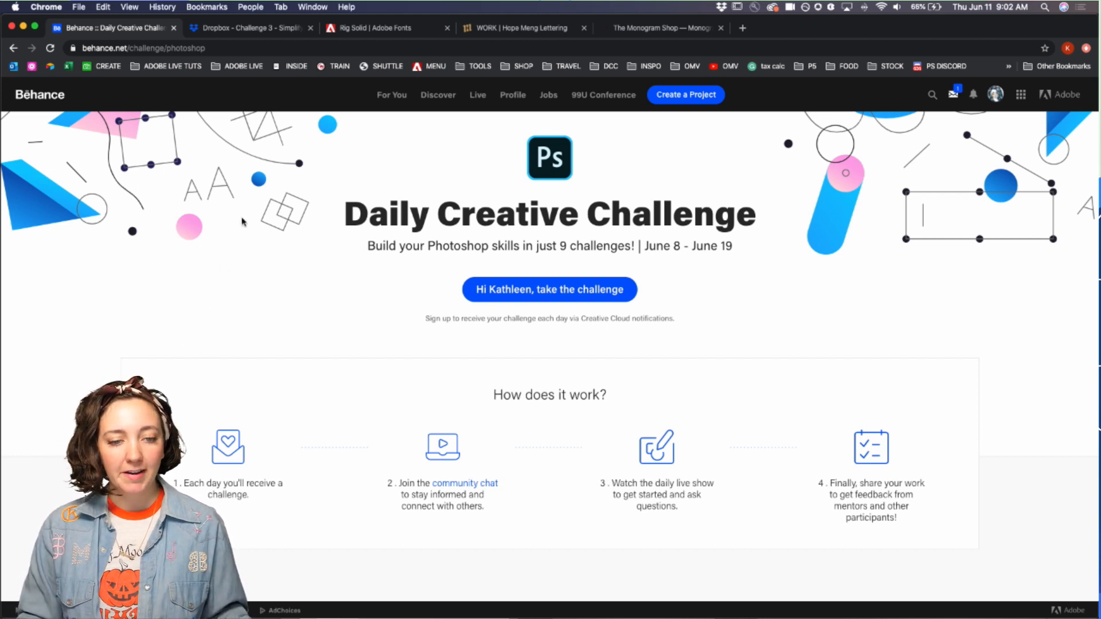
Step: Open the starter files for the June 11 Monogram challenge from the Photoshop Daily Creative Challenge page
scroll(247, 213, down, 1)
scroll(264, 281, down, 3)
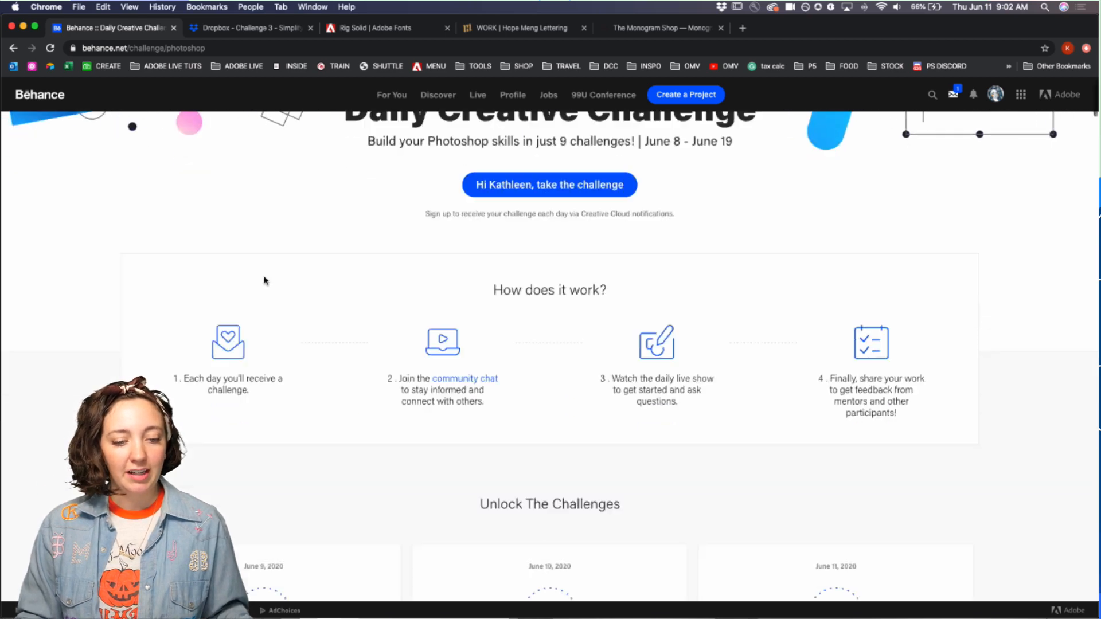
scroll(264, 281, down, 5)
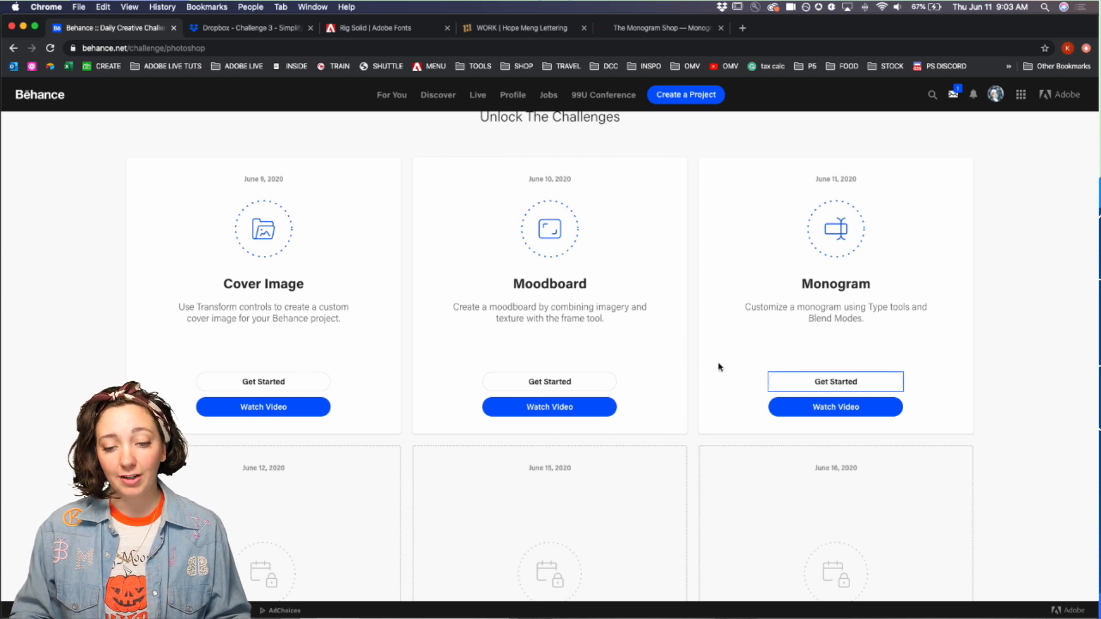
click(800, 383)
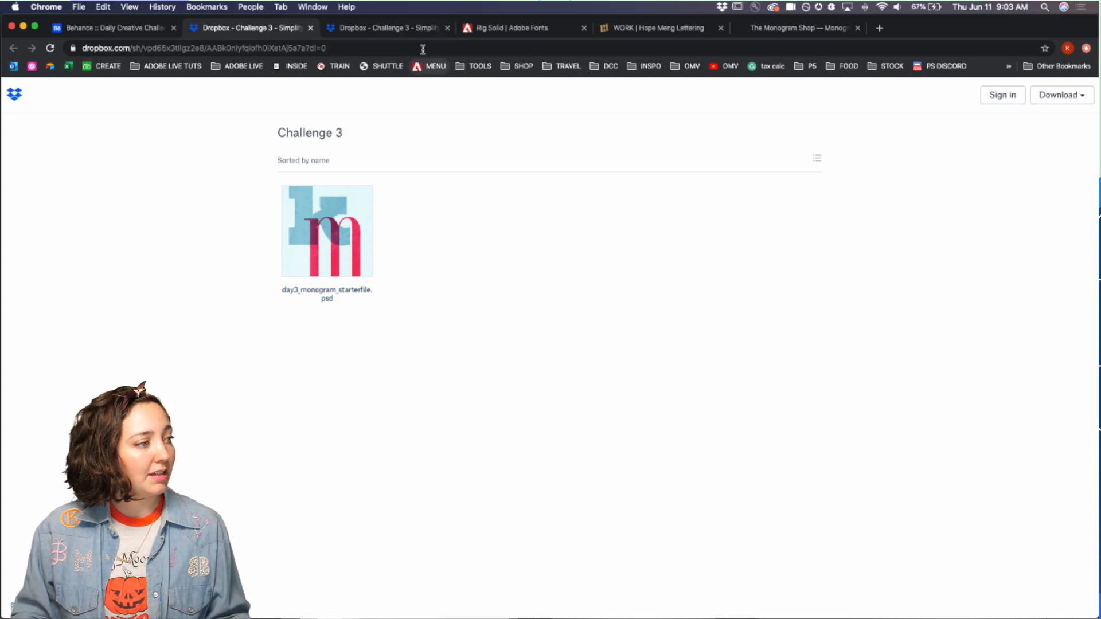
Step: Browse the lettering artist's work gallery for monogram and custom type inspiration
click(651, 33)
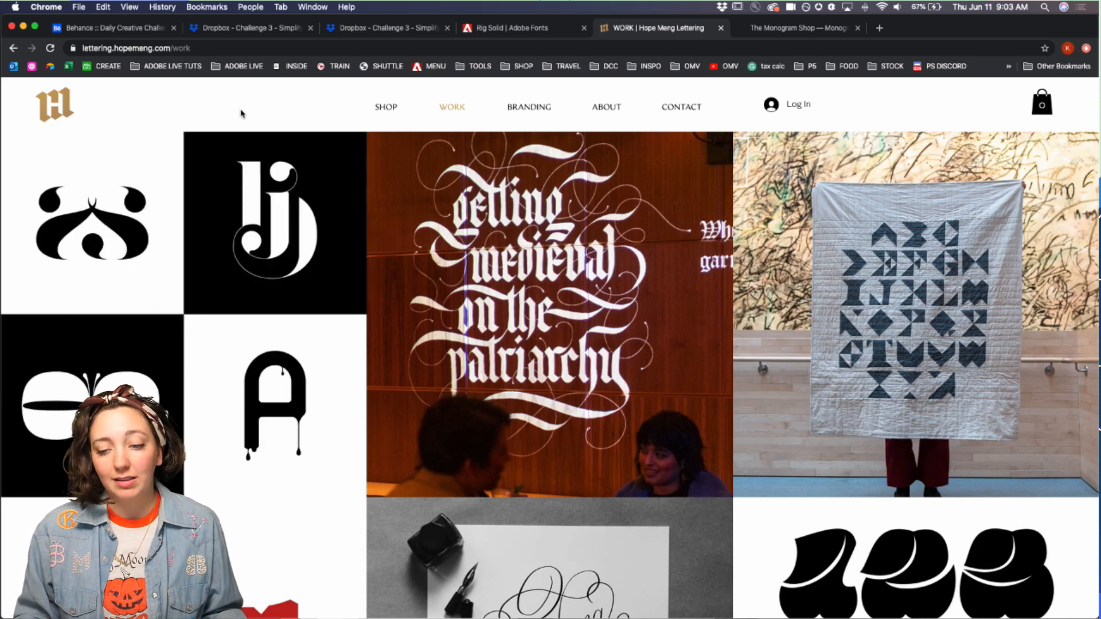
scroll(242, 116, down, 3)
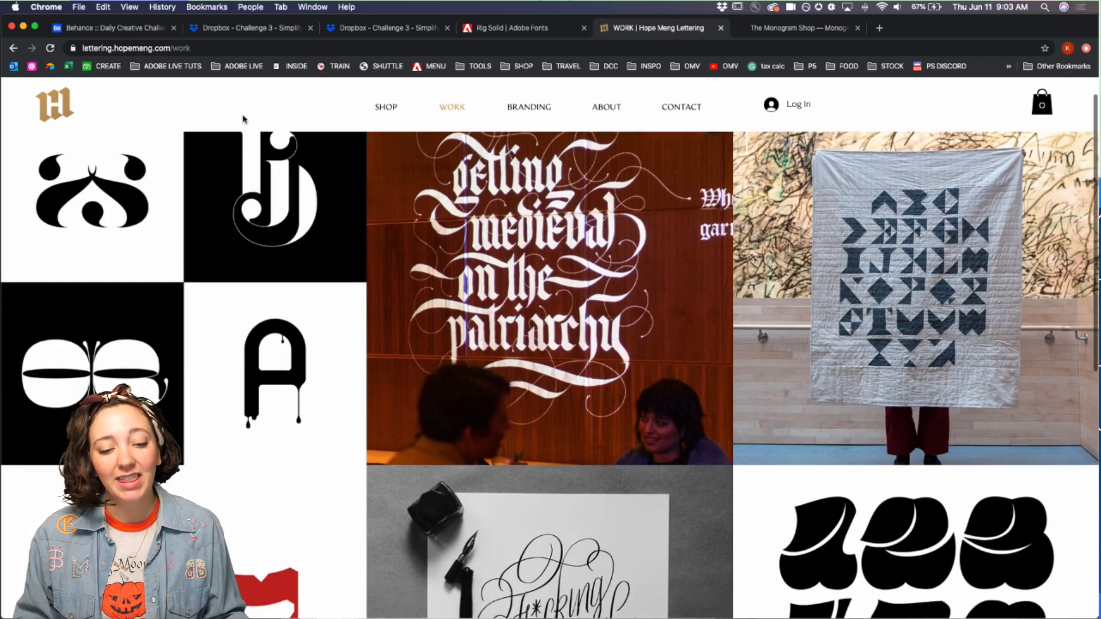
scroll(242, 119, down, 3)
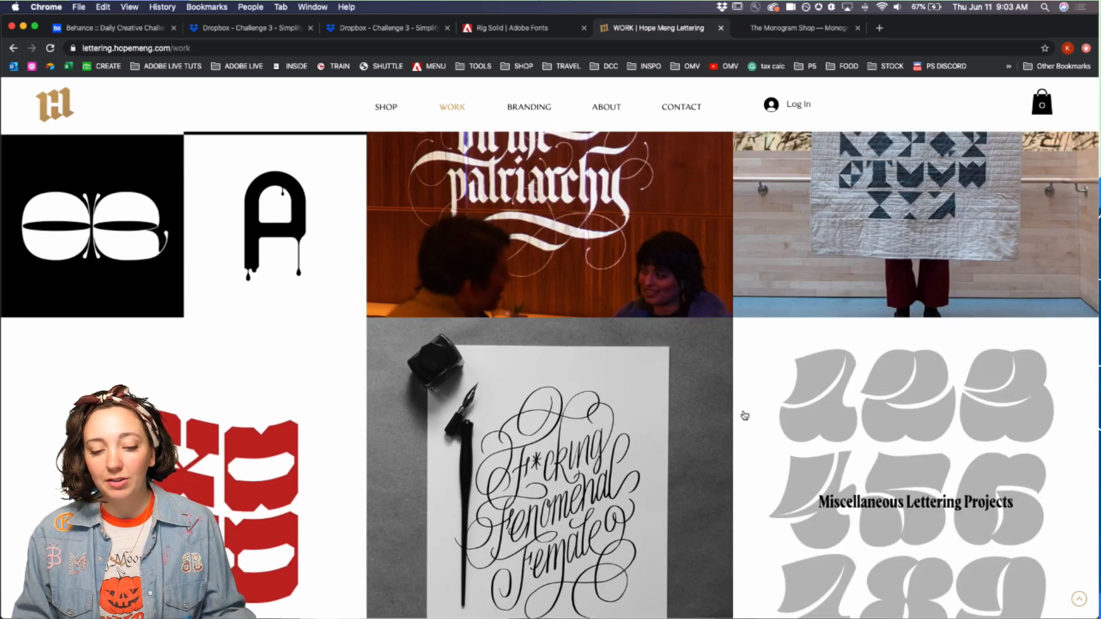
scroll(686, 412, up, 3)
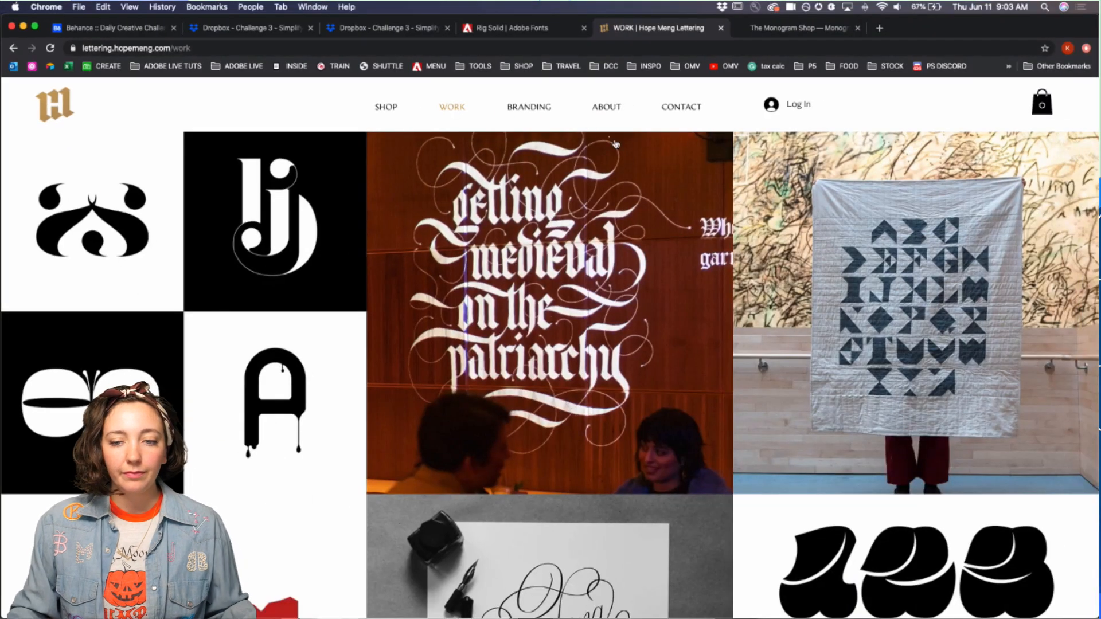
Step: Look through the monogram prints on the Monogram Project shop page for letter-combination ideas
click(773, 28)
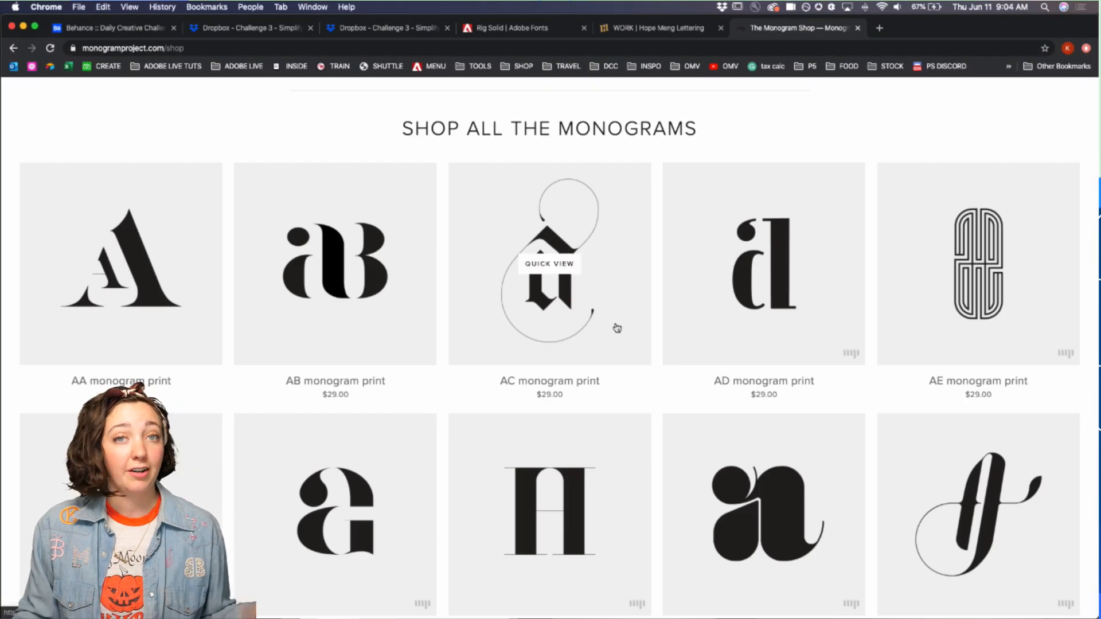
scroll(617, 327, down, 8)
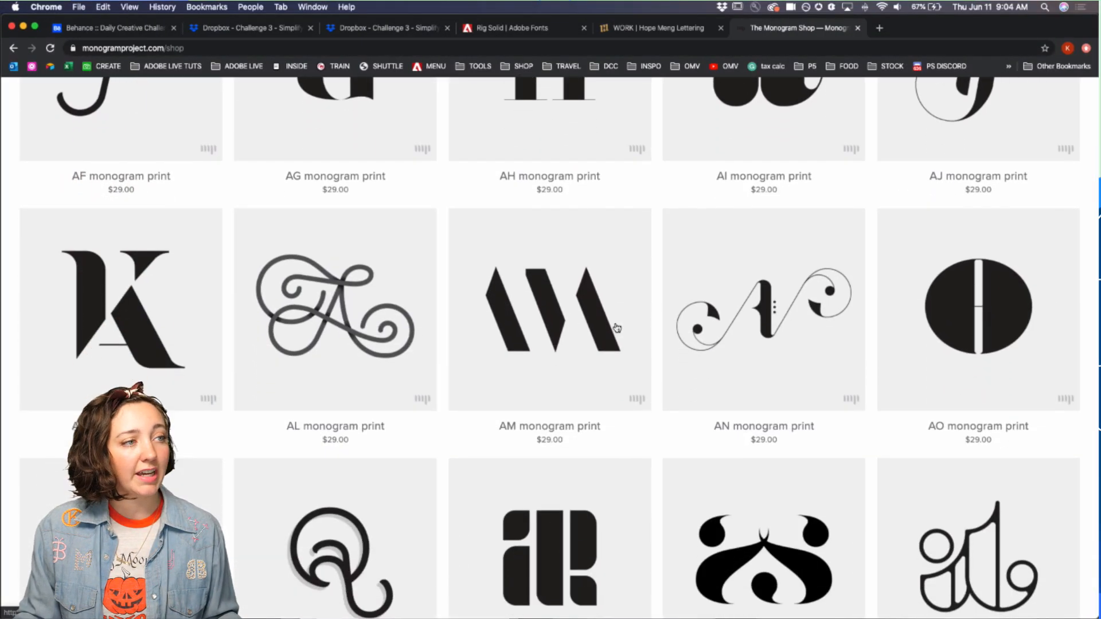
scroll(617, 328, down, 10)
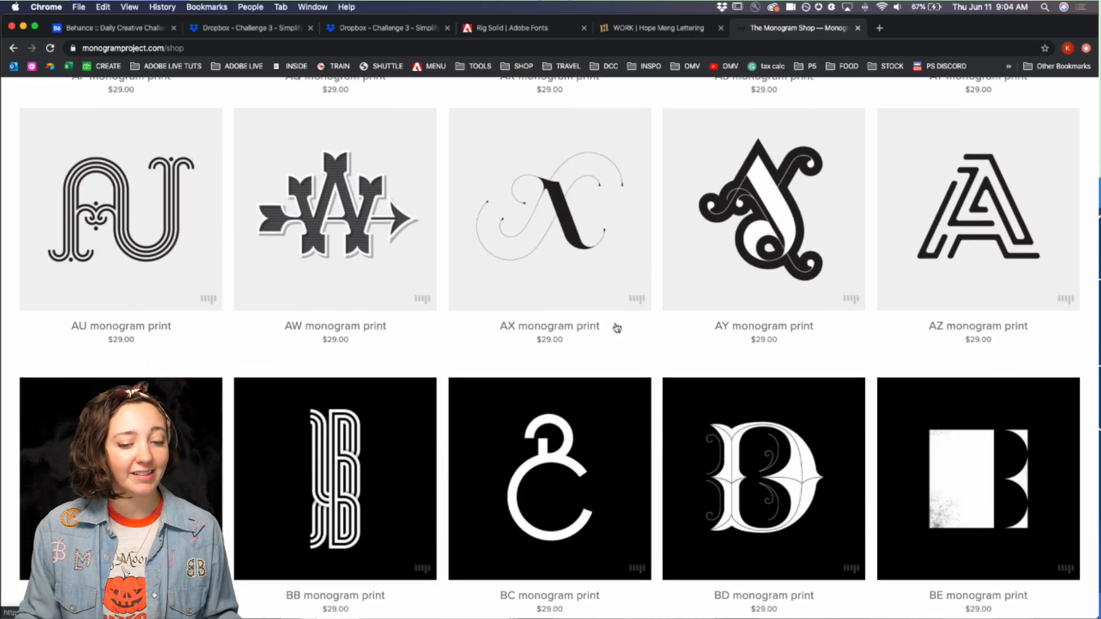
scroll(617, 327, down, 4)
scroll(581, 350, up, 6)
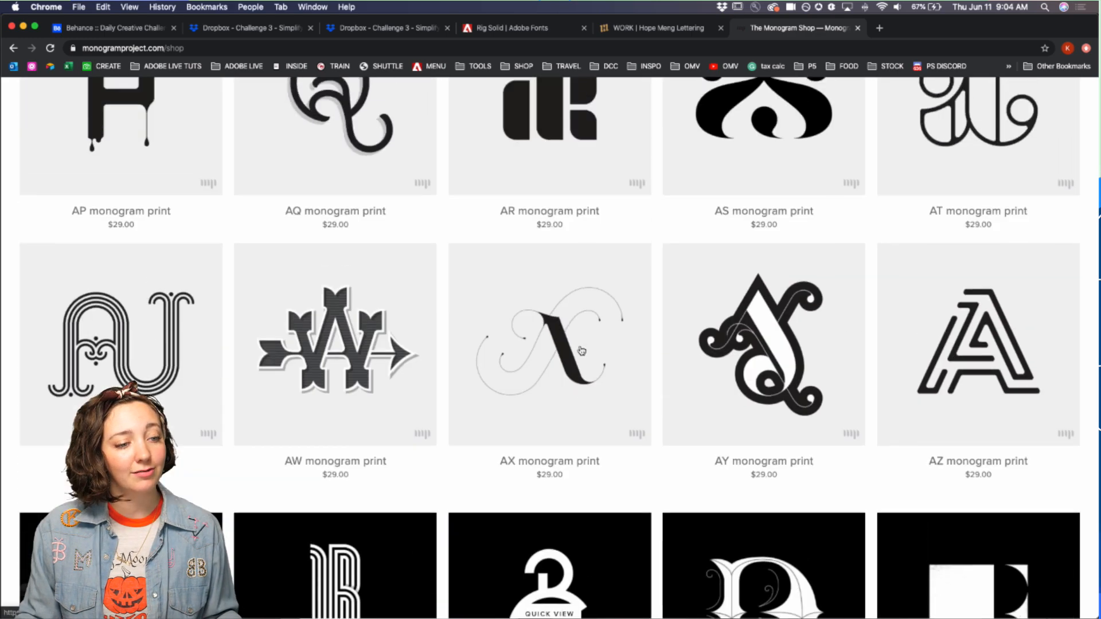
scroll(582, 351, up, 18)
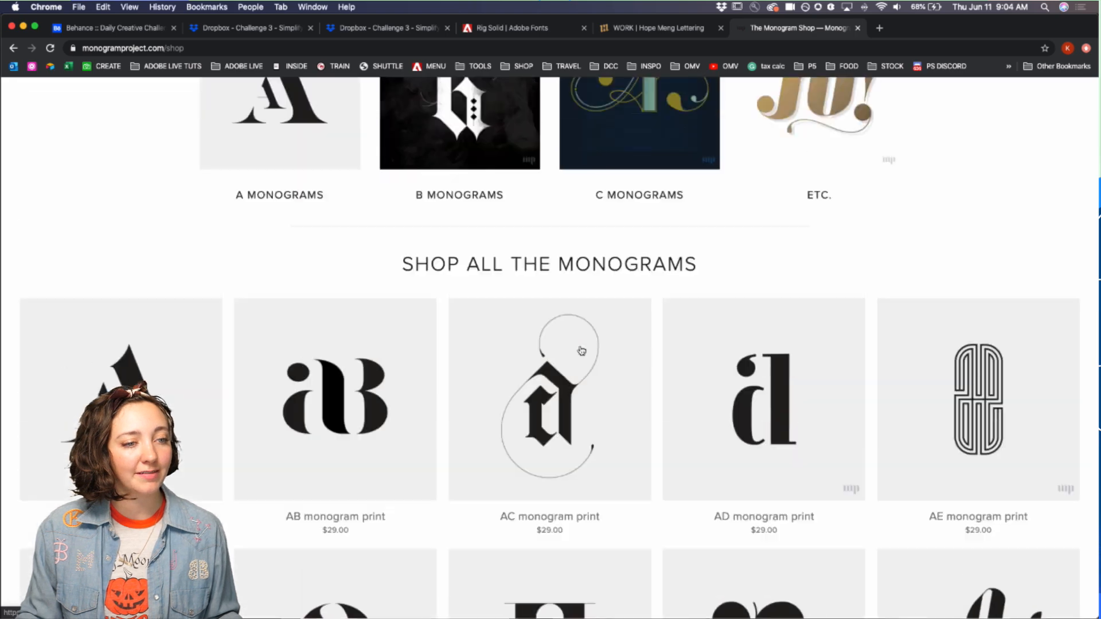
scroll(581, 351, up, 4)
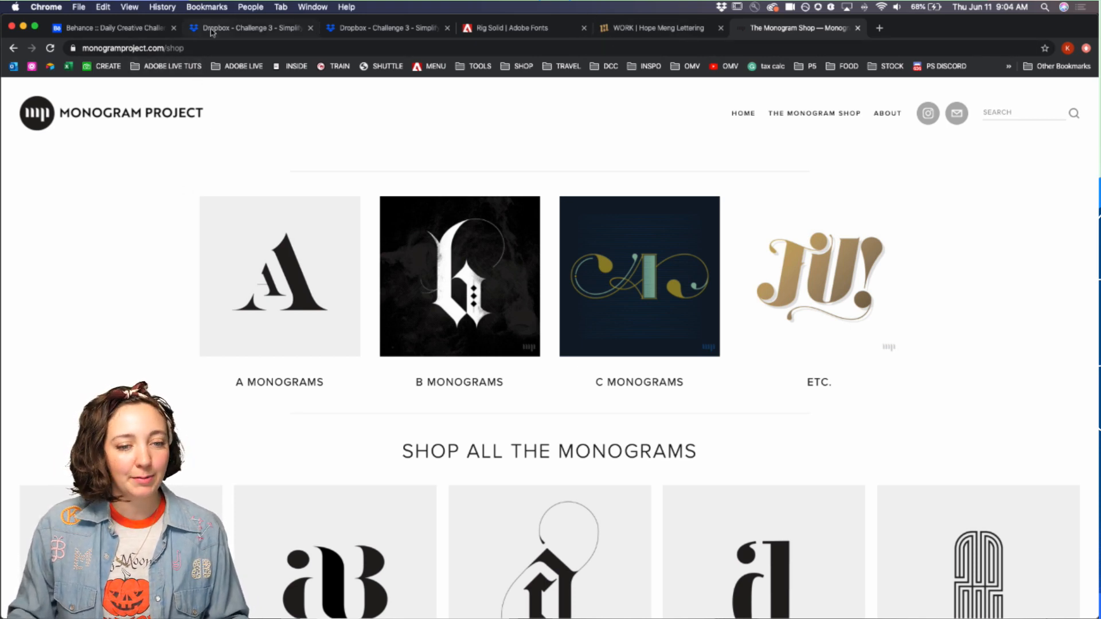
Step: Go back to the Behance challenge page and review the section explaining how the challenge works
click(135, 28)
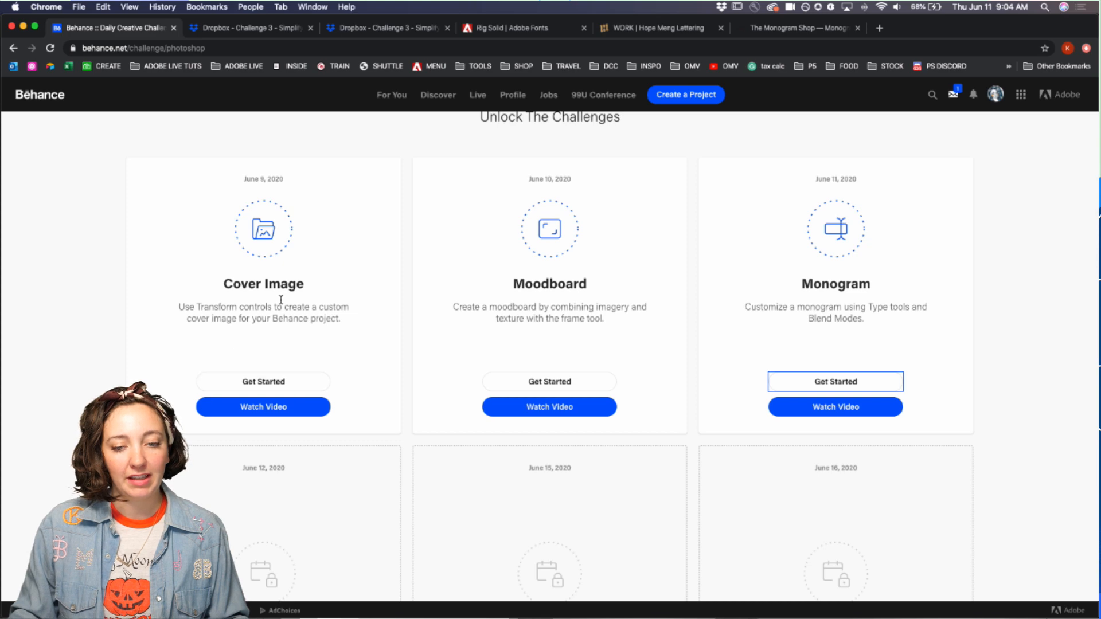
scroll(279, 301, up, 5)
scroll(280, 304, up, 2)
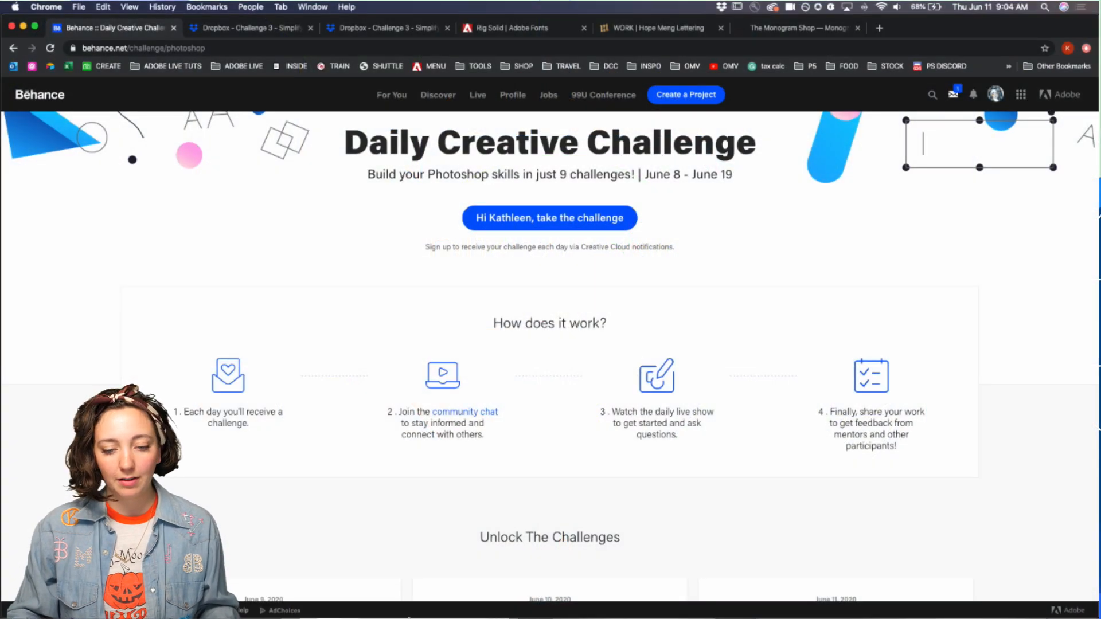
Step: Switch to Discord and view the hockey moodboard in the Adobe Photoshop server's current-challenge channel at full size
click(468, 605)
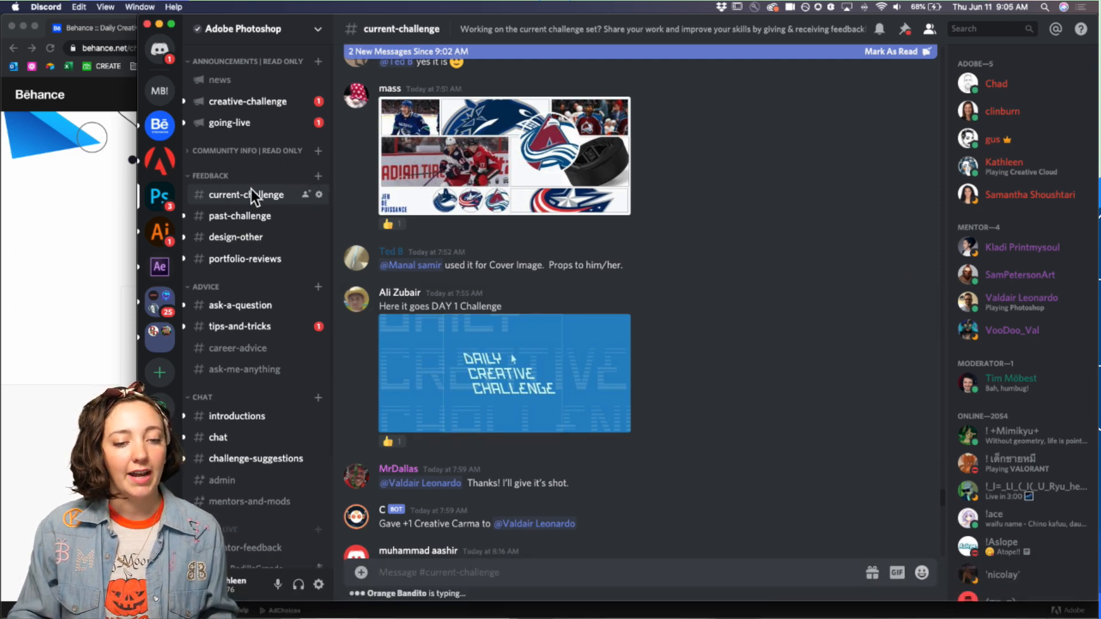
scroll(521, 258, down, 5)
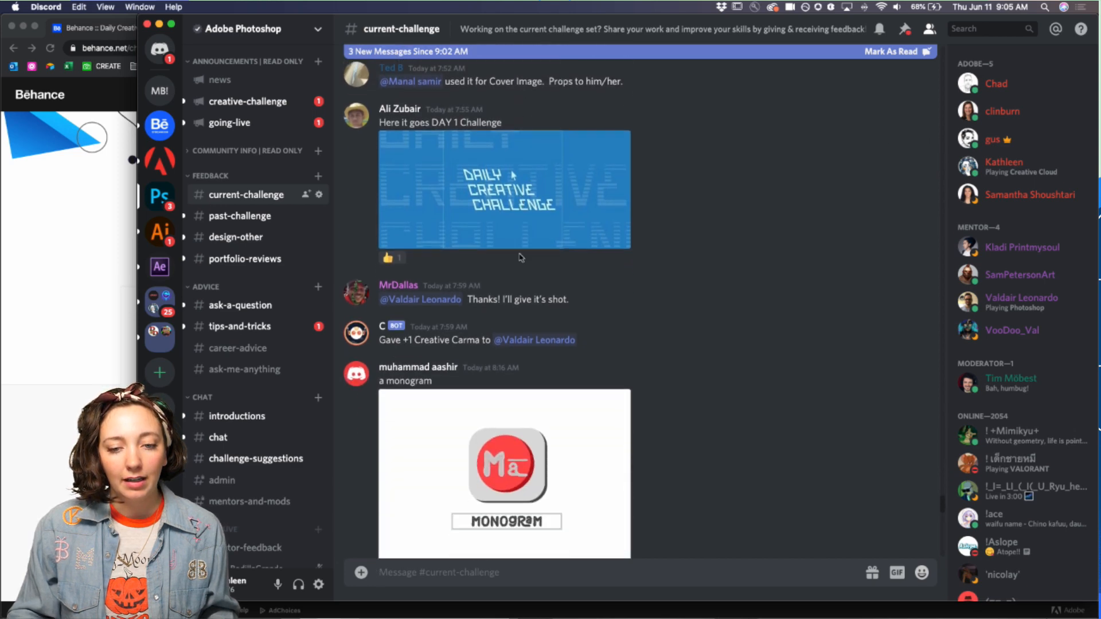
scroll(518, 256, up, 5)
click(487, 169)
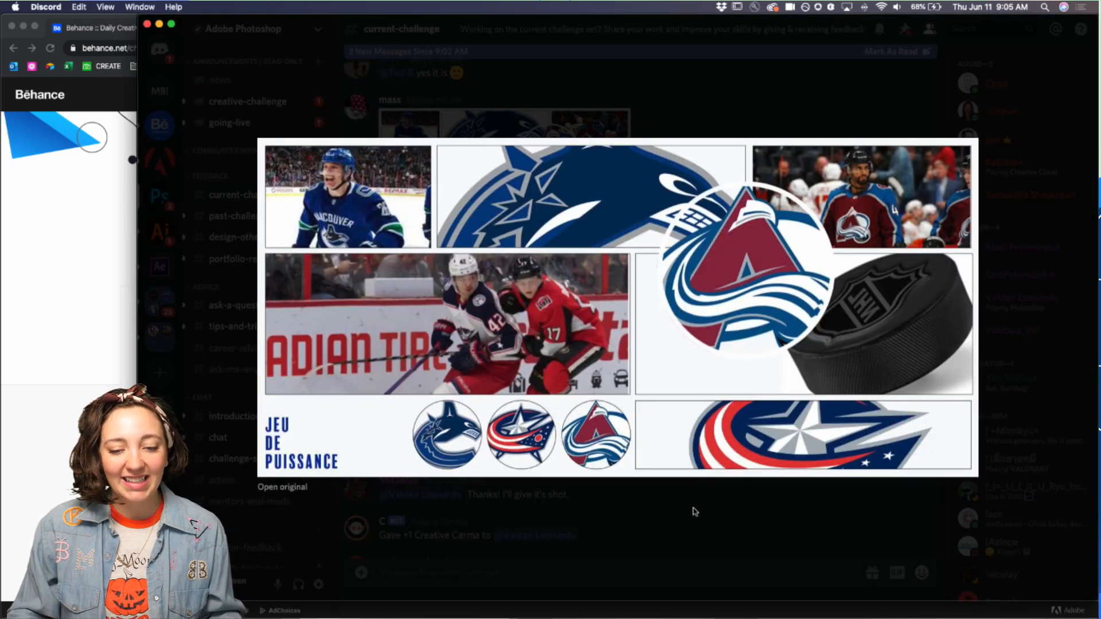
click(659, 506)
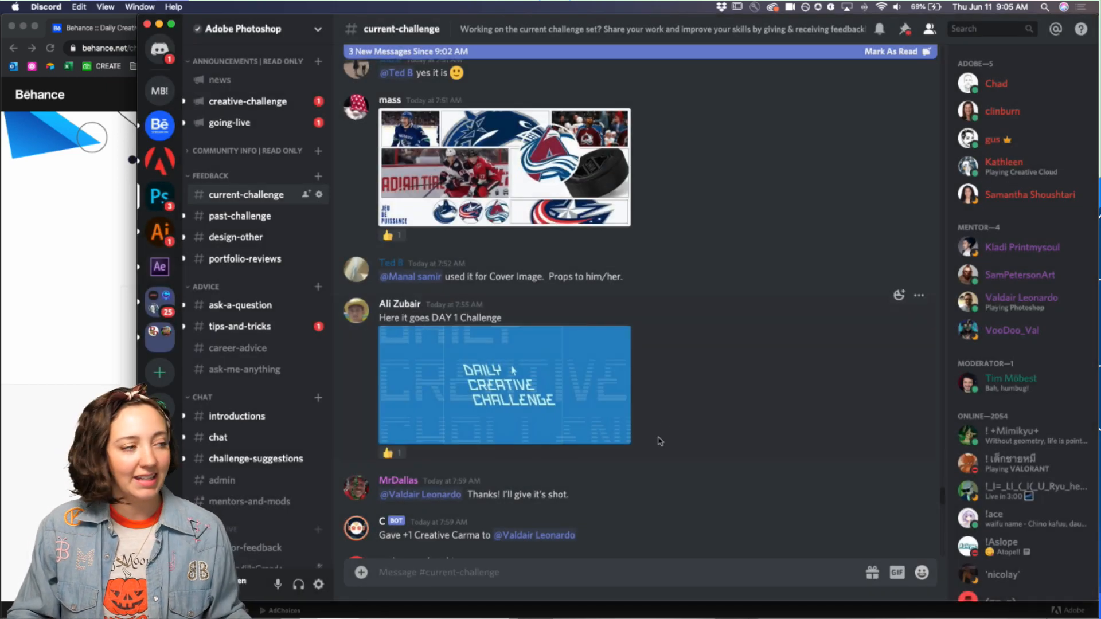
Step: Look through the next current-challenge submissions and enlarge the Orient train station moodboard
scroll(716, 421, down, 2)
scroll(715, 421, down, 6)
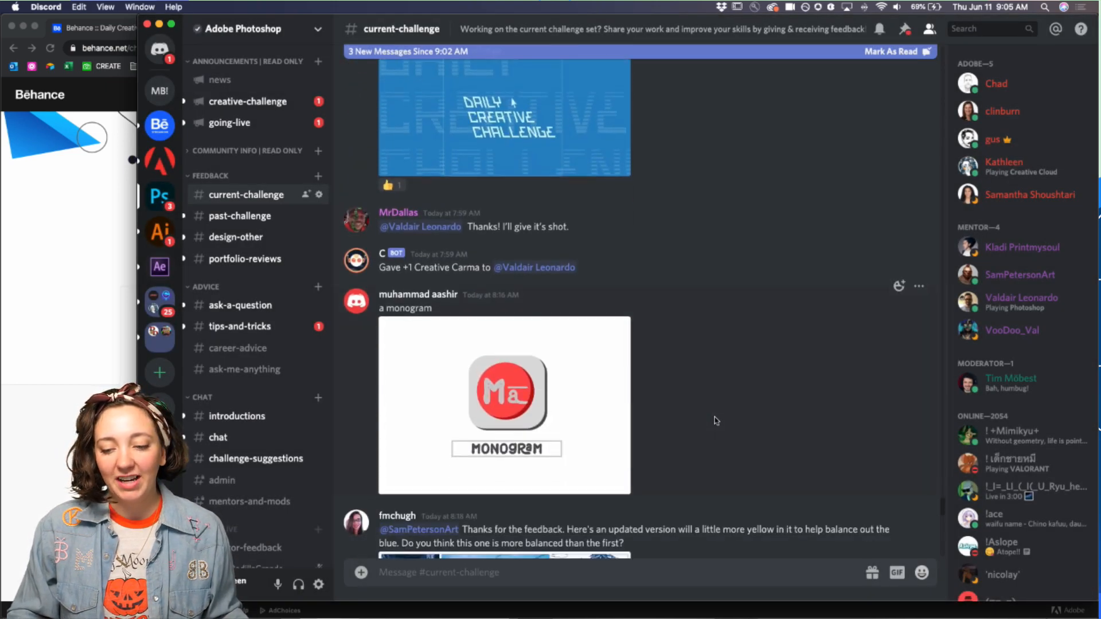
scroll(715, 421, down, 2)
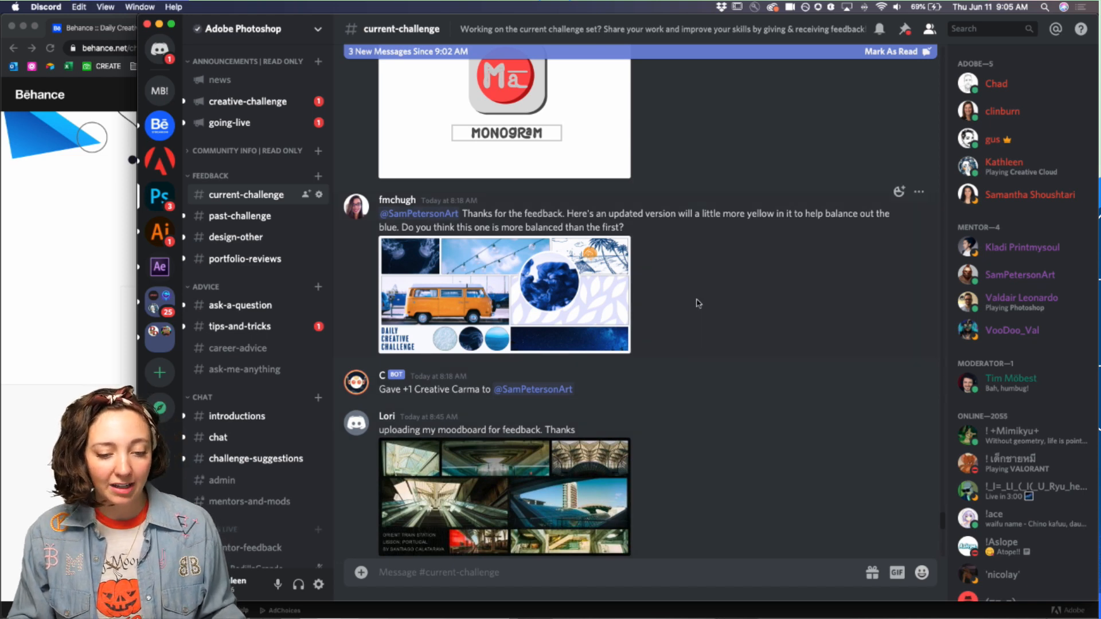
scroll(698, 303, down, 2)
click(621, 361)
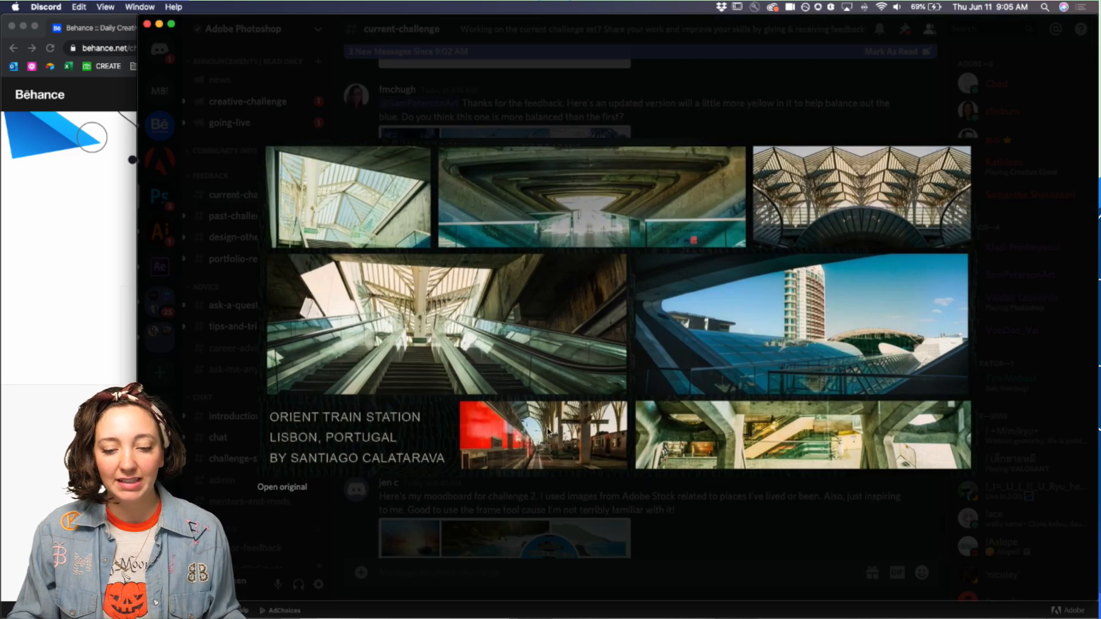
click(679, 525)
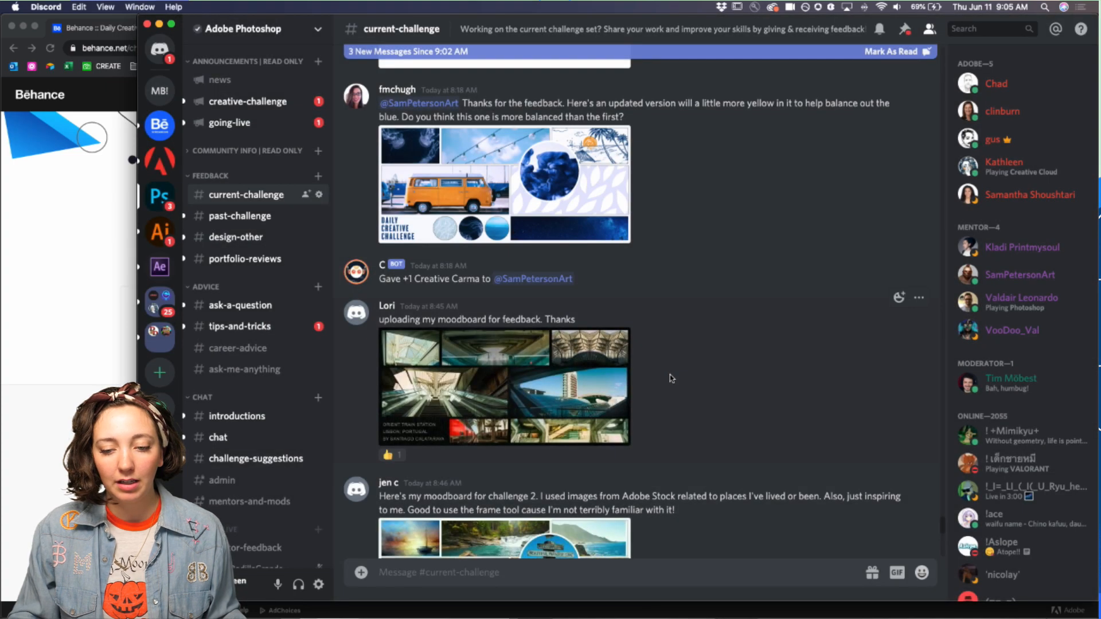
Step: Review the remaining moodboard and monogram submissions down to the newest posts in the current-challenge channel
scroll(670, 373, down, 4)
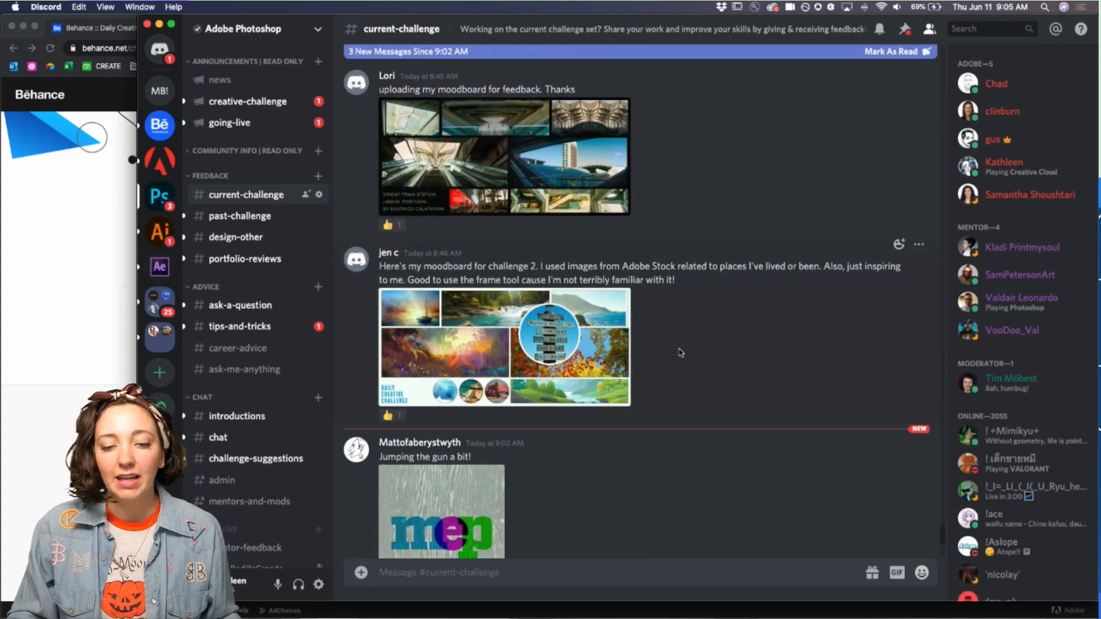
scroll(679, 353, up, 3)
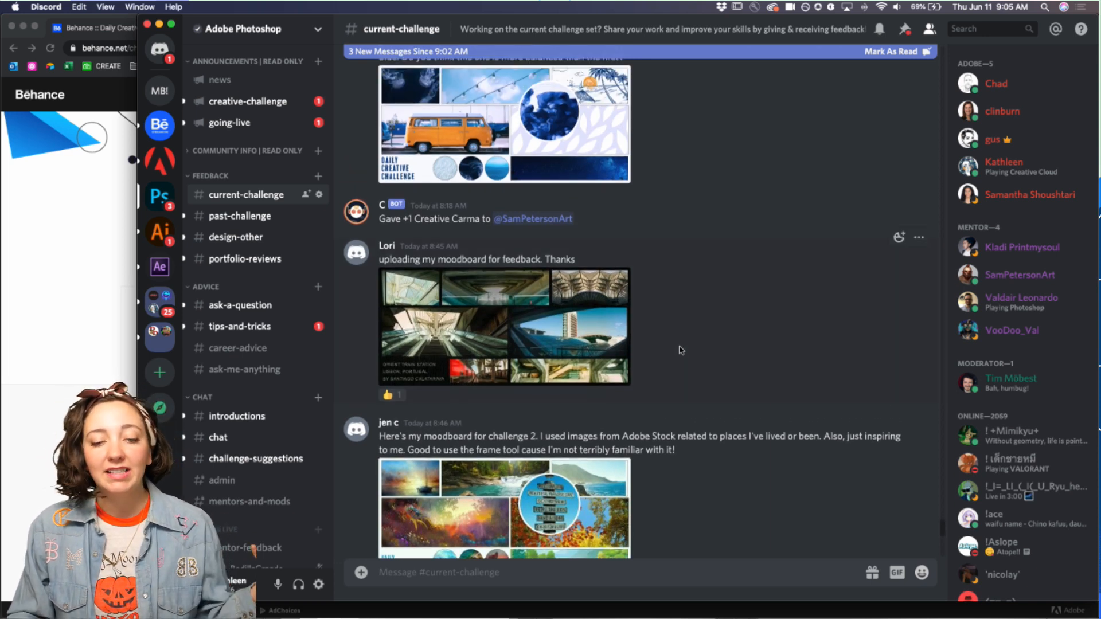
scroll(715, 319, down, 8)
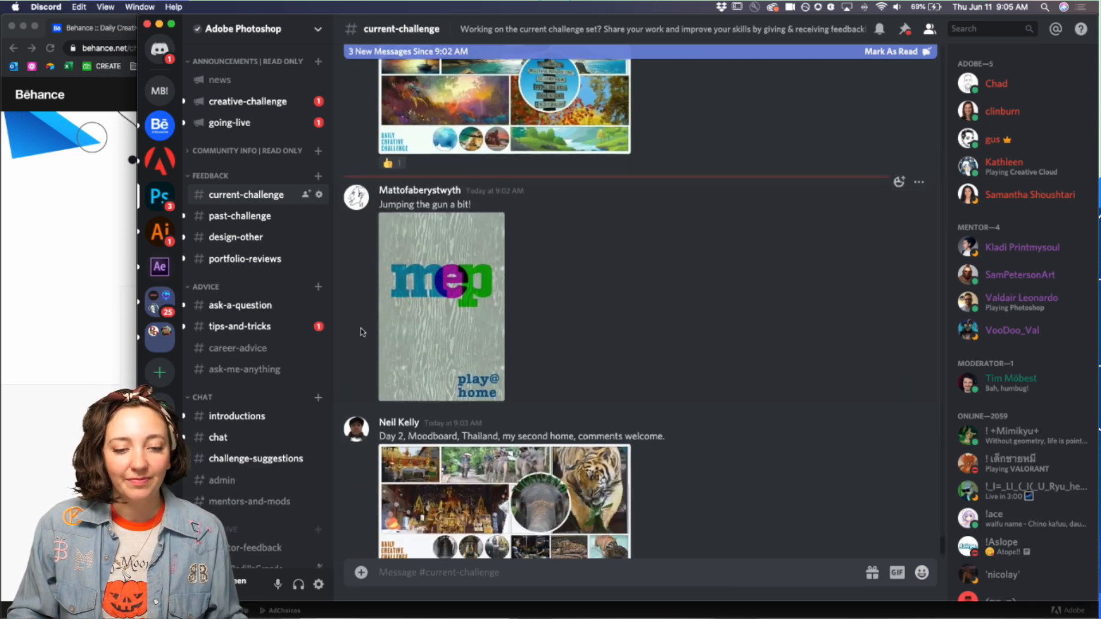
scroll(539, 310, down, 2)
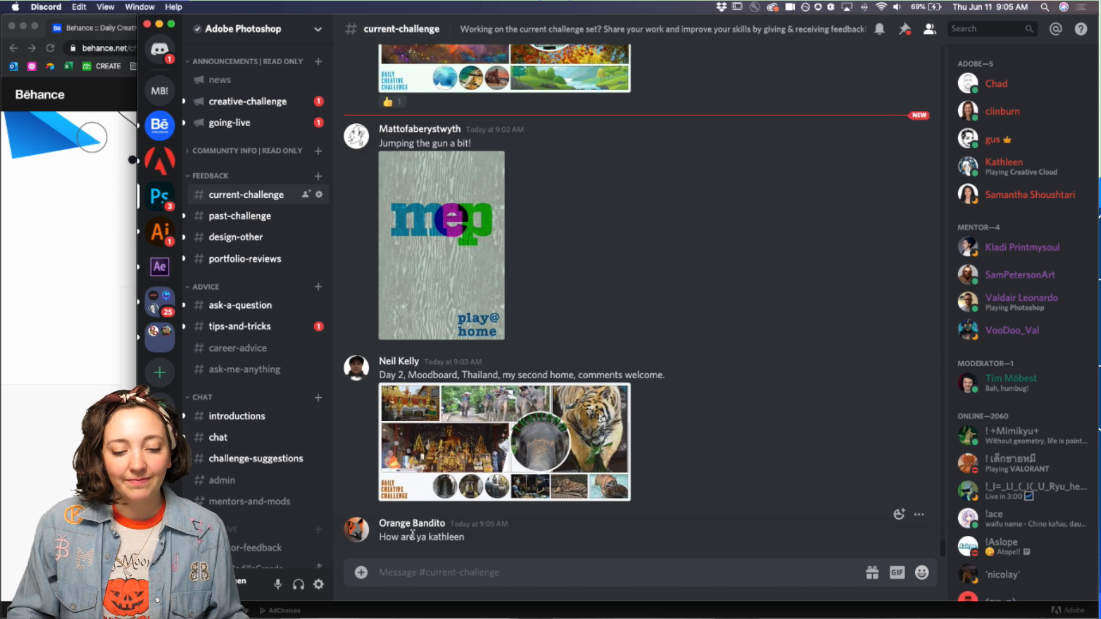
scroll(751, 248, up, 5)
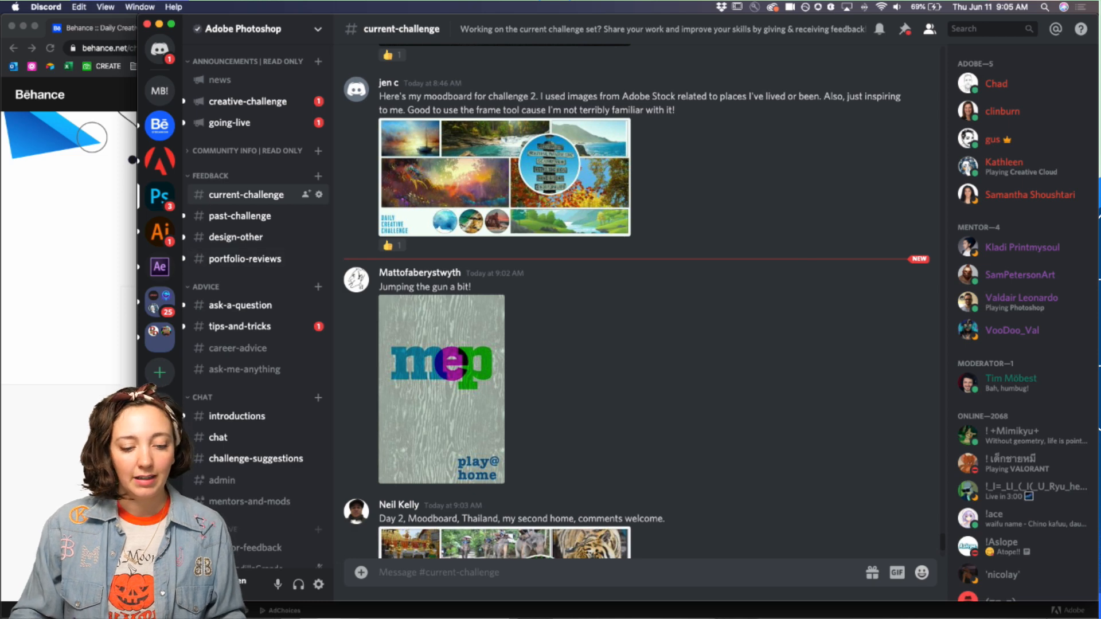
Step: Switch to Photoshop and toggle the Texture layer's visibility in day3_monogram_starterfile.psd to compare the artwork with and without it
mouse_move(315, 616)
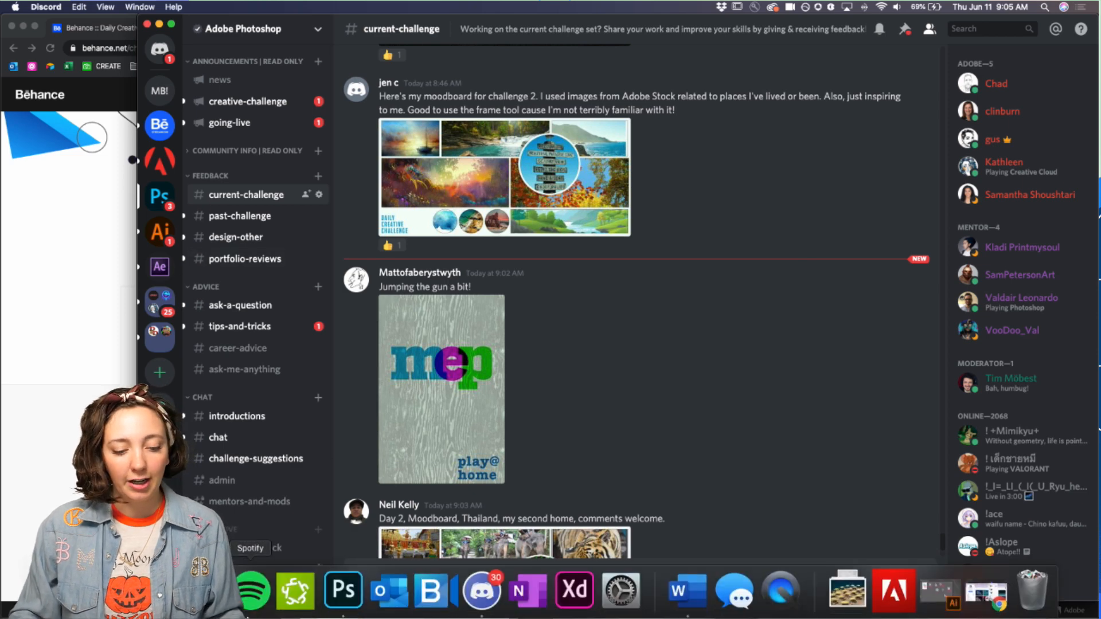
click(331, 609)
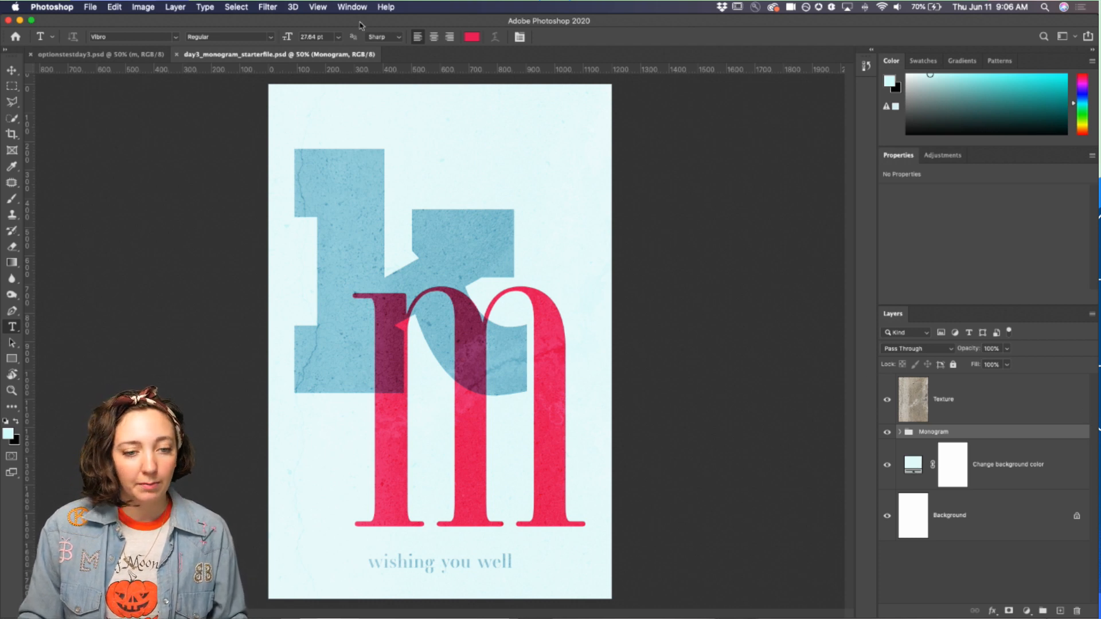
click(888, 404)
click(888, 404)
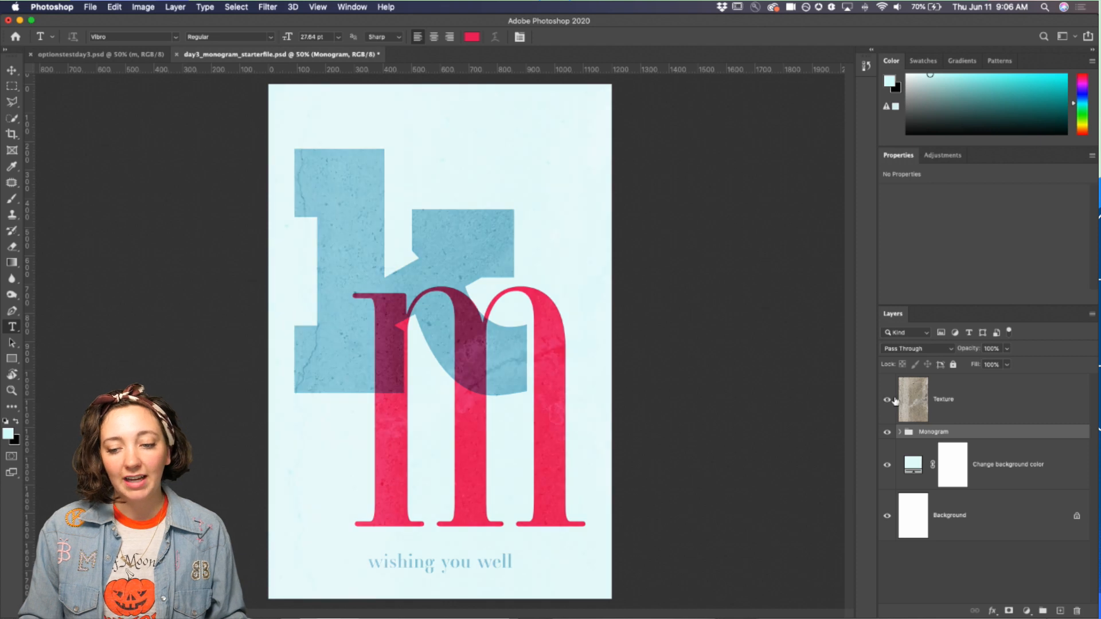
Step: Set the Texture layer's blending mode to Normal
click(923, 395)
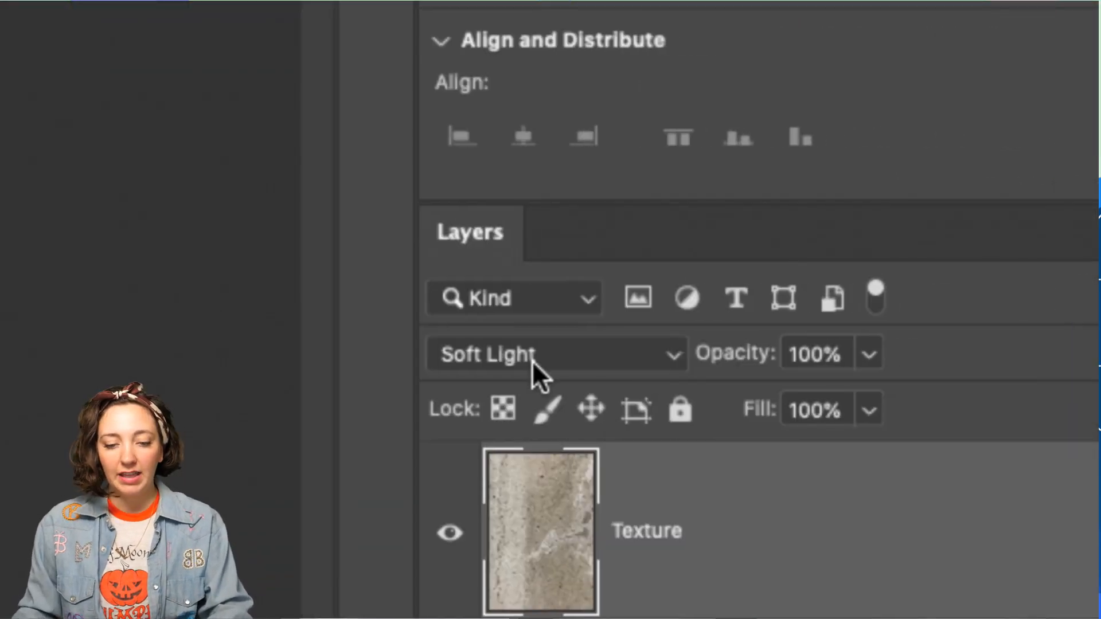
click(525, 354)
click(525, 351)
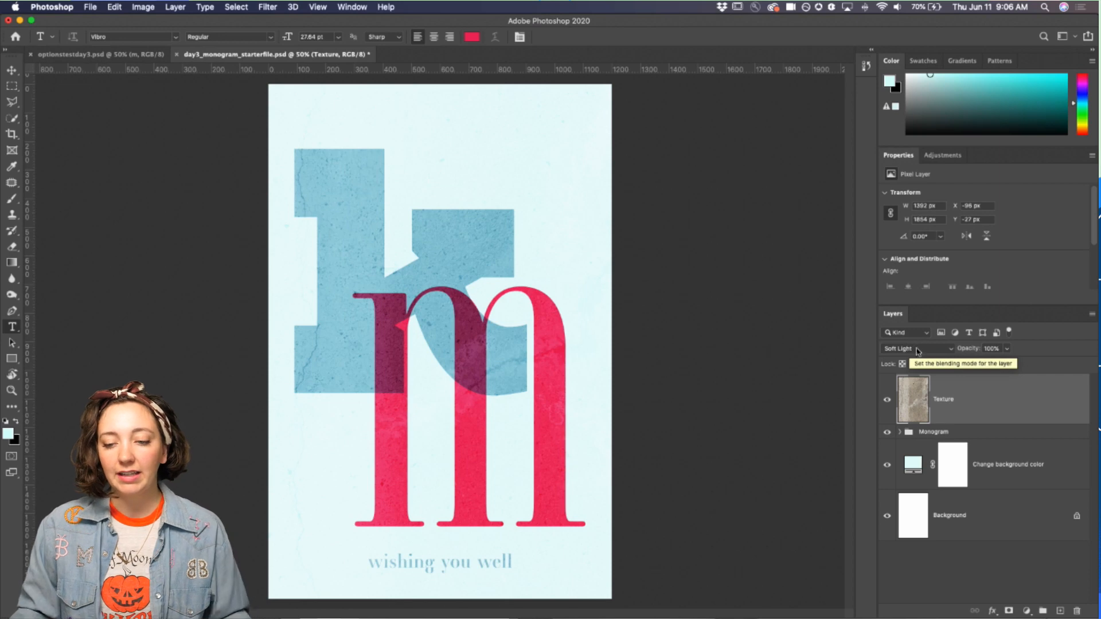
click(917, 350)
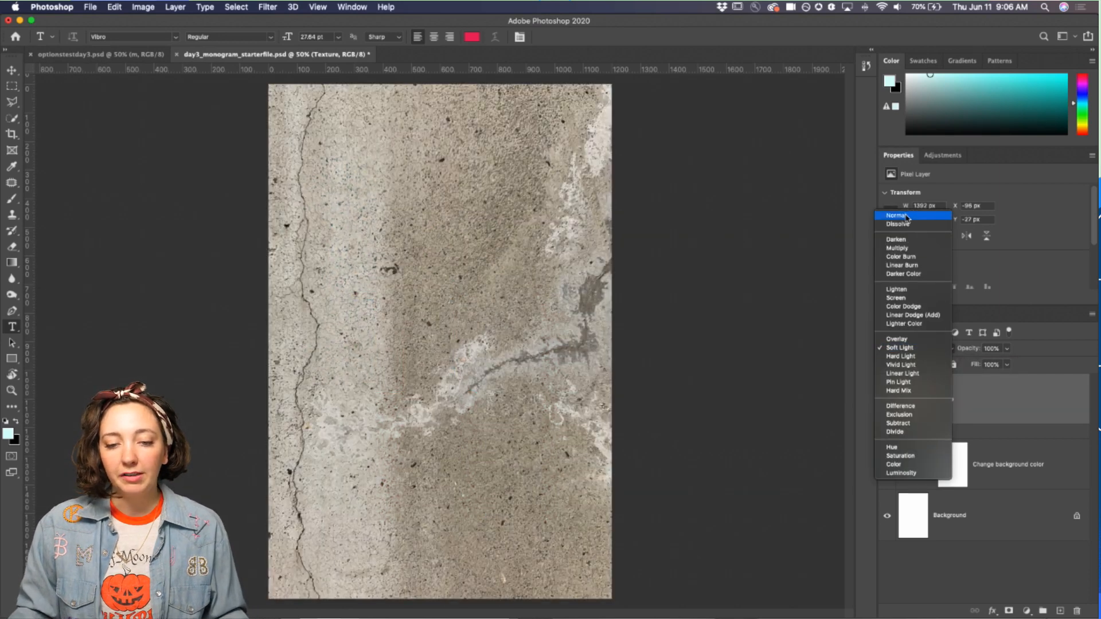
click(906, 216)
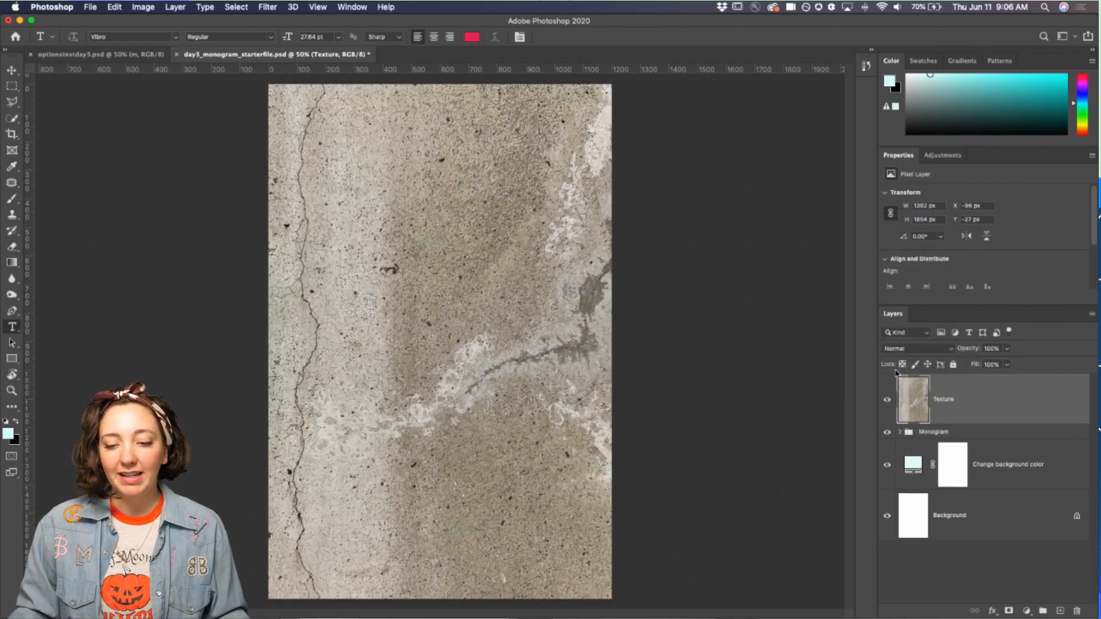
Step: Toggle the Texture layer's visibility to compare the artwork with and without it, leaving the layer hidden
click(888, 402)
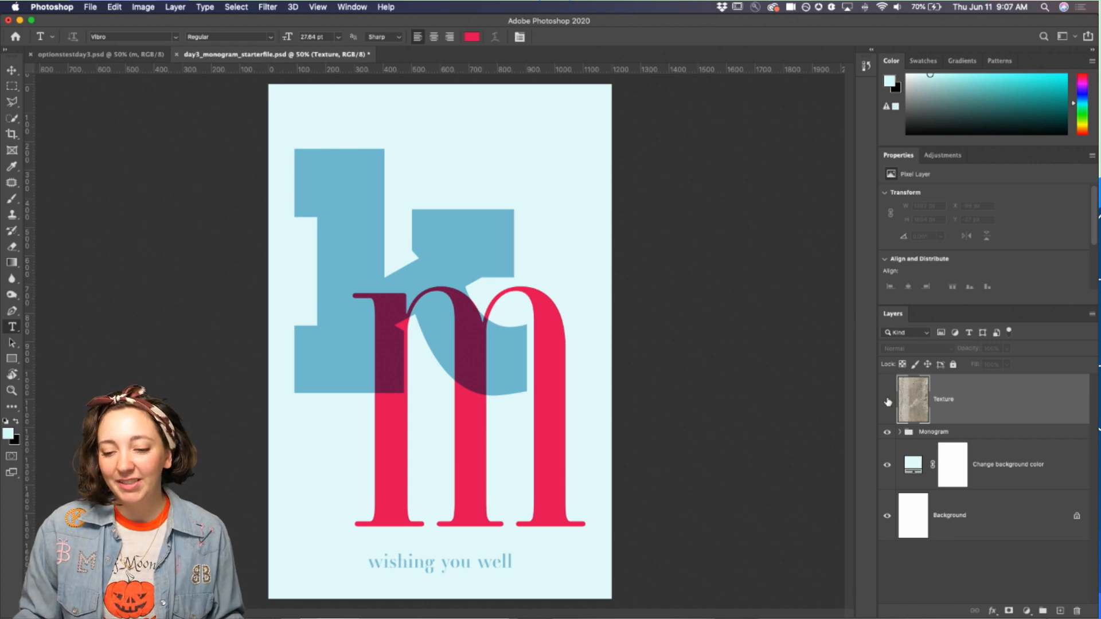
click(887, 400)
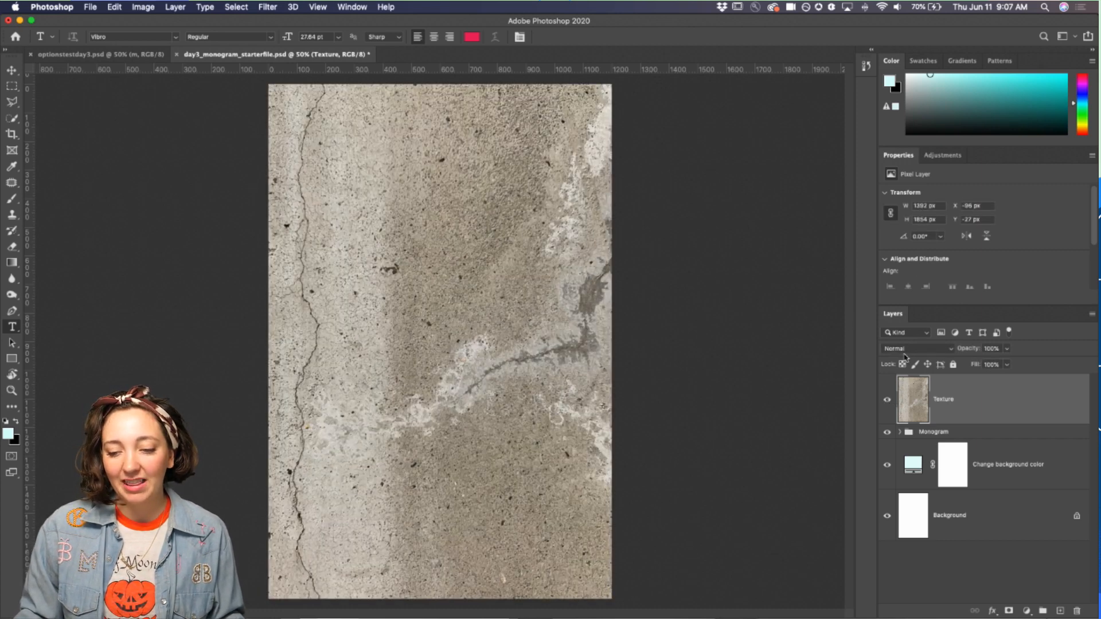
click(886, 402)
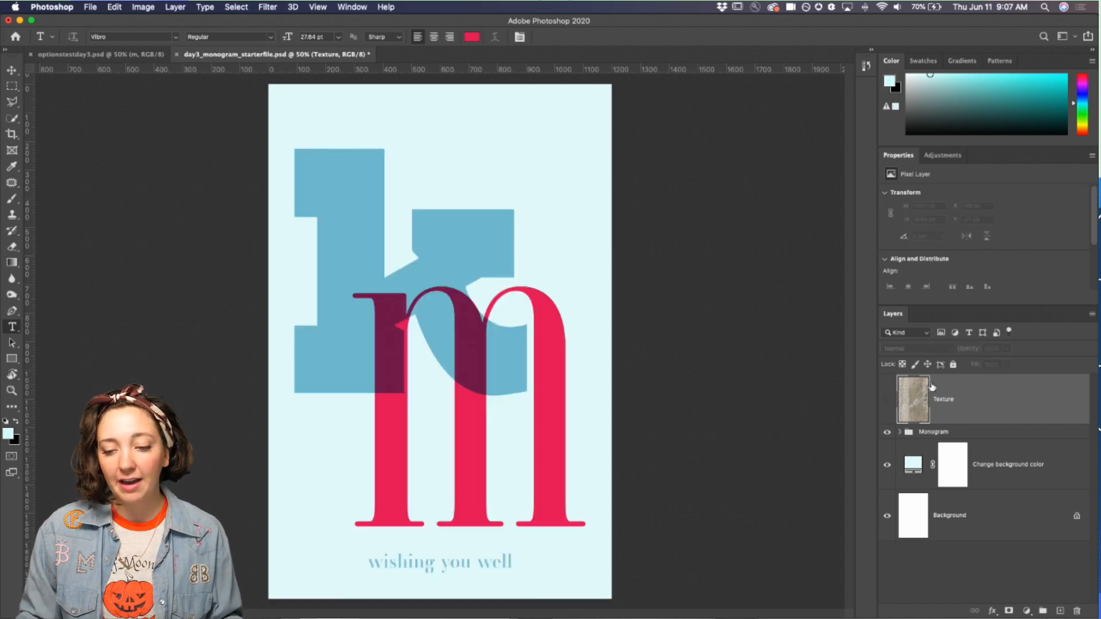
Step: Try teal, pale blue, cream and blush fills for the Change background color layer and cancel the colour change
double_click(913, 466)
click(113, 130)
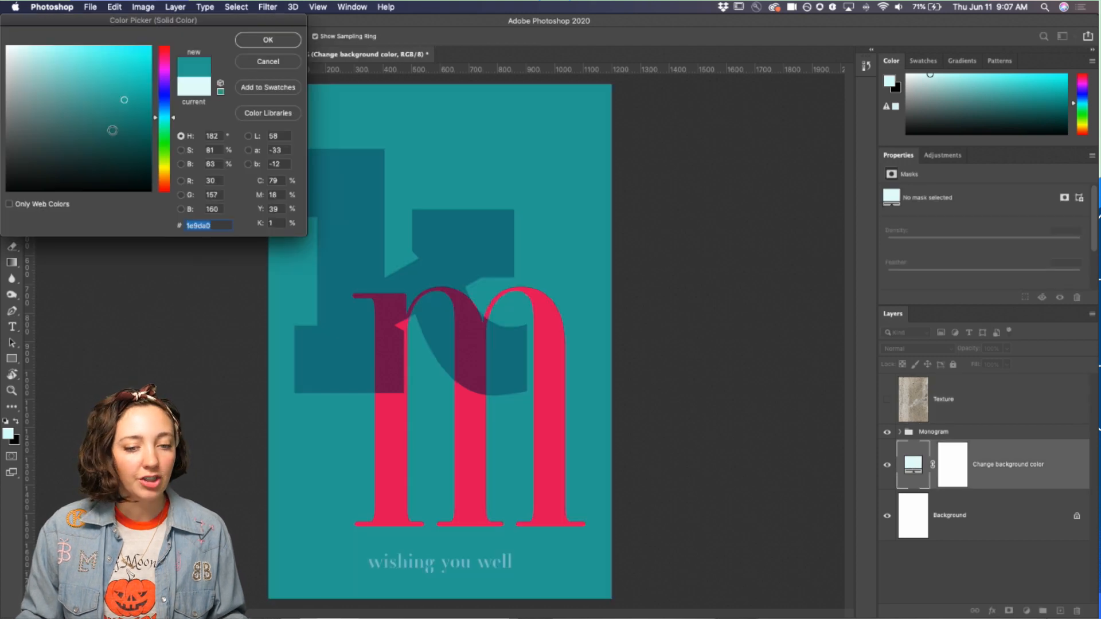
click(111, 134)
click(58, 75)
click(23, 47)
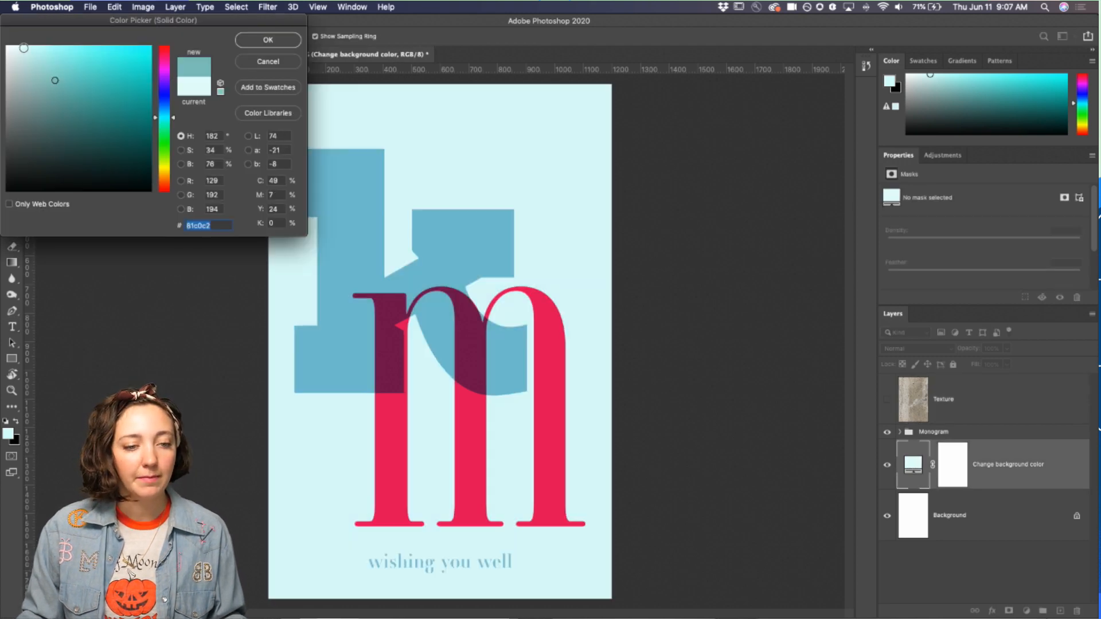
click(19, 47)
click(15, 47)
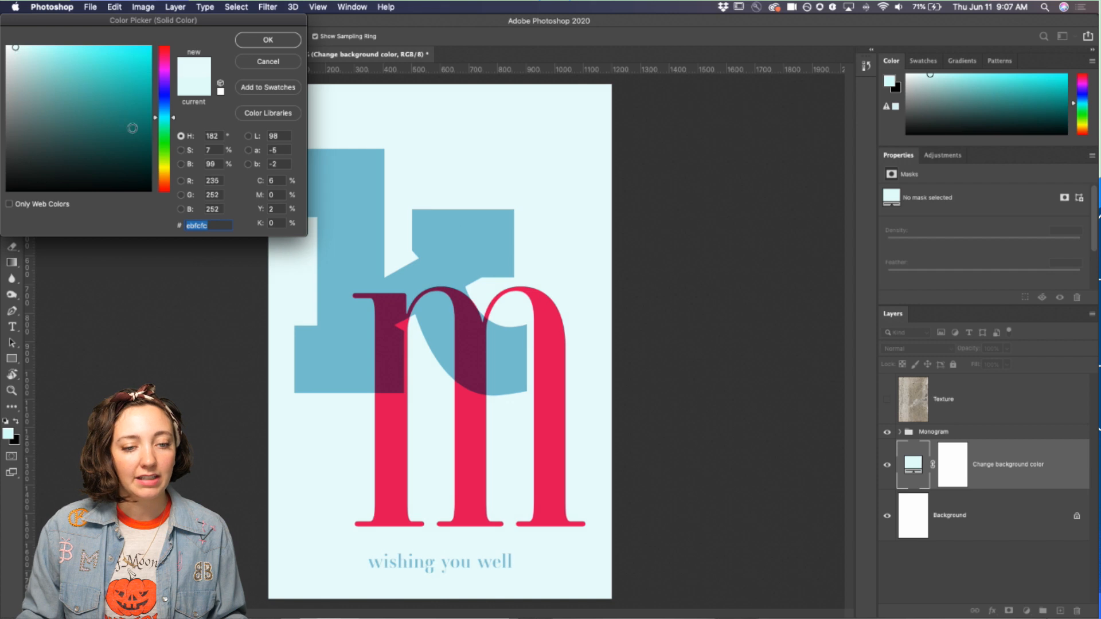
click(169, 171)
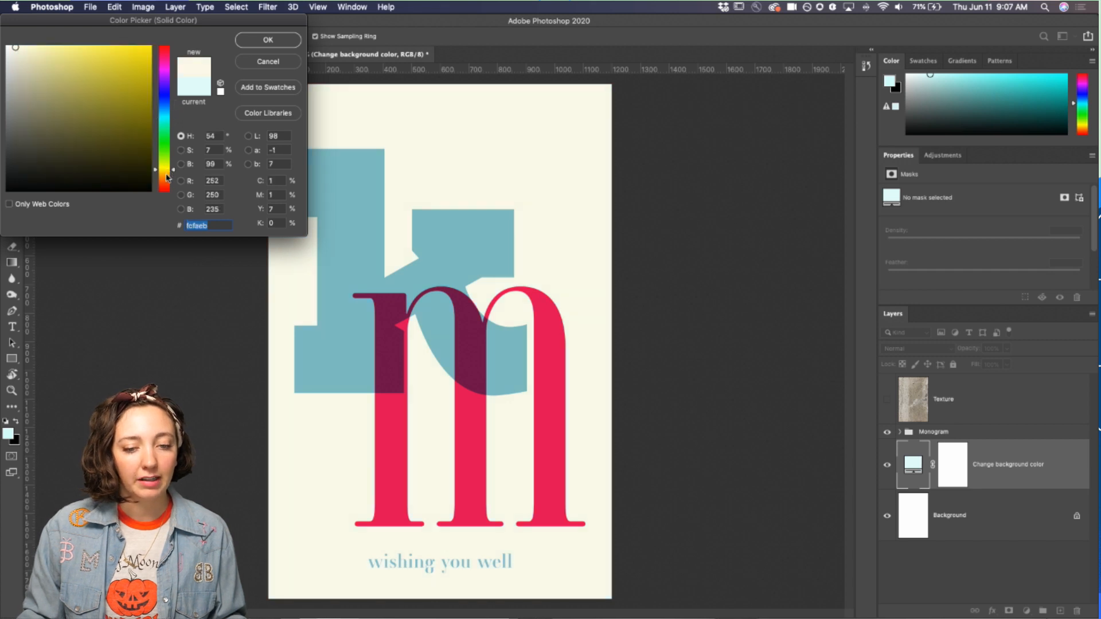
drag(168, 178, 168, 185)
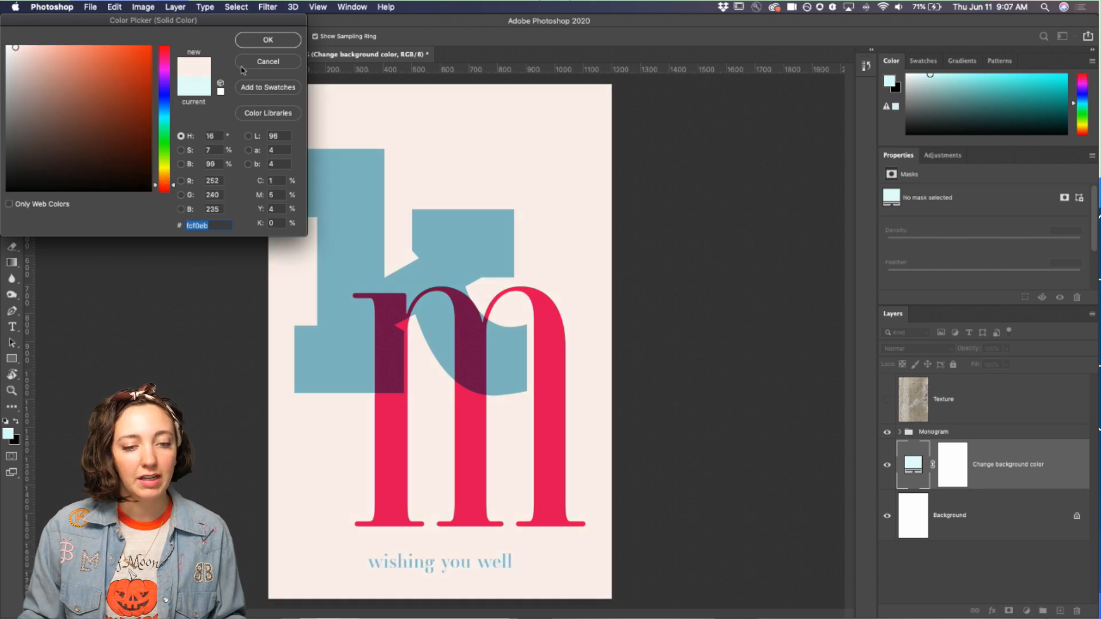
key(Escape)
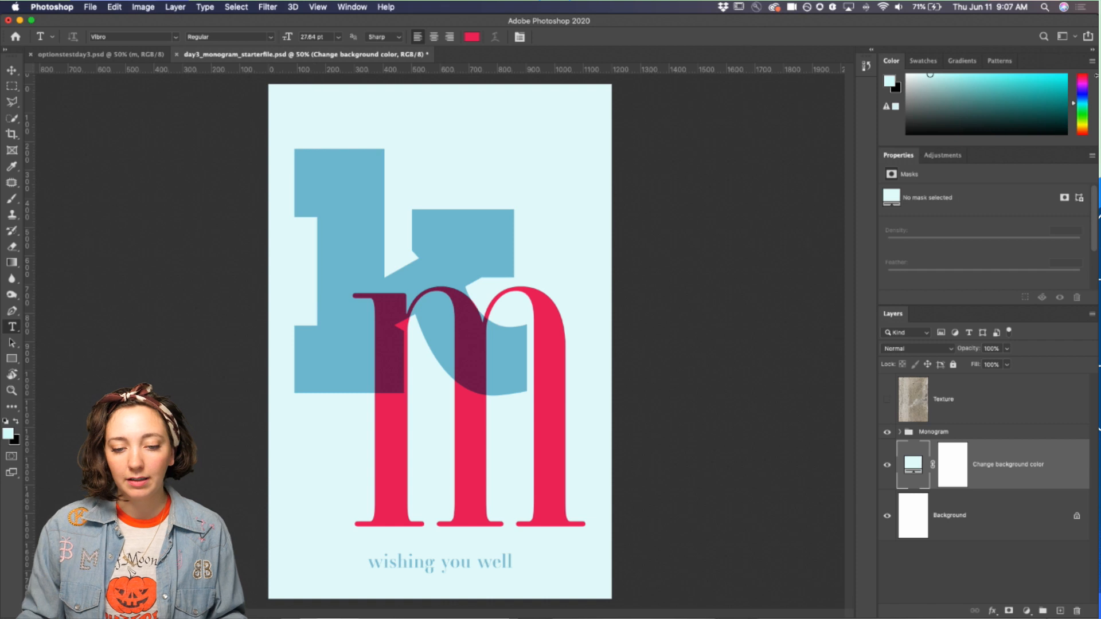
Step: Expand the Monogram group and toggle the k and m layers to see which letter each one holds
click(898, 433)
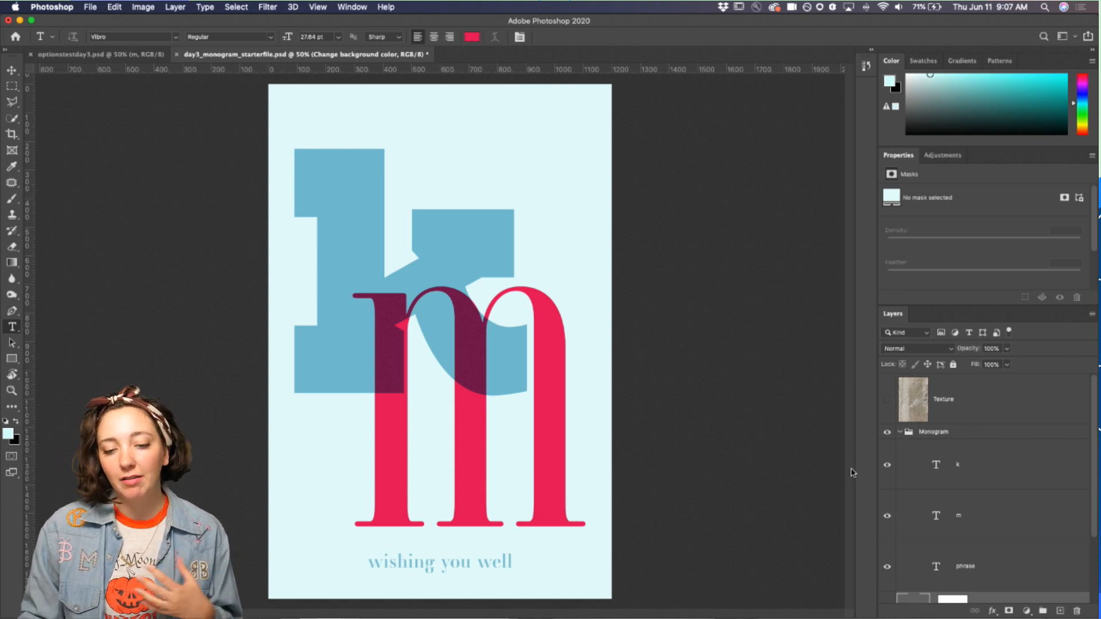
click(887, 465)
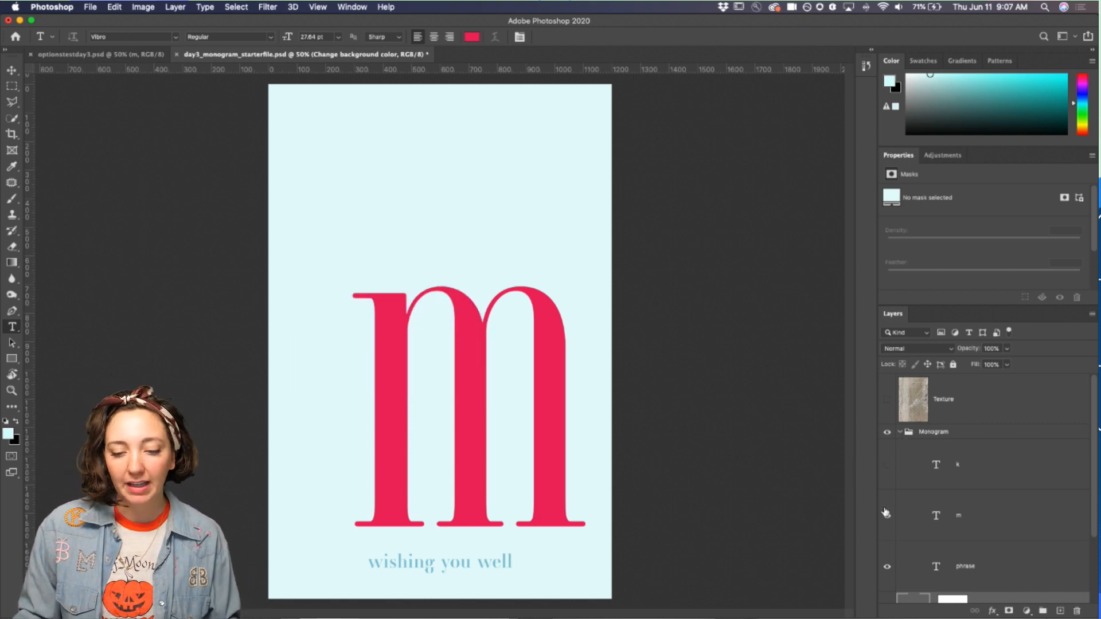
click(886, 515)
click(887, 463)
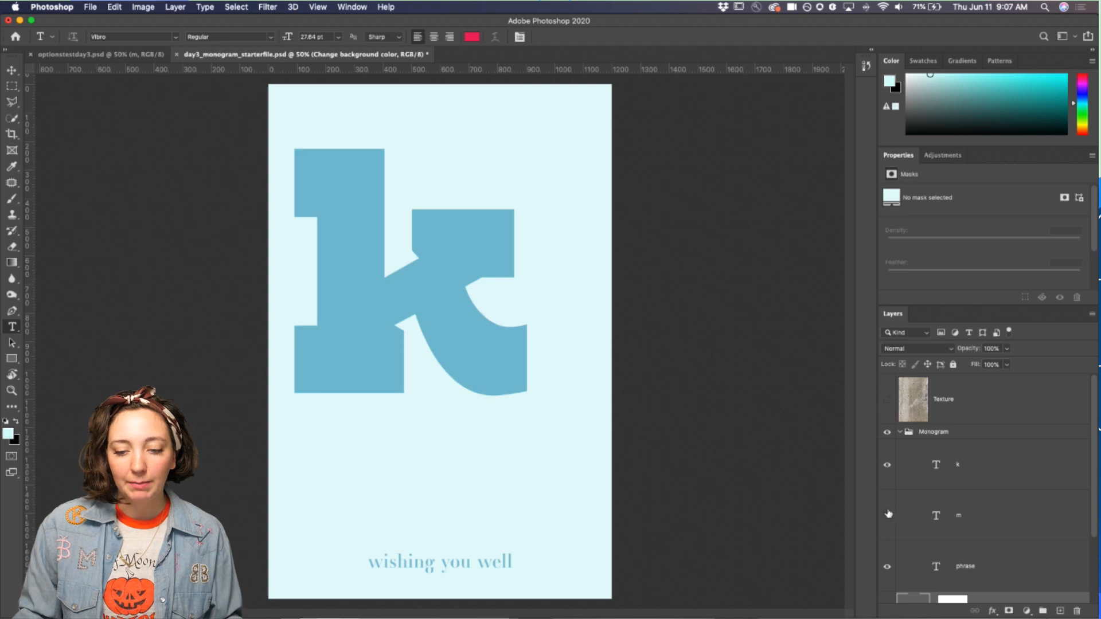
click(887, 515)
Step: Set the k layer's blending mode to Normal
click(962, 474)
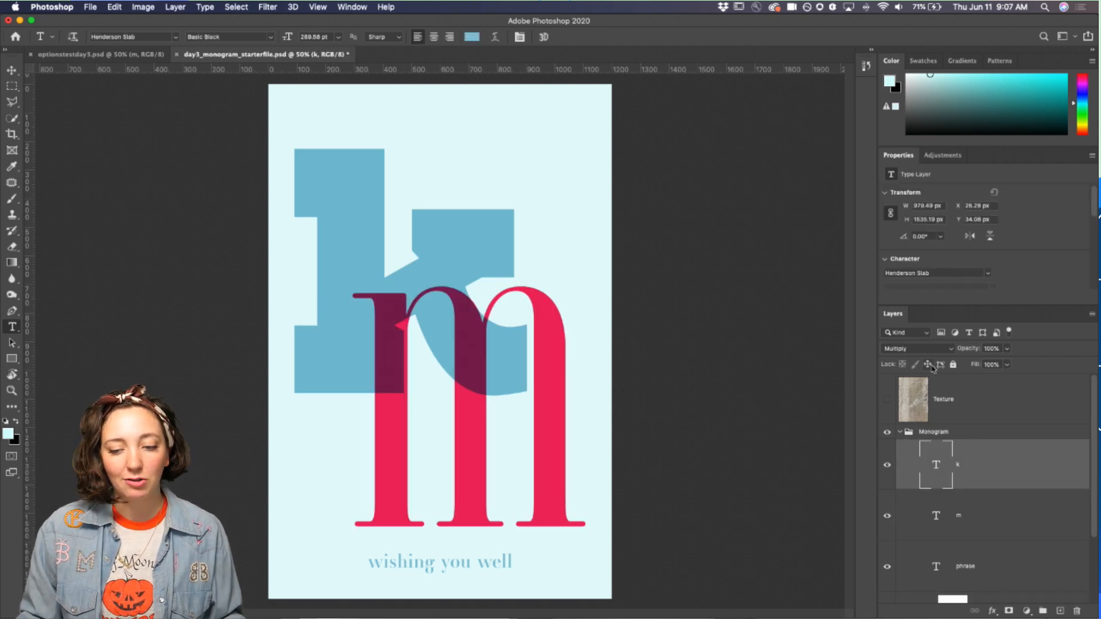
click(919, 348)
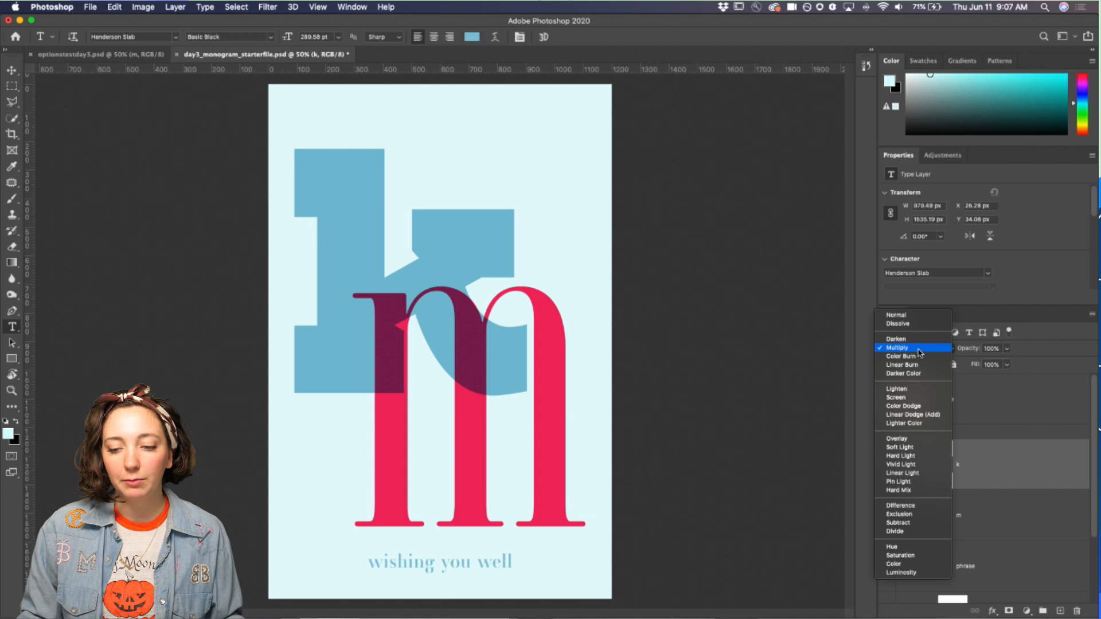
click(906, 317)
Step: Preview different blending modes on the m layer and keep it on Normal
scroll(945, 467, down, 3)
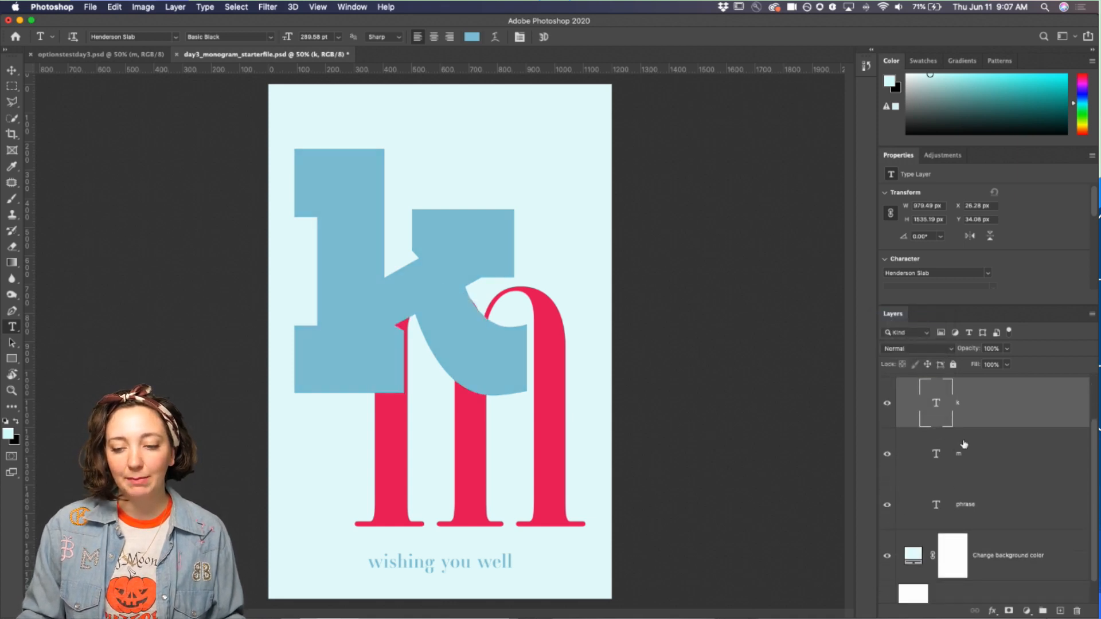
scroll(964, 444, up, 2)
click(948, 507)
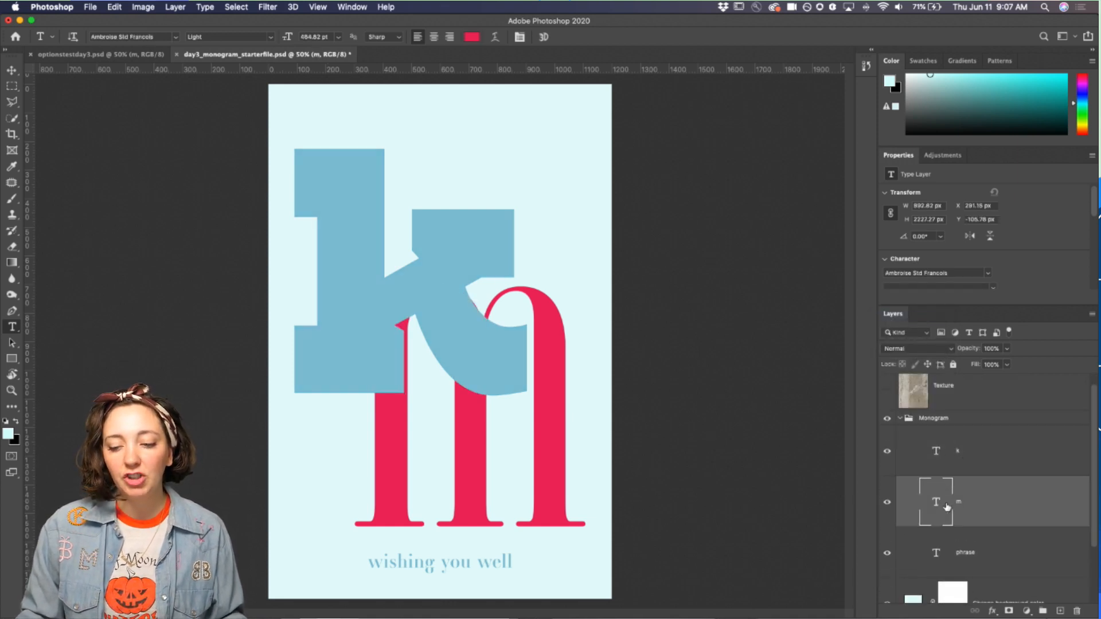
click(933, 349)
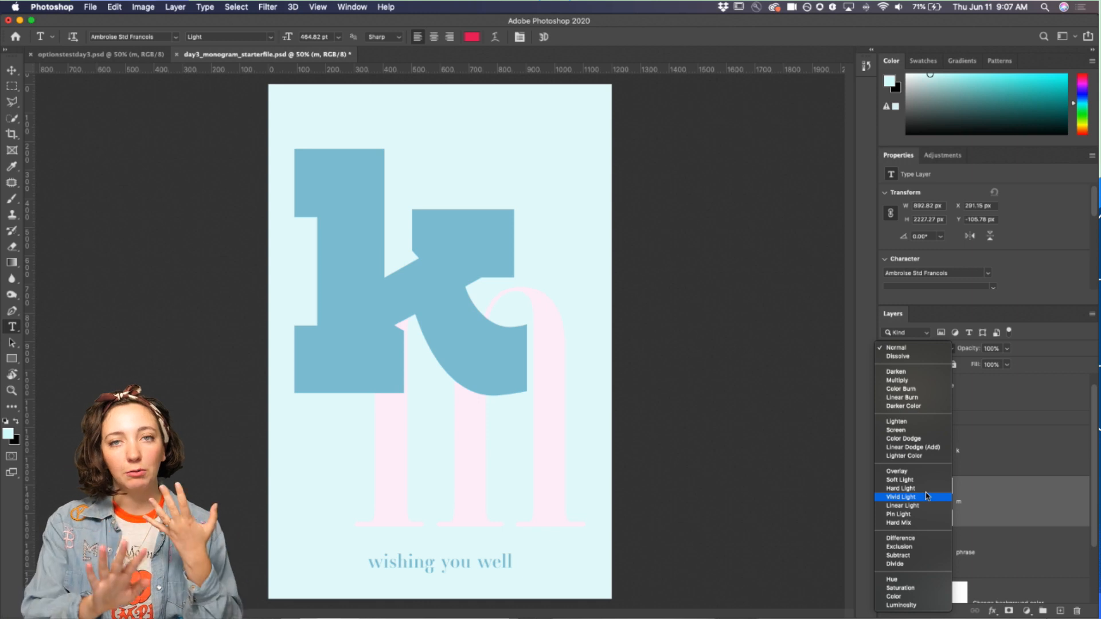
click(914, 348)
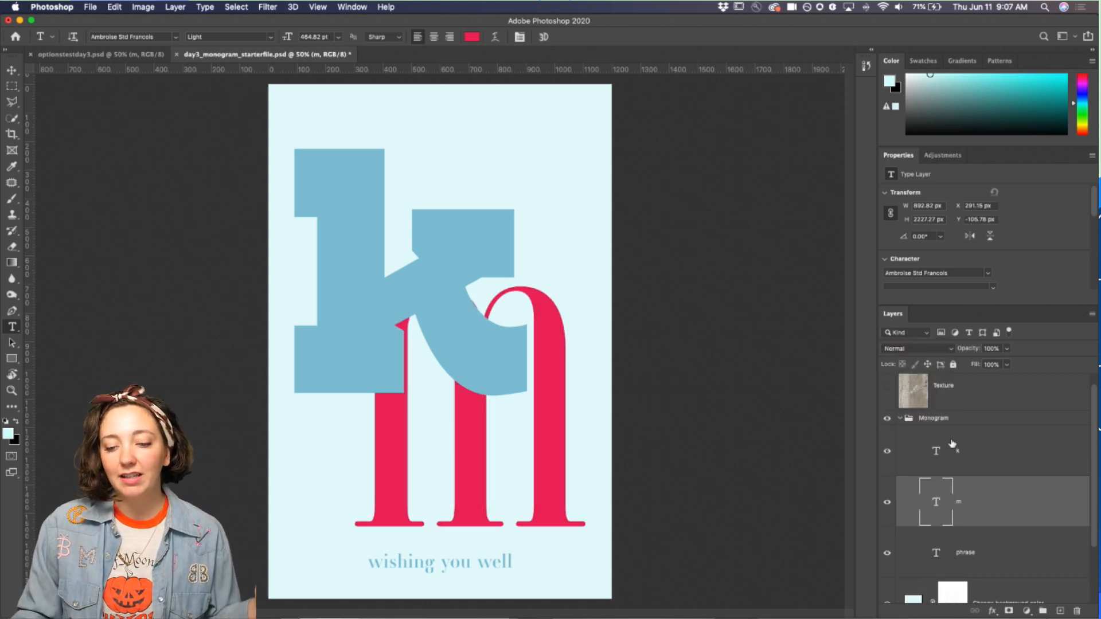
Step: Look through the blending modes for the k layer and keep it on Normal
click(955, 456)
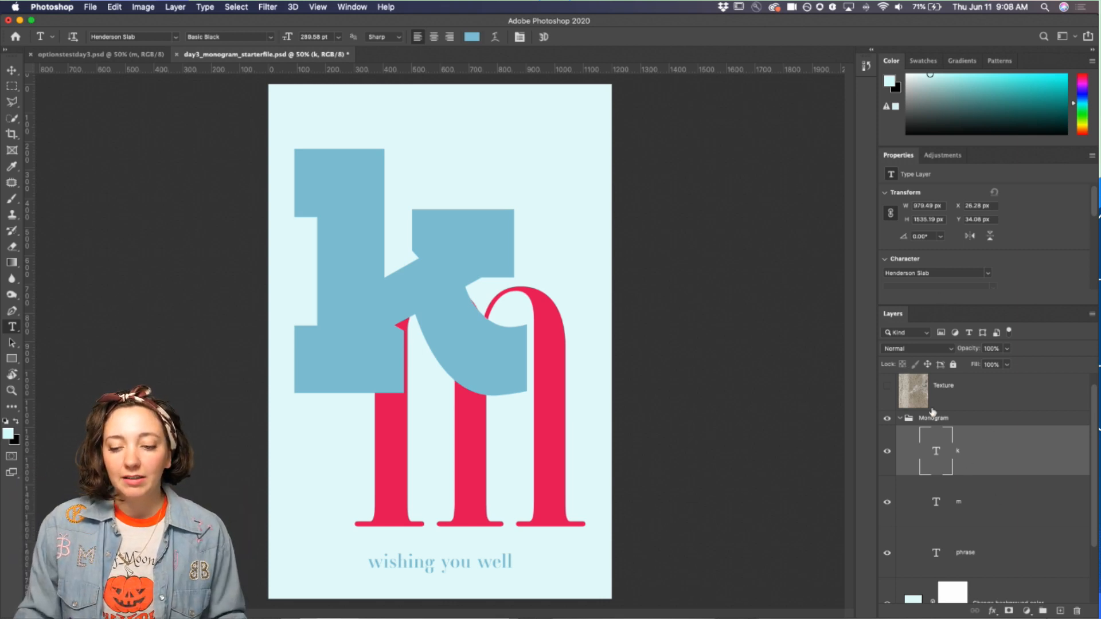
click(917, 349)
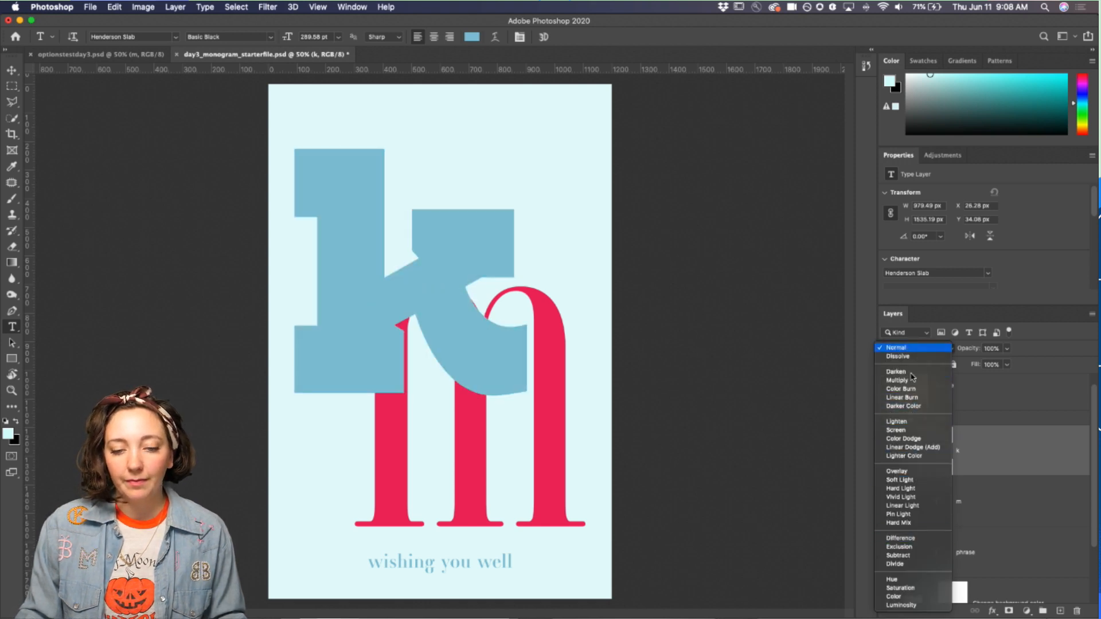
click(900, 348)
Step: Place the m layer above the k layer and preview blending modes such as Exclusion on it, keeping Normal
drag(960, 450, 962, 448)
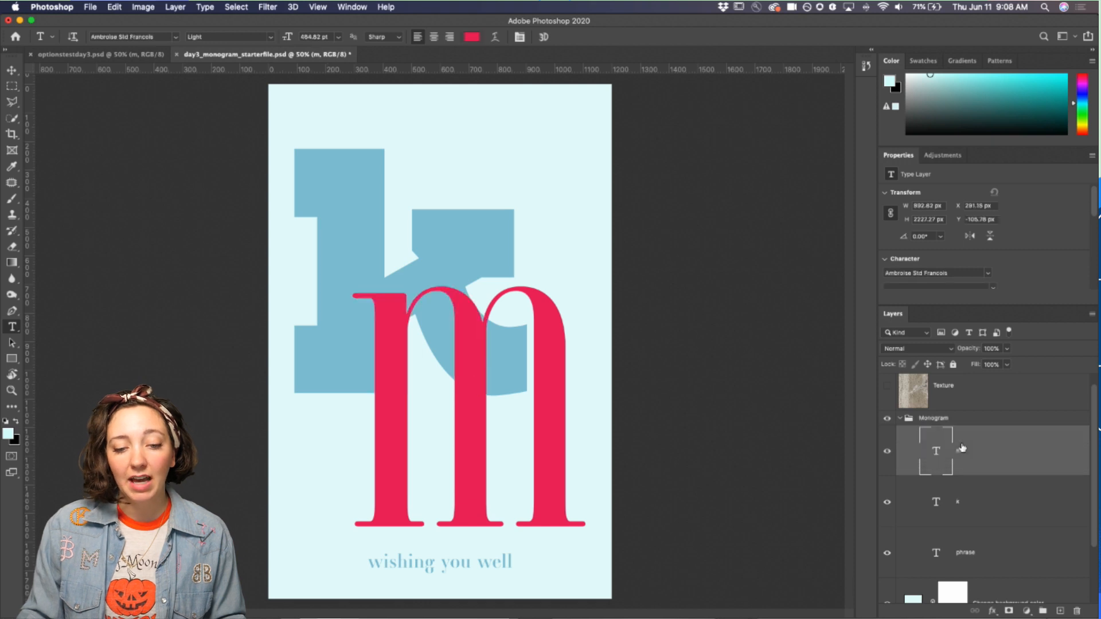
click(916, 350)
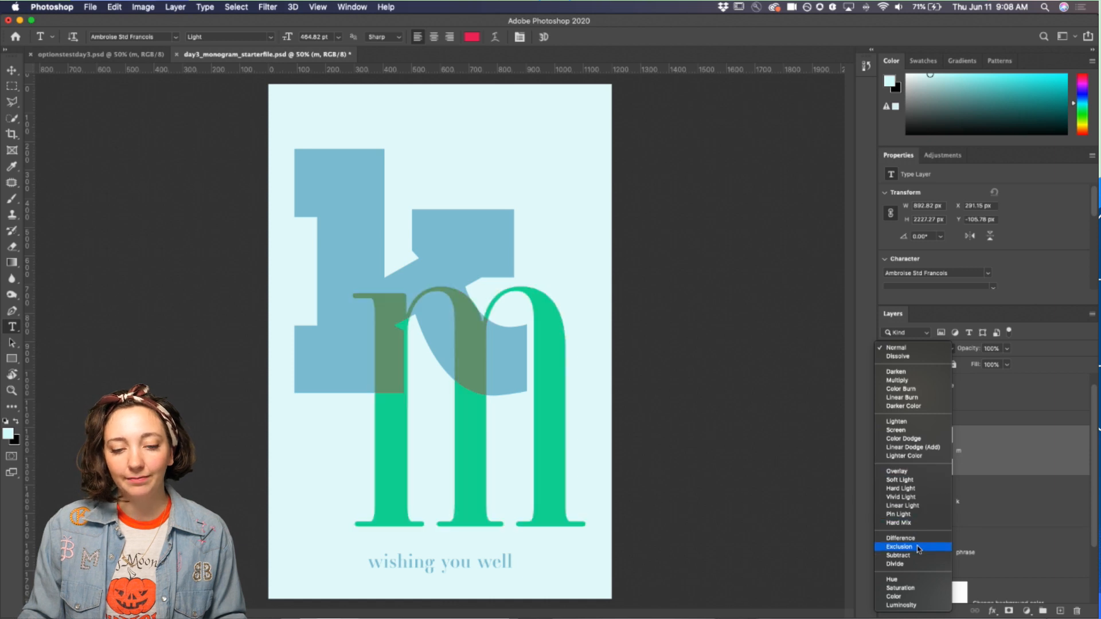
click(899, 348)
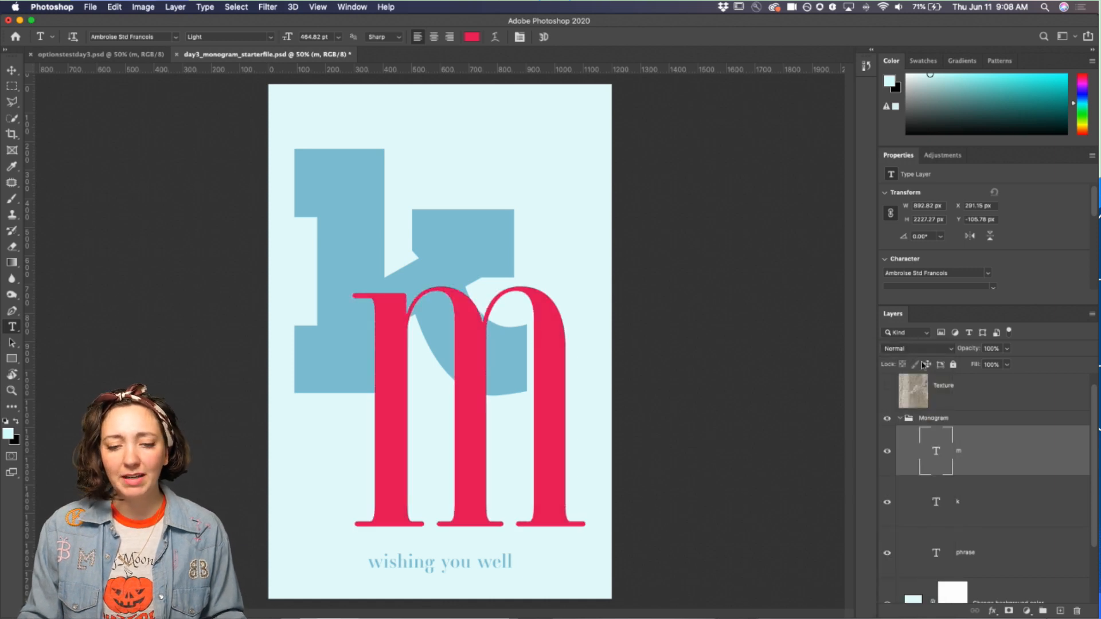
Step: Restore the k layer above the m layer and set its blending mode to Multiply
drag(992, 462, 976, 519)
click(973, 463)
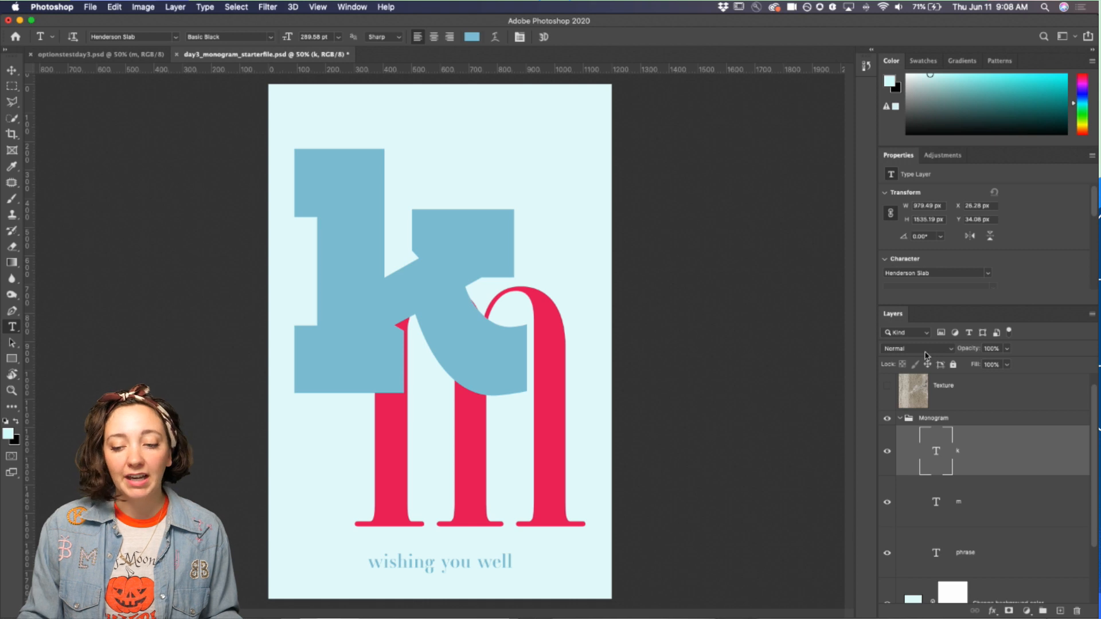
click(925, 351)
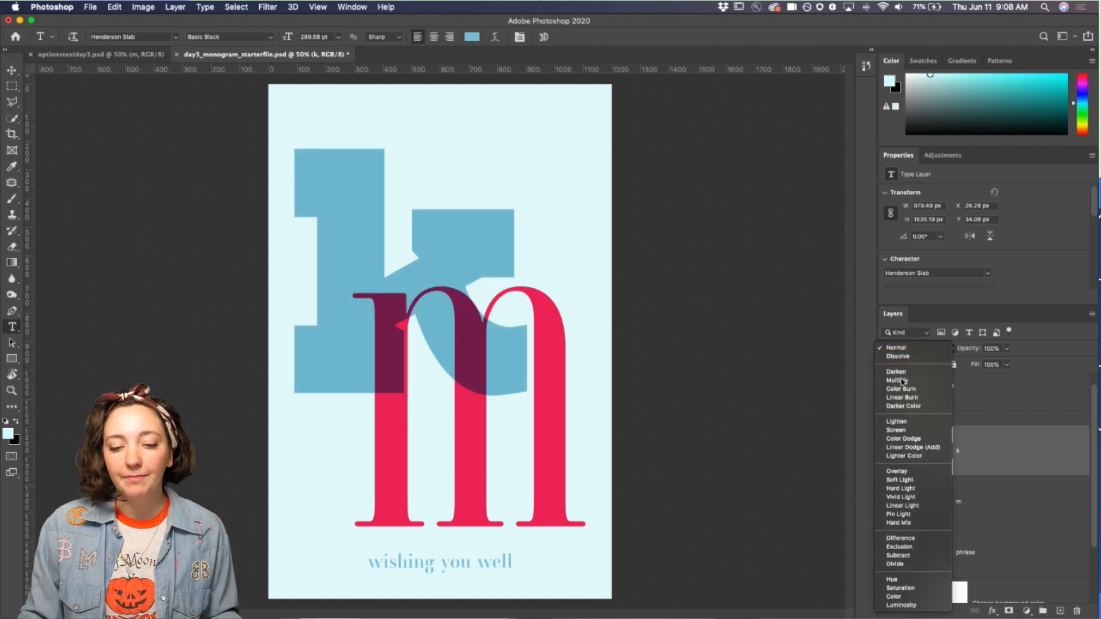
click(917, 380)
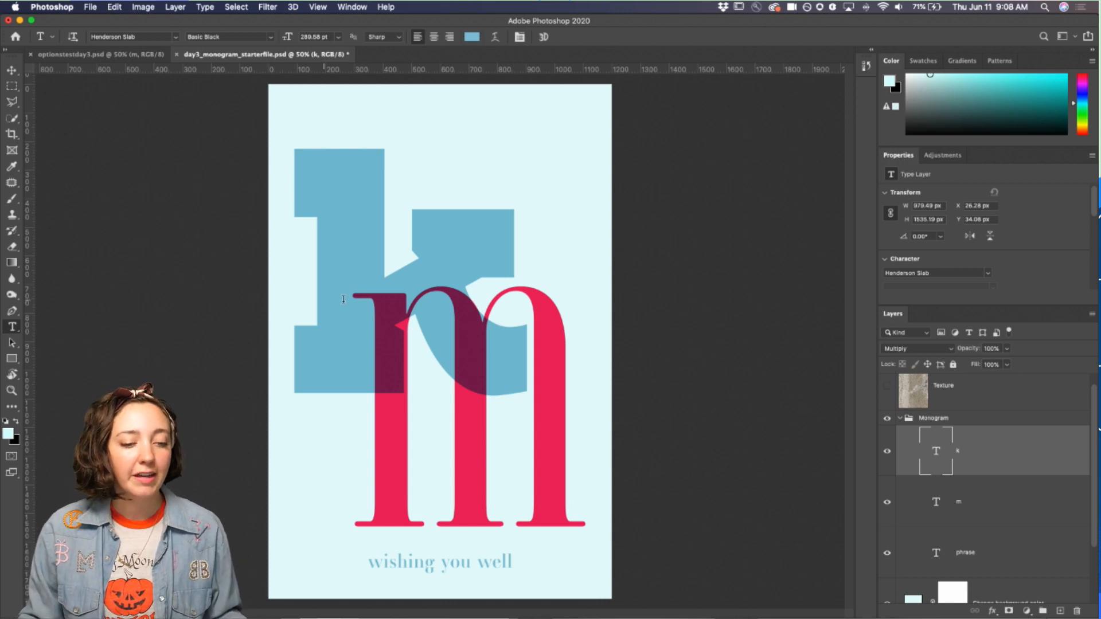
Step: Replace the letter k in the upper monogram text with b
click(455, 300)
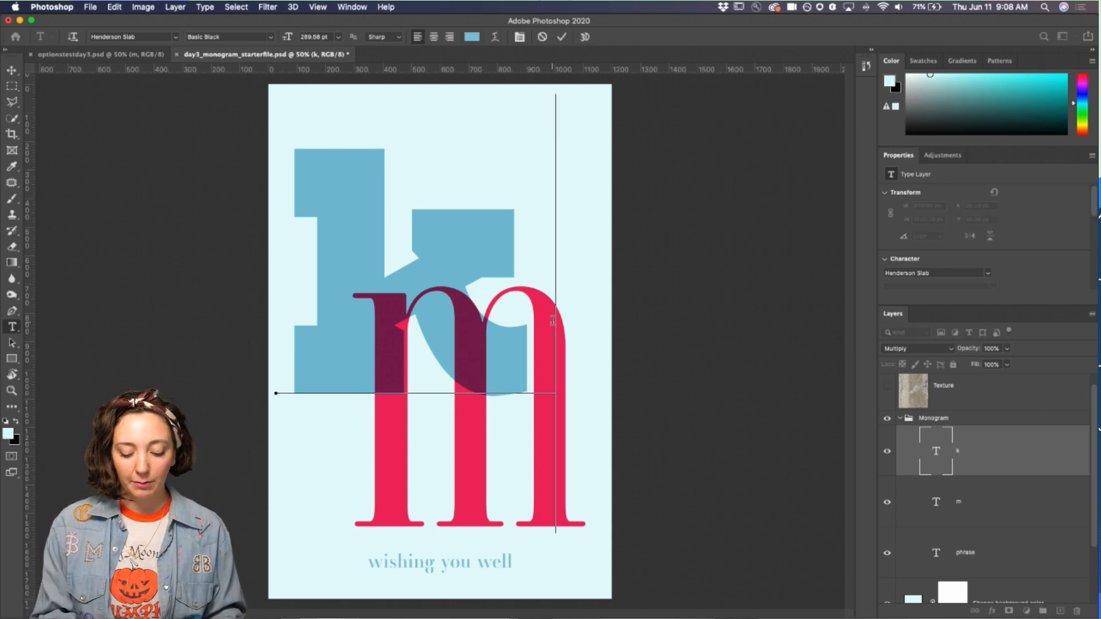
key(BackSpace)
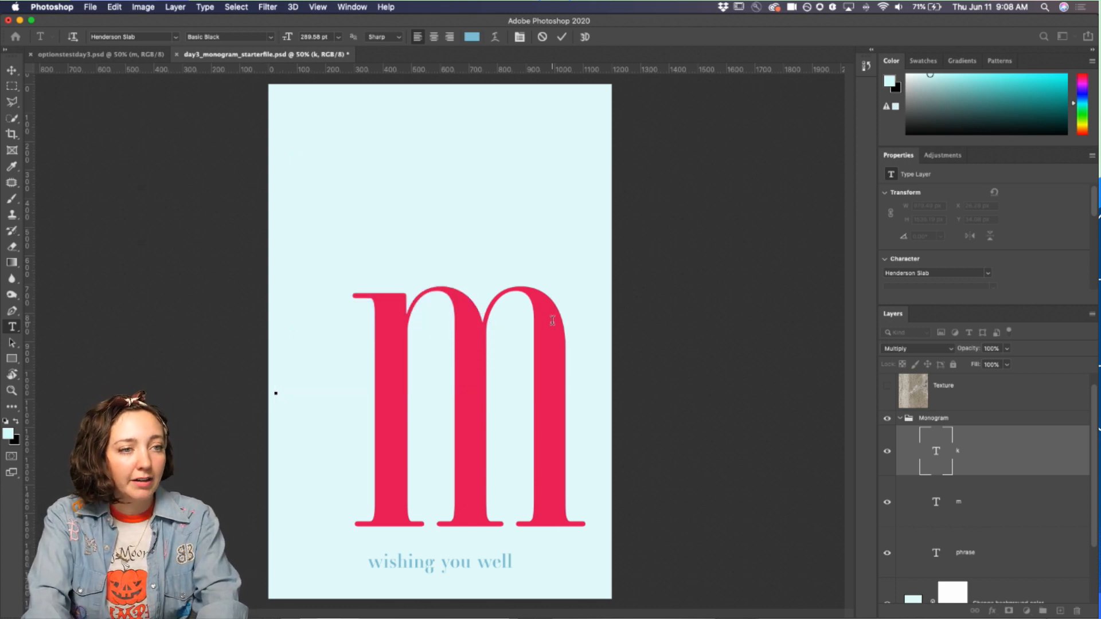
text(b)
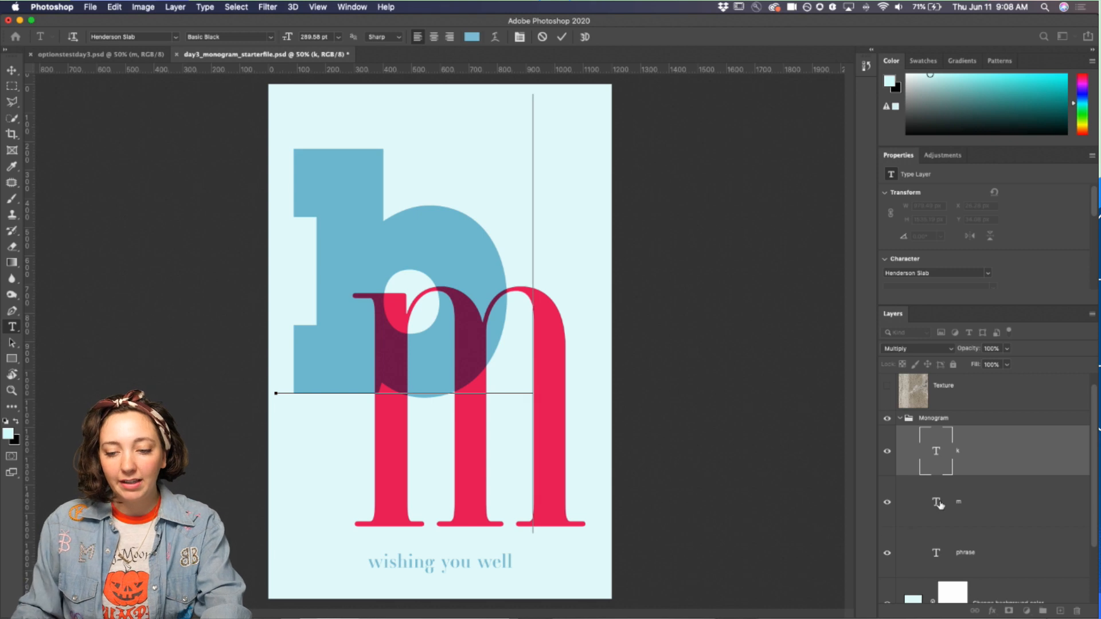
Step: Replace the letter m in the lower monogram text with v
click(939, 504)
click(580, 479)
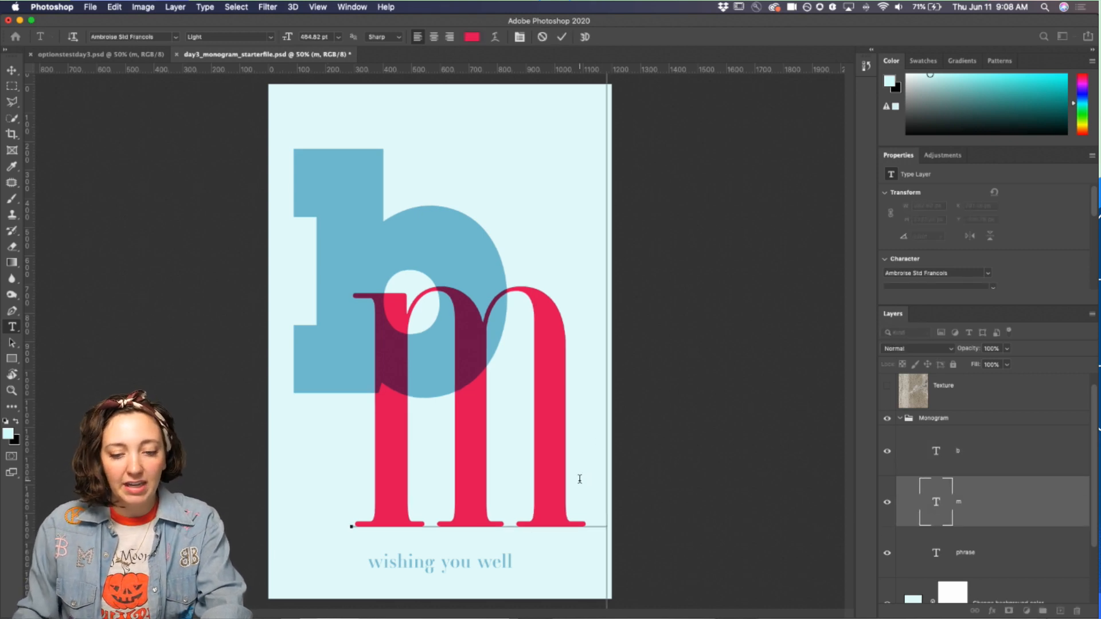
key(BackSpace)
text(v)
key(super+Return)
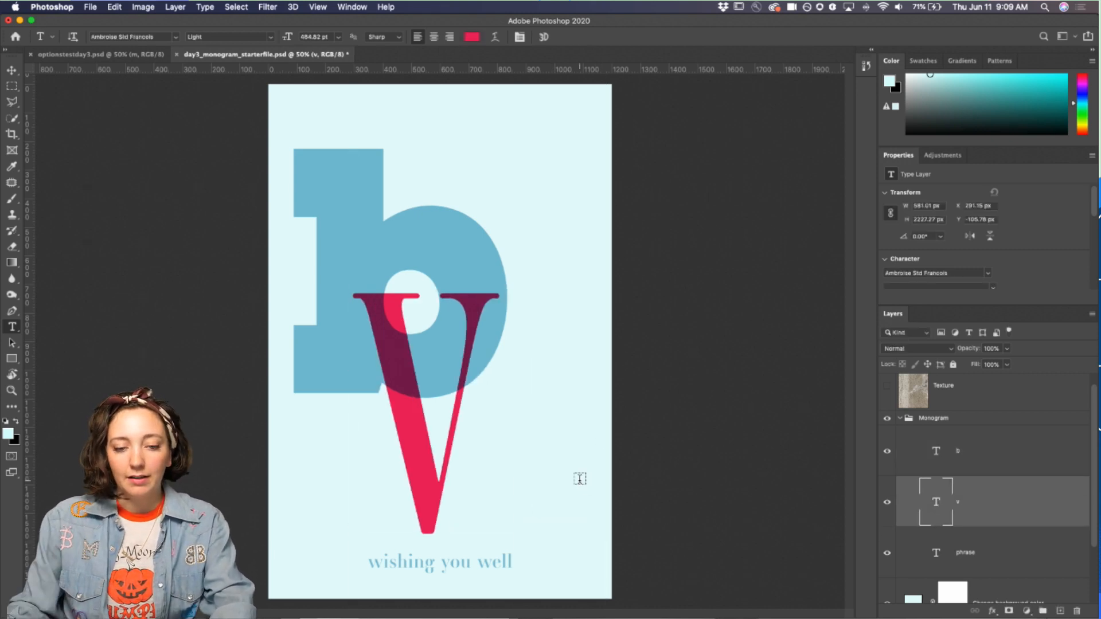
Step: Try the v in two different positions over the b, and undo the moves and the change from m to v
click(12, 70)
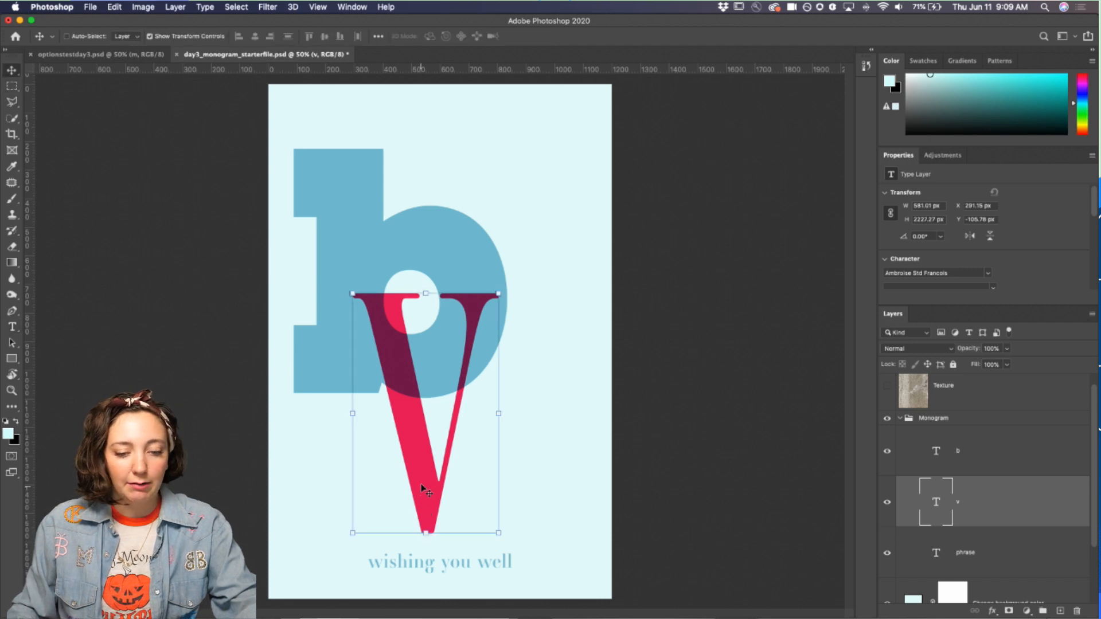
drag(421, 485, 390, 412)
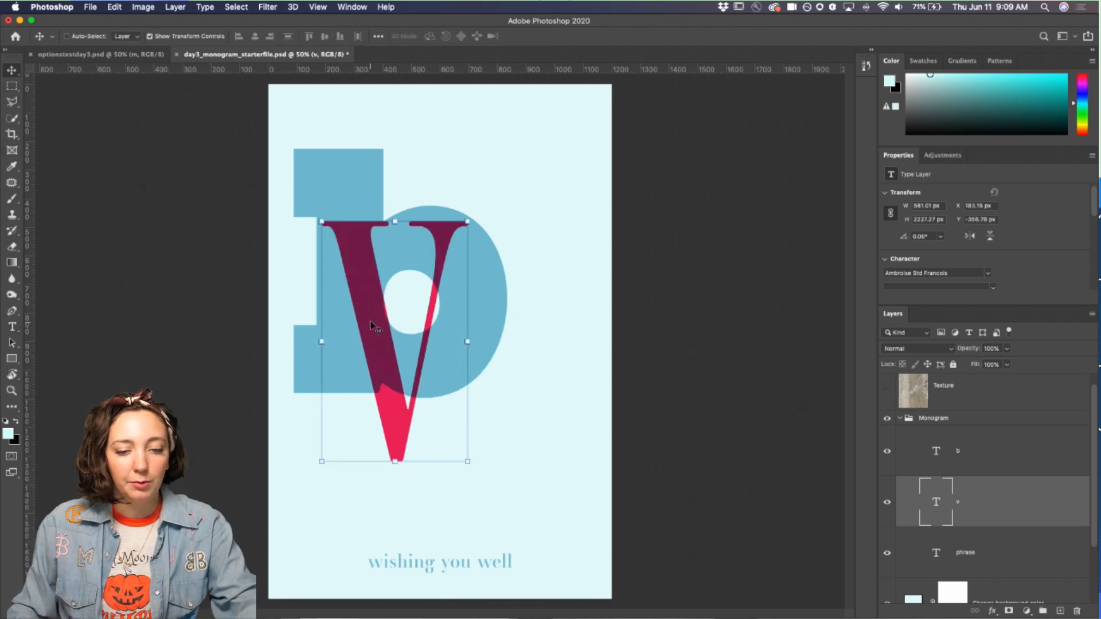
drag(376, 321, 487, 367)
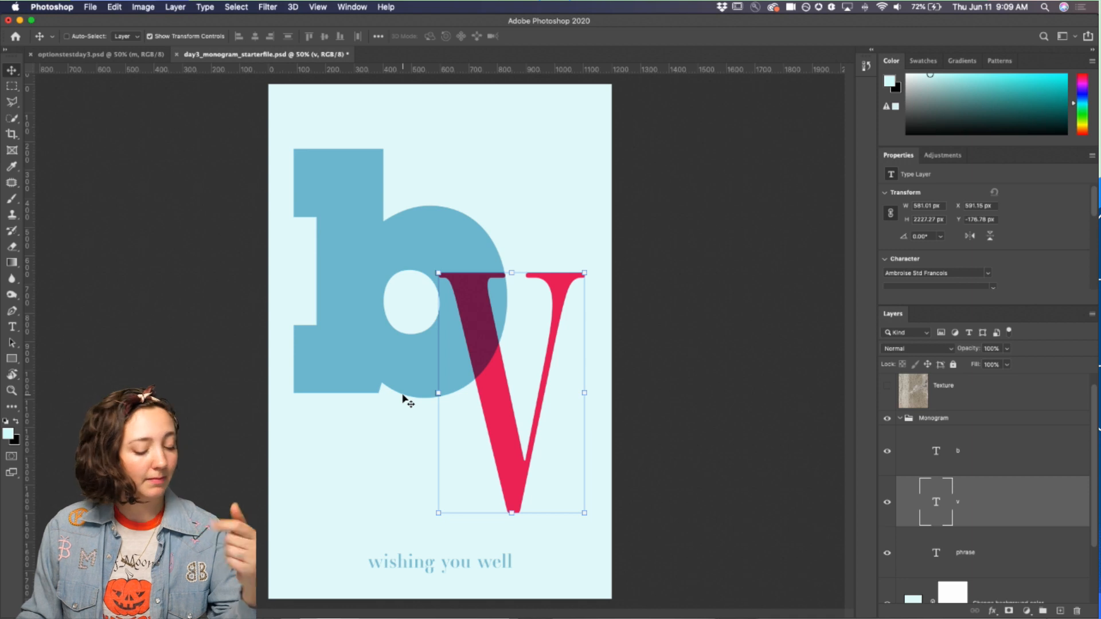
key(super+z)
key(super+z)
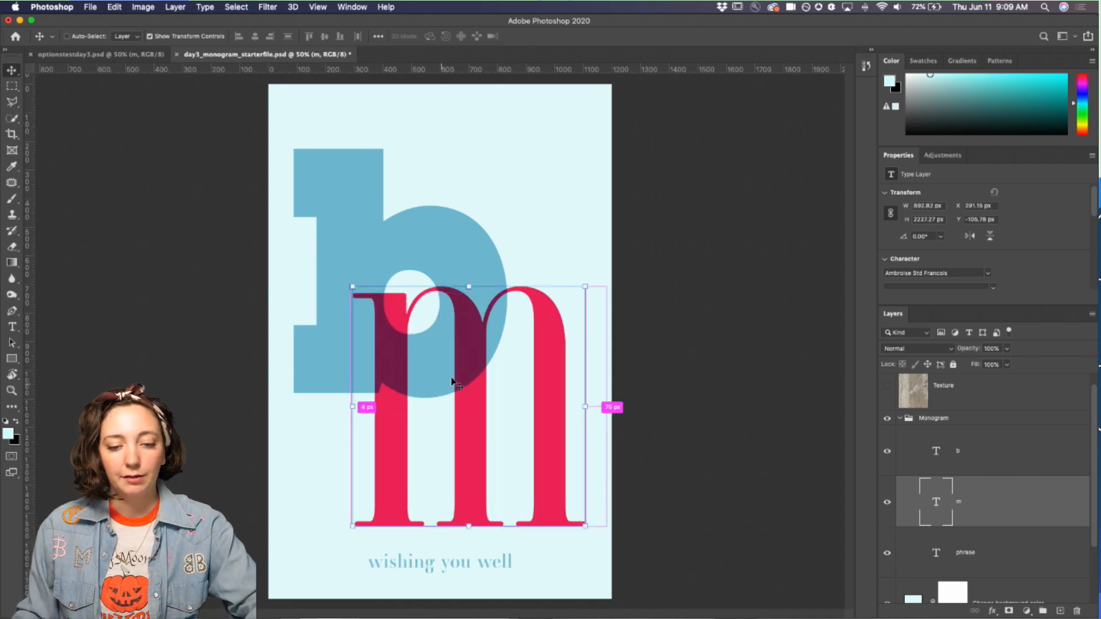
Step: Undo the change from k to b in the upper monogram text and select the k layer, enlarging the layer list
key(super+z)
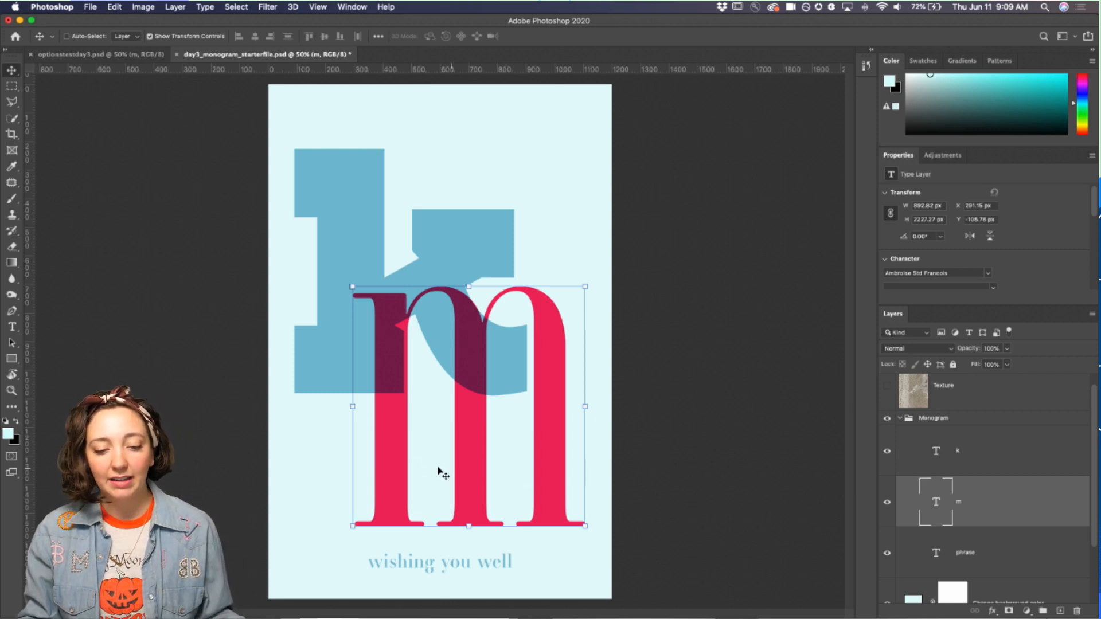
click(959, 463)
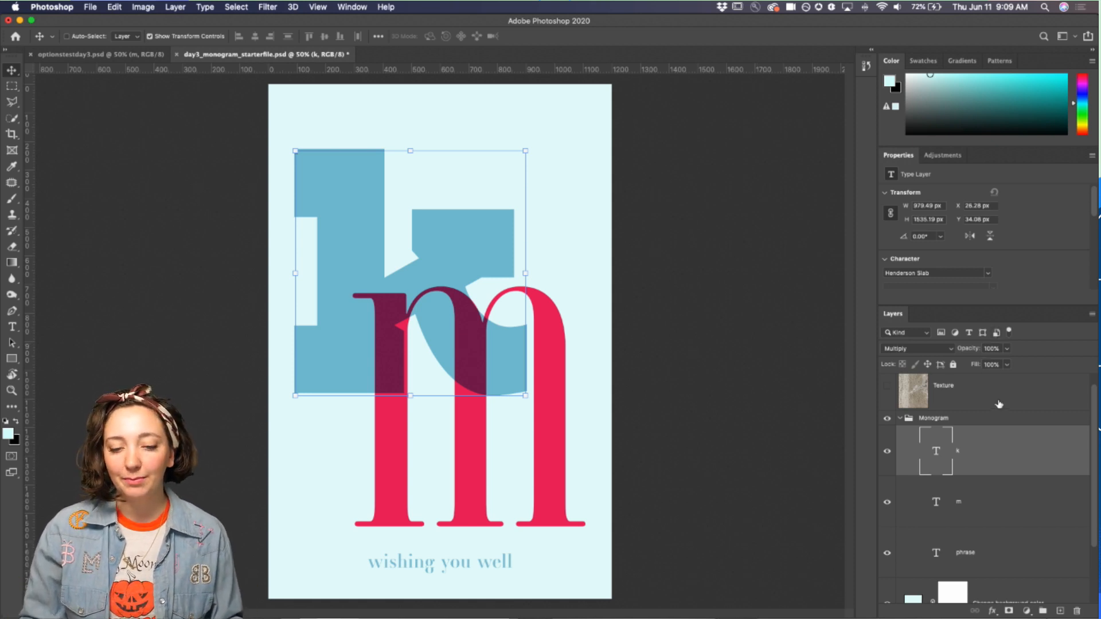
drag(960, 306, 963, 247)
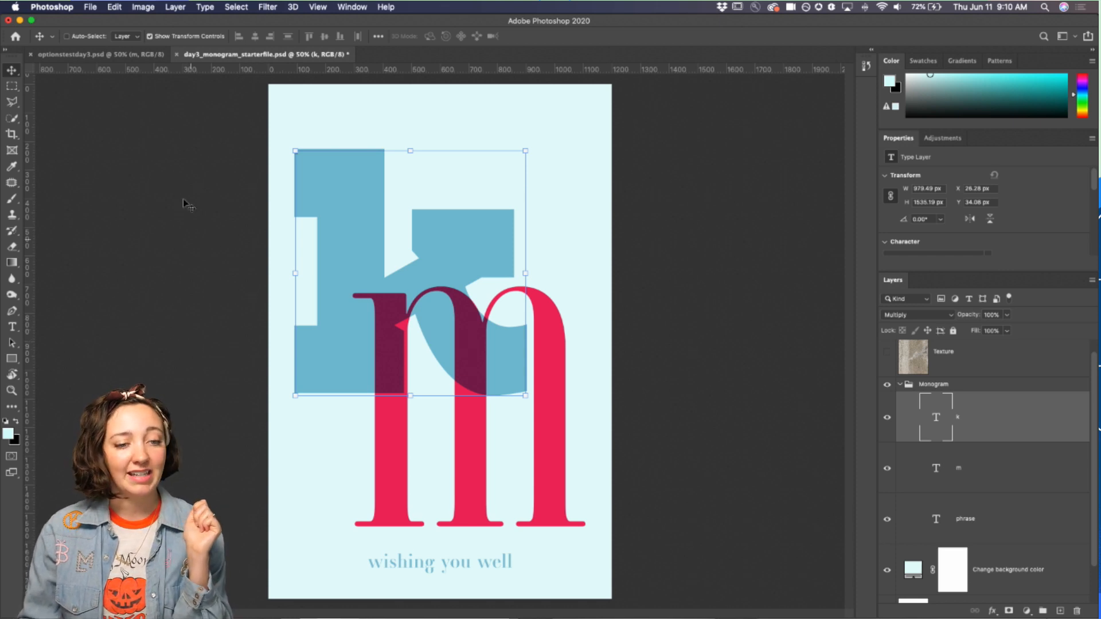
Step: Start a new document and examine the preset categories, including Photo, Print, Art & Illustration, Web, Mobile and Film & Video
click(90, 9)
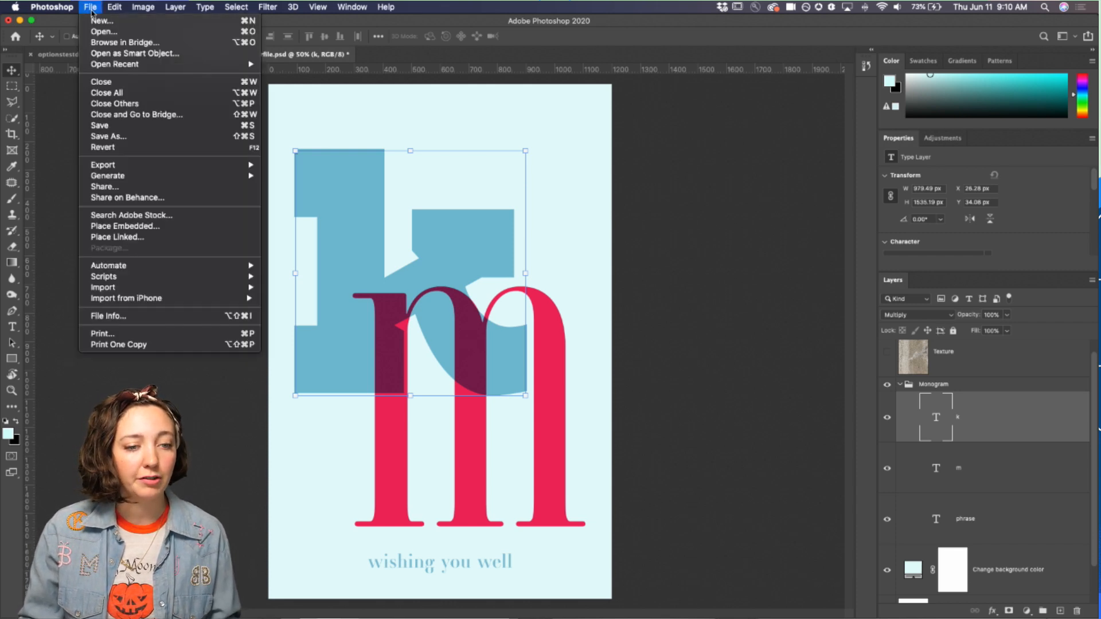
click(97, 21)
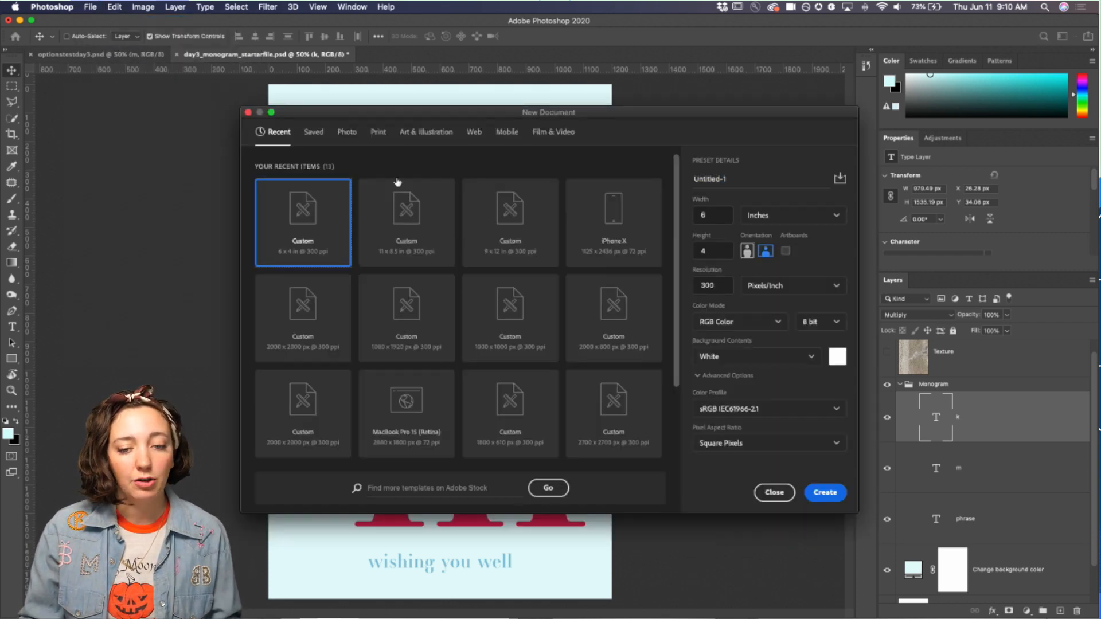
drag(477, 117, 425, 95)
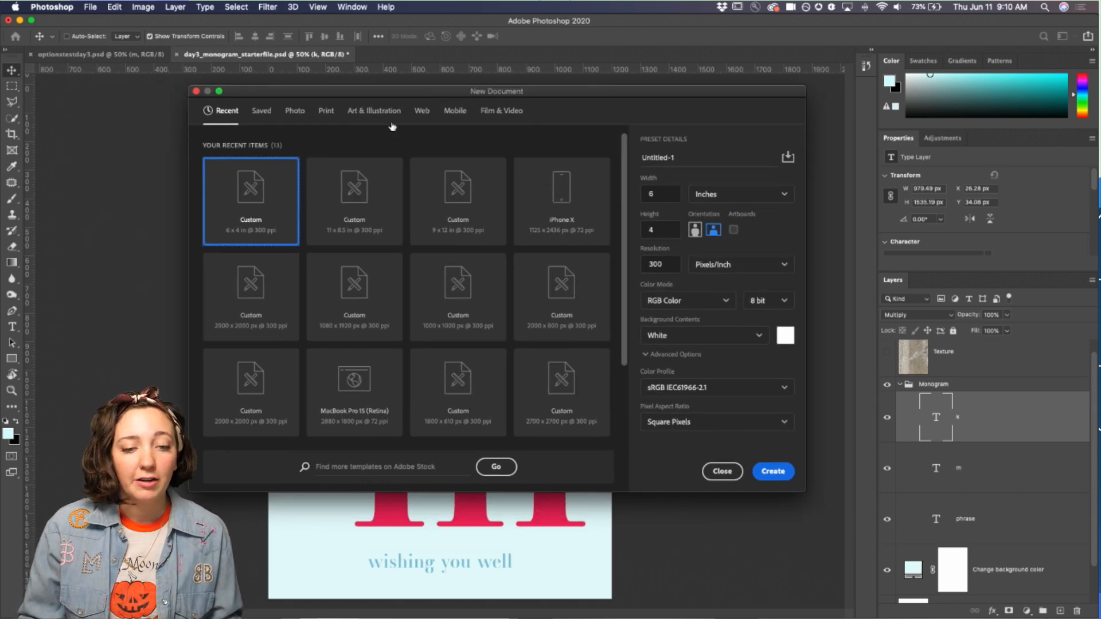
click(296, 112)
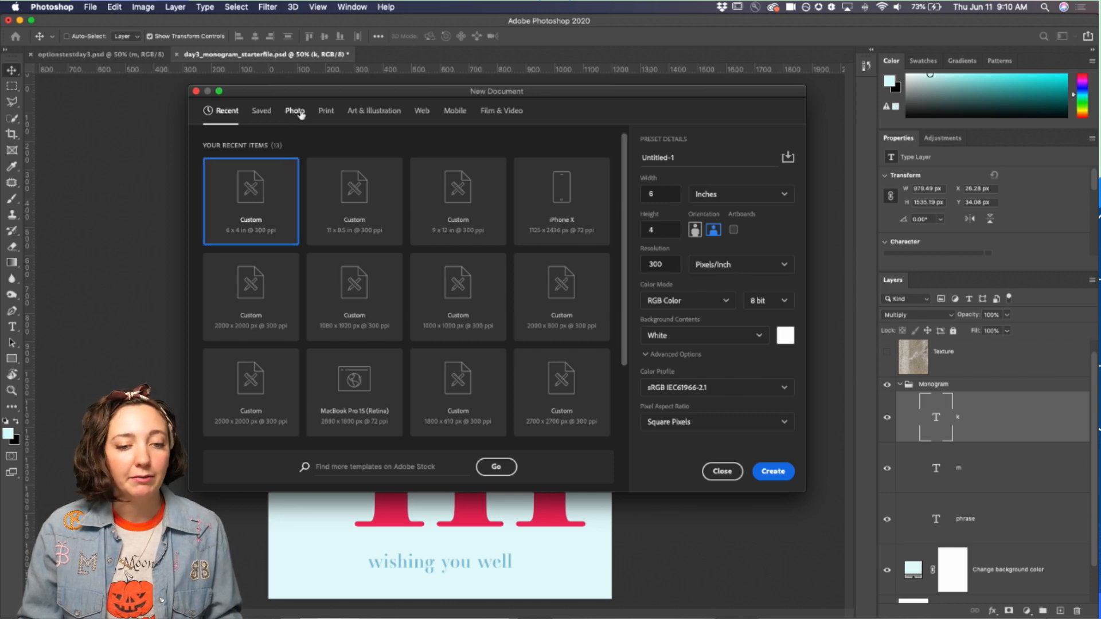
click(327, 112)
click(378, 111)
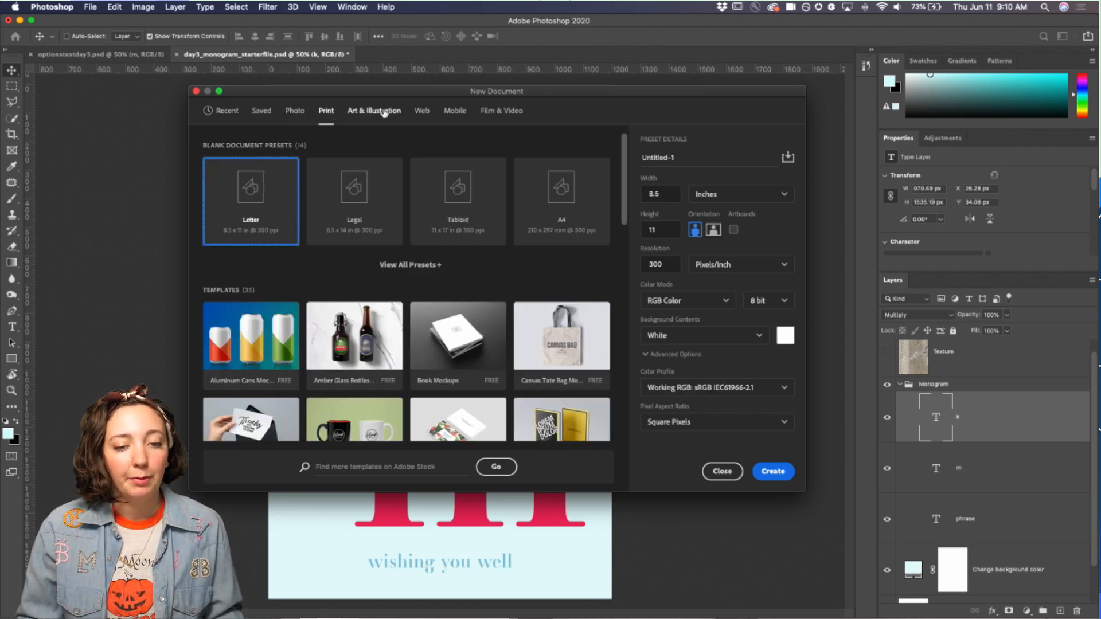
click(422, 111)
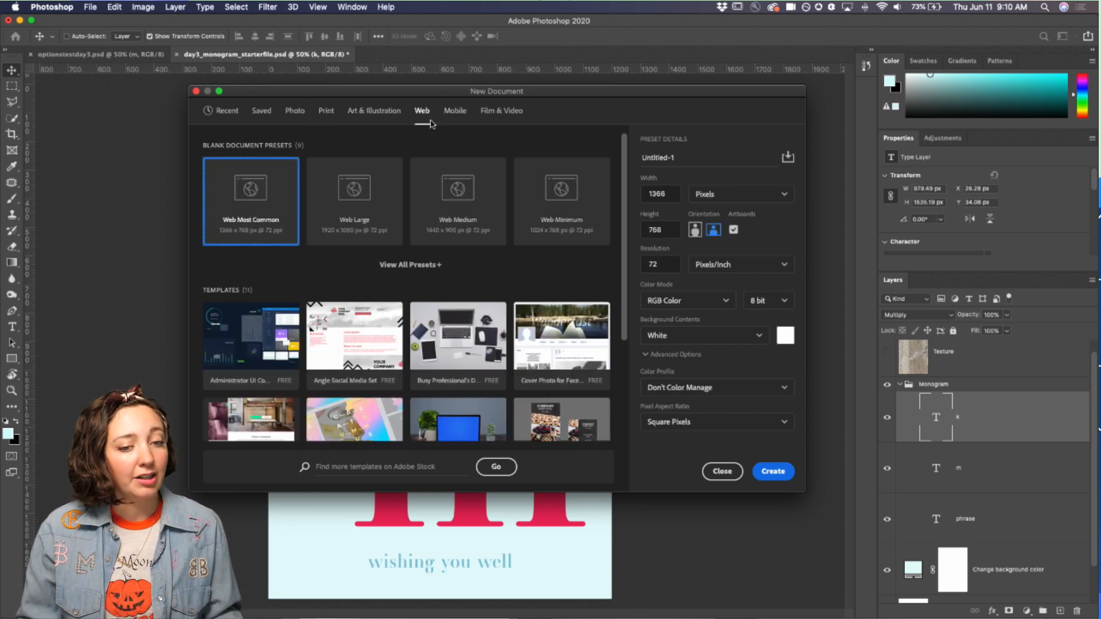
click(451, 114)
click(496, 114)
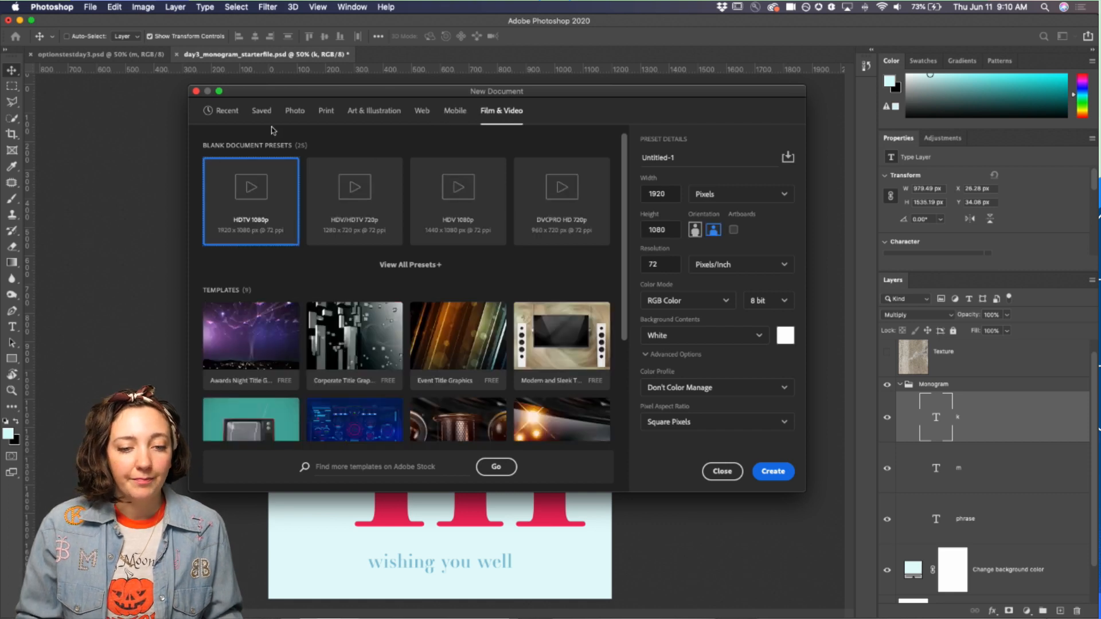
Step: Expand the complete set of blank Print presets and look through the available paper sizes
click(326, 112)
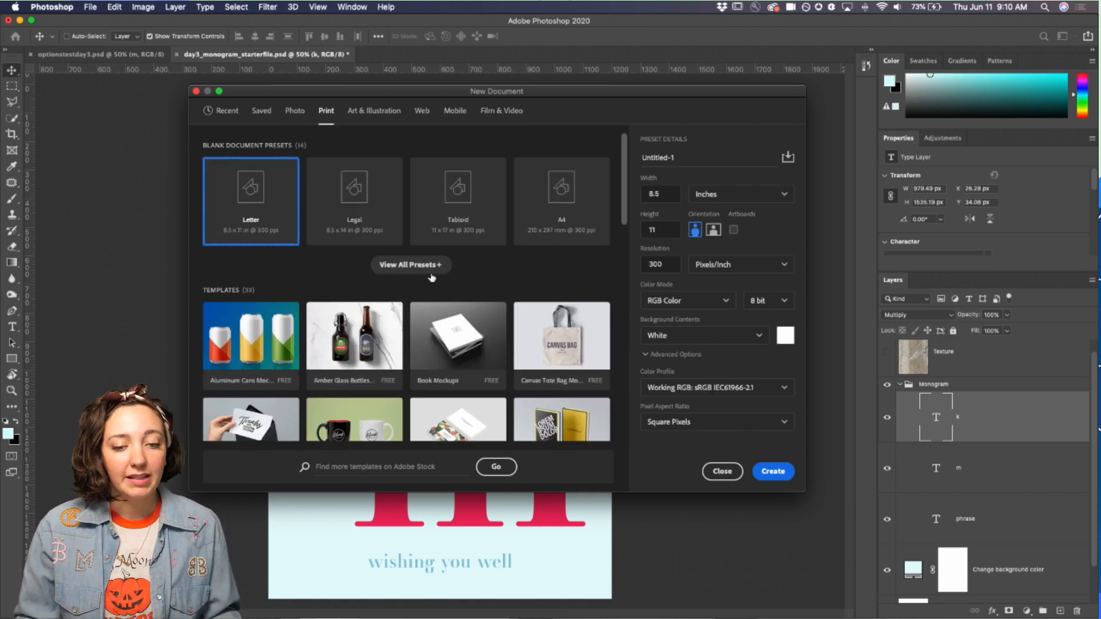
click(411, 264)
scroll(438, 279, down, 5)
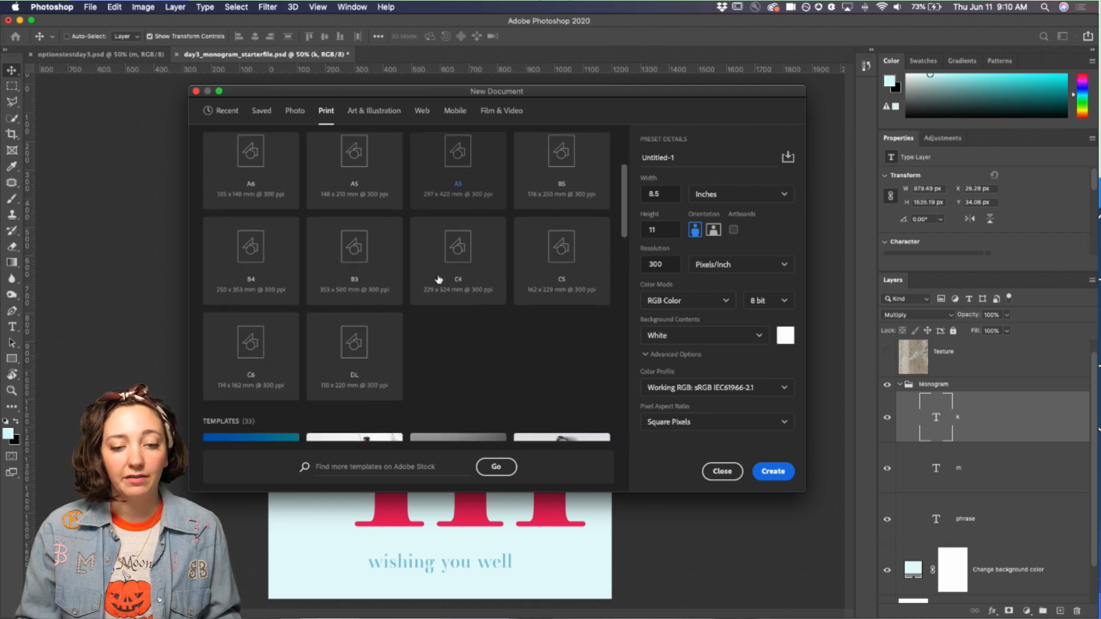
scroll(439, 280, up, 4)
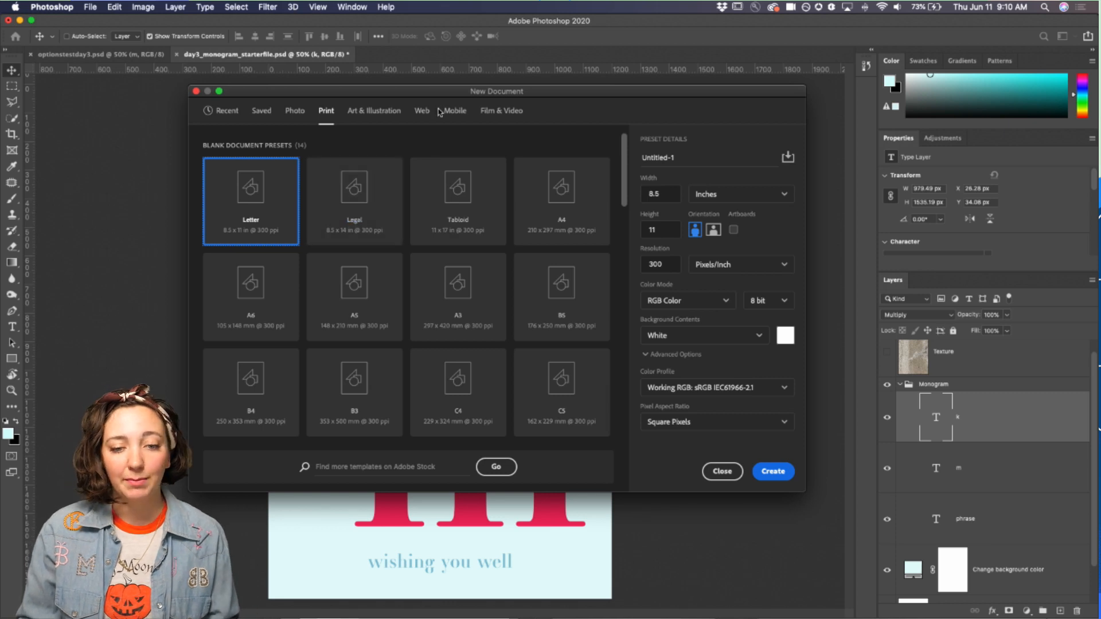
drag(440, 92, 400, 99)
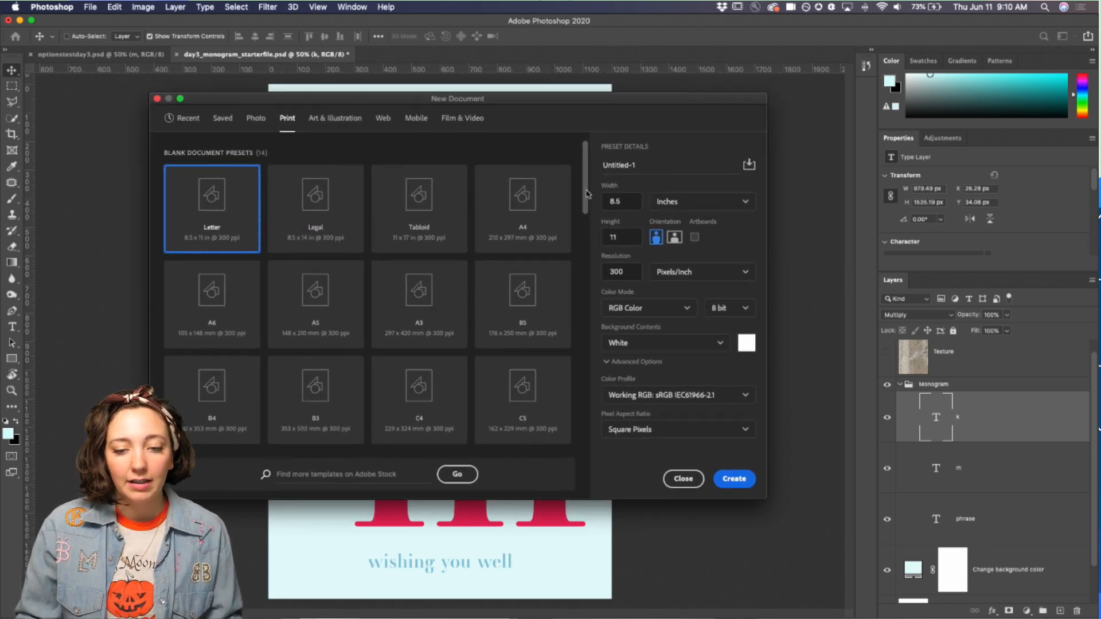
mouse_move(585, 189)
mouse_down()
mouse_move(584, 253)
mouse_move(582, 178)
mouse_up()
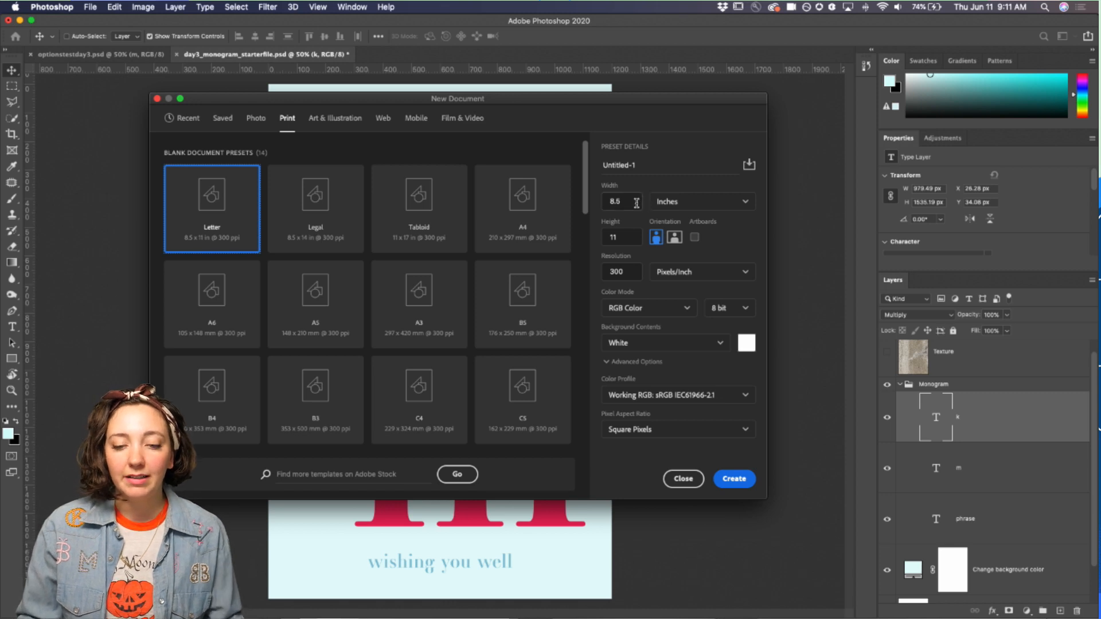
Step: Set the Print document's size to 4 by 6 inches and compare landscape with portrait orientation, ending on portrait
drag(637, 205, 578, 205)
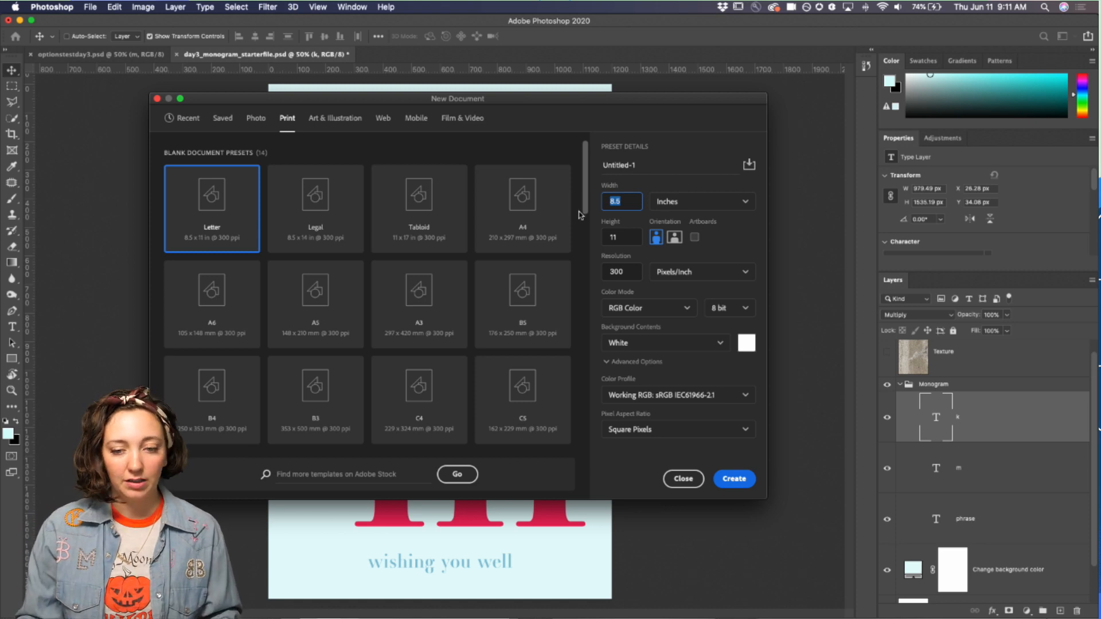
text(4)
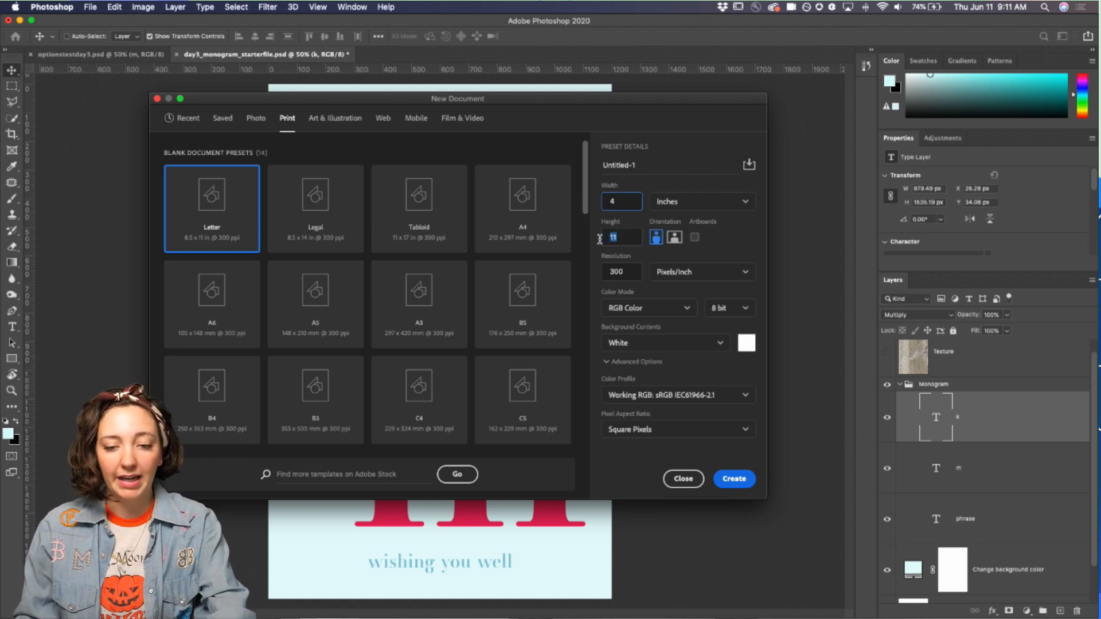
drag(624, 240, 602, 242)
text(6)
click(655, 241)
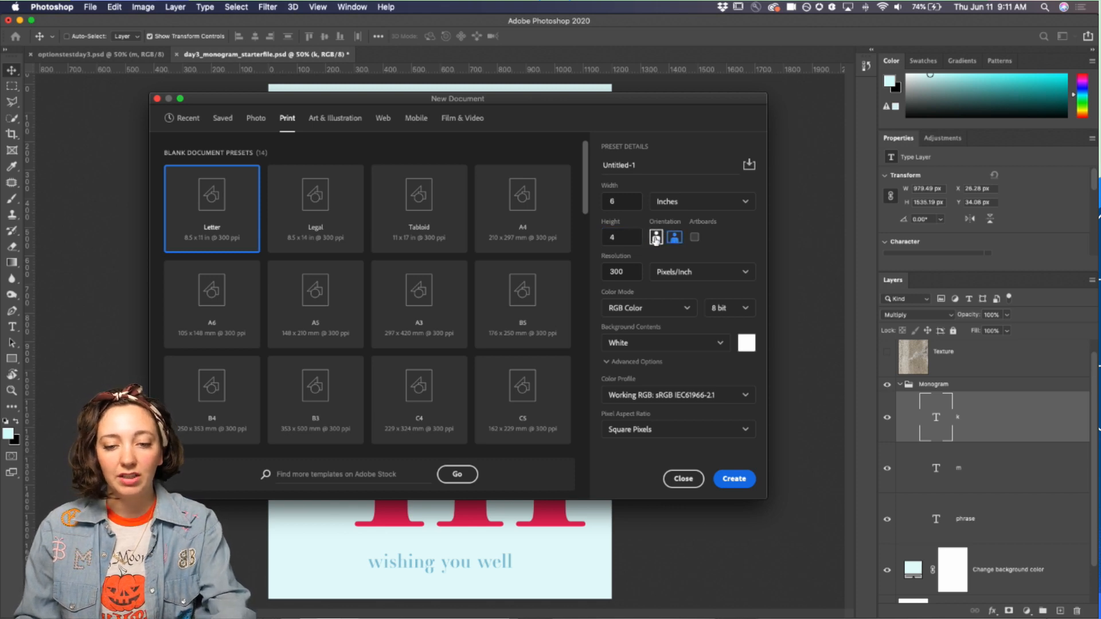
click(674, 240)
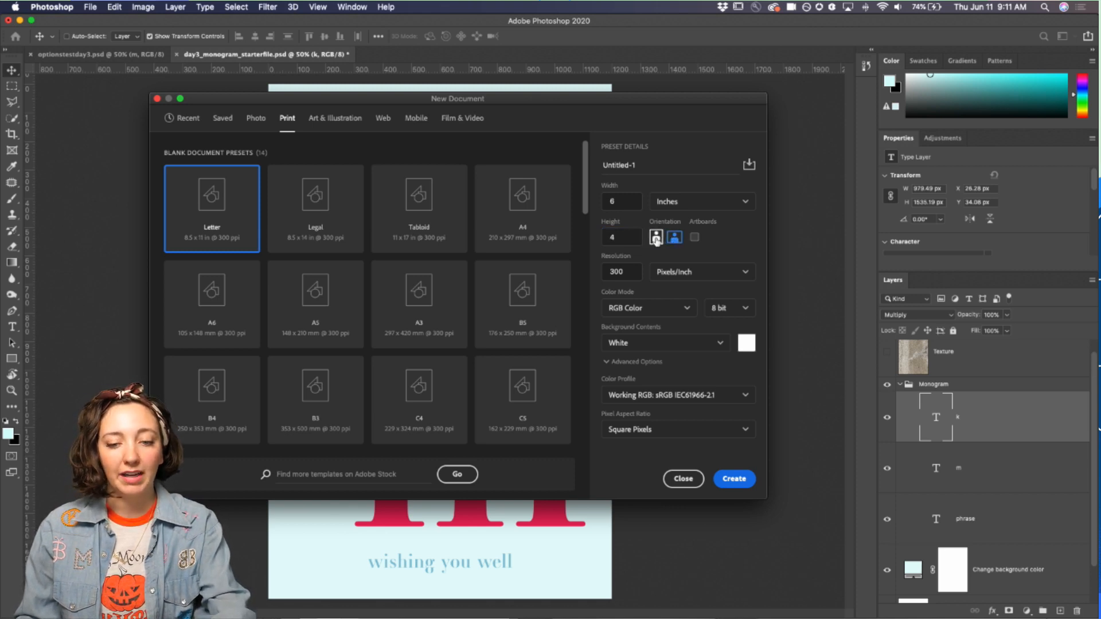
click(658, 240)
click(674, 241)
click(662, 240)
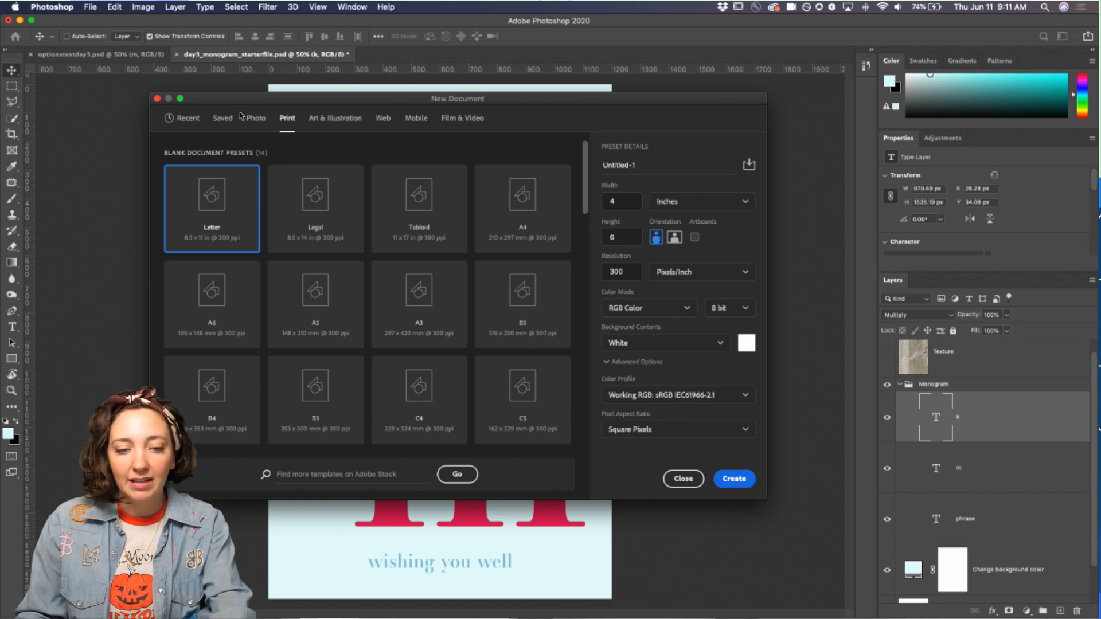
Step: Create a blank document 4 inches wide and 6 inches high from the Photo presets, and close it
click(222, 121)
click(255, 118)
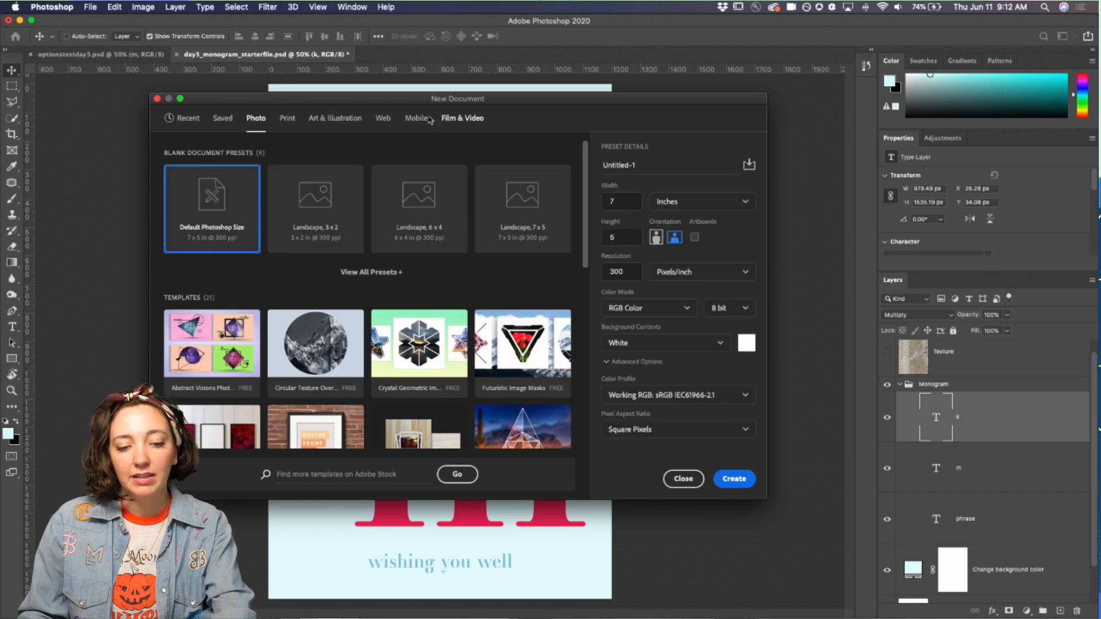
scroll(293, 261, down, 5)
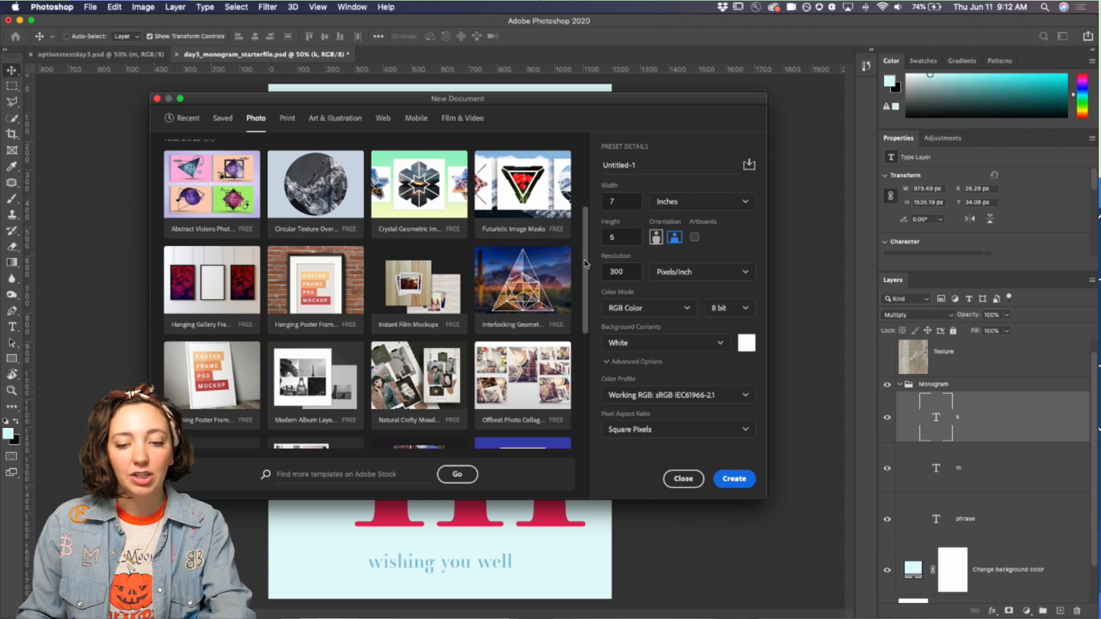
scroll(586, 263, up, 6)
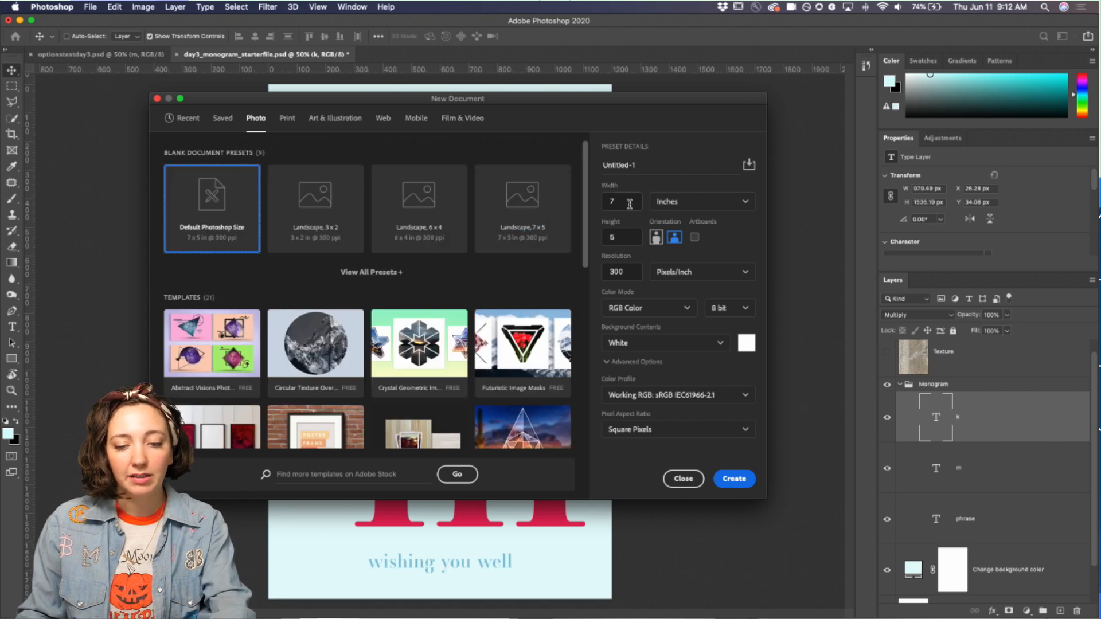
double_click(615, 201)
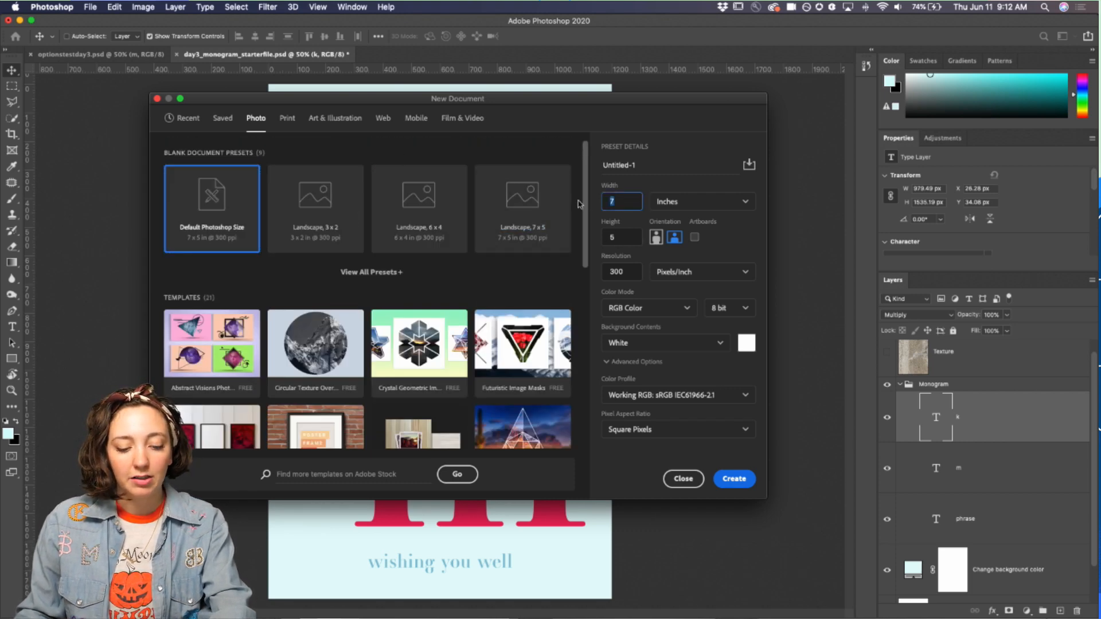
key(Tab)
drag(624, 246, 594, 243)
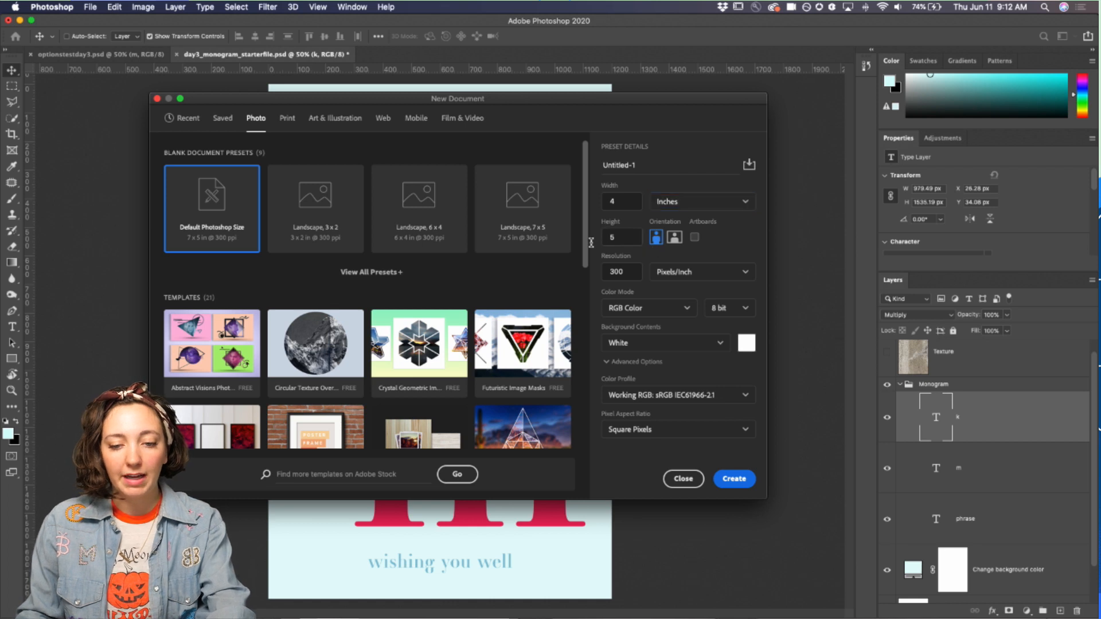
text(6)
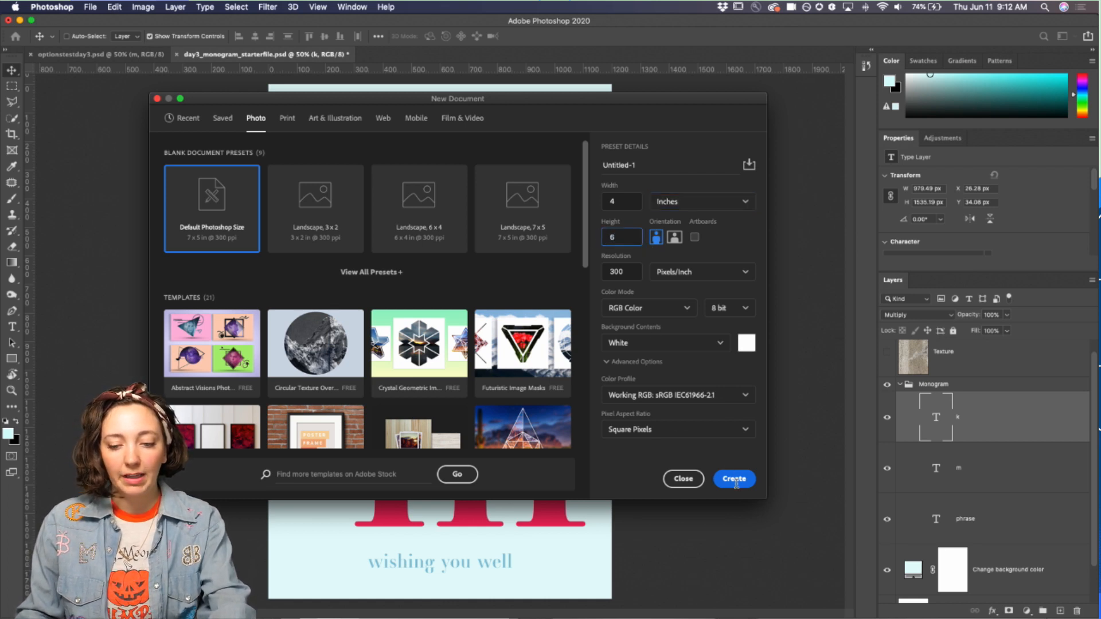
click(734, 480)
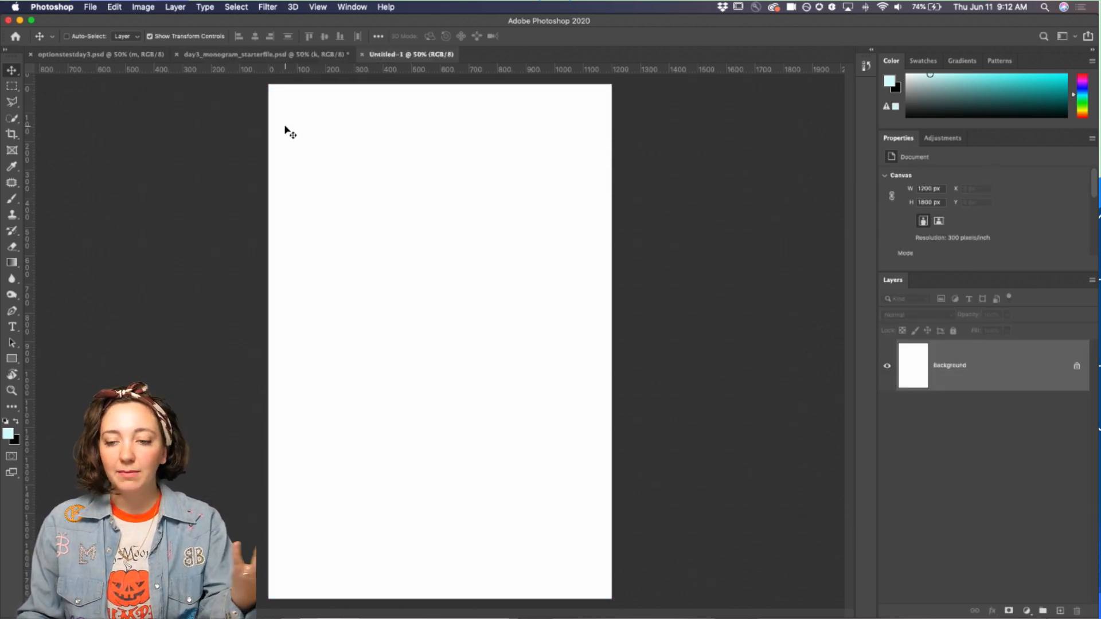
click(362, 55)
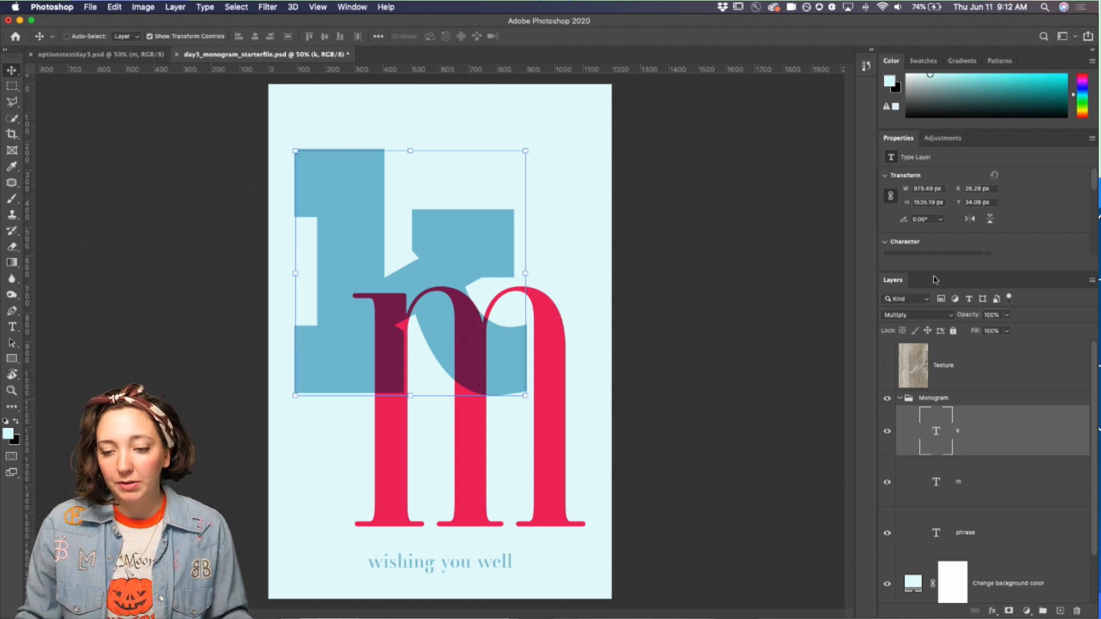
Step: Enlarge the text properties area to show all Character settings and select the m layer in the Monogram group
drag(935, 271, 938, 335)
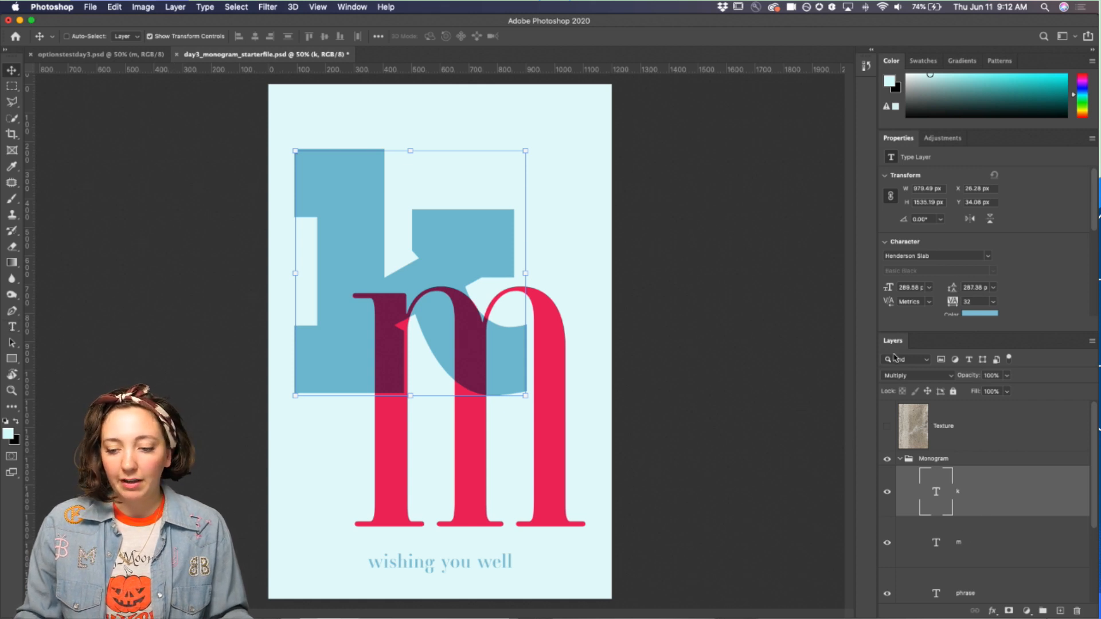
drag(981, 332, 979, 391)
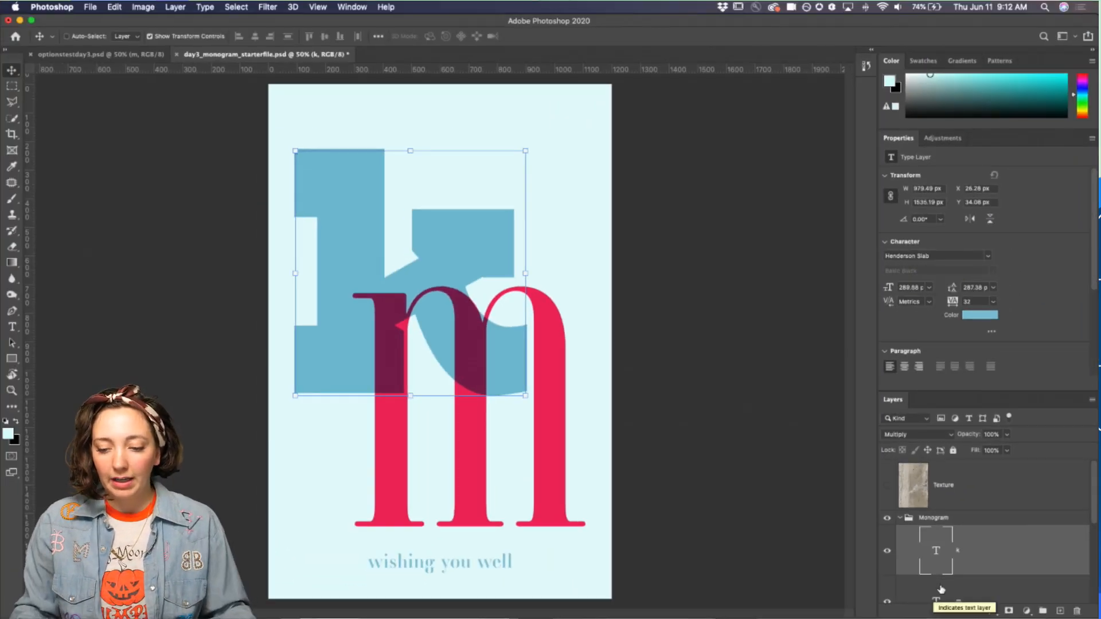
click(940, 588)
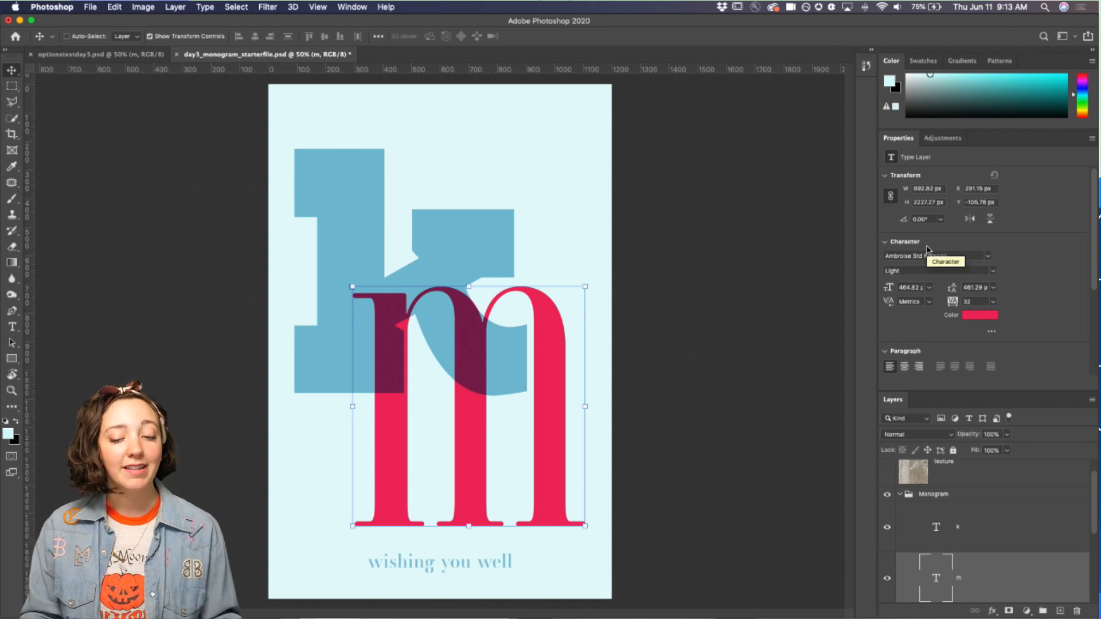
Step: Browse fonts for the m layer with the Adobe Fonts filter off and on, and preview the Acier BAT styles
click(987, 258)
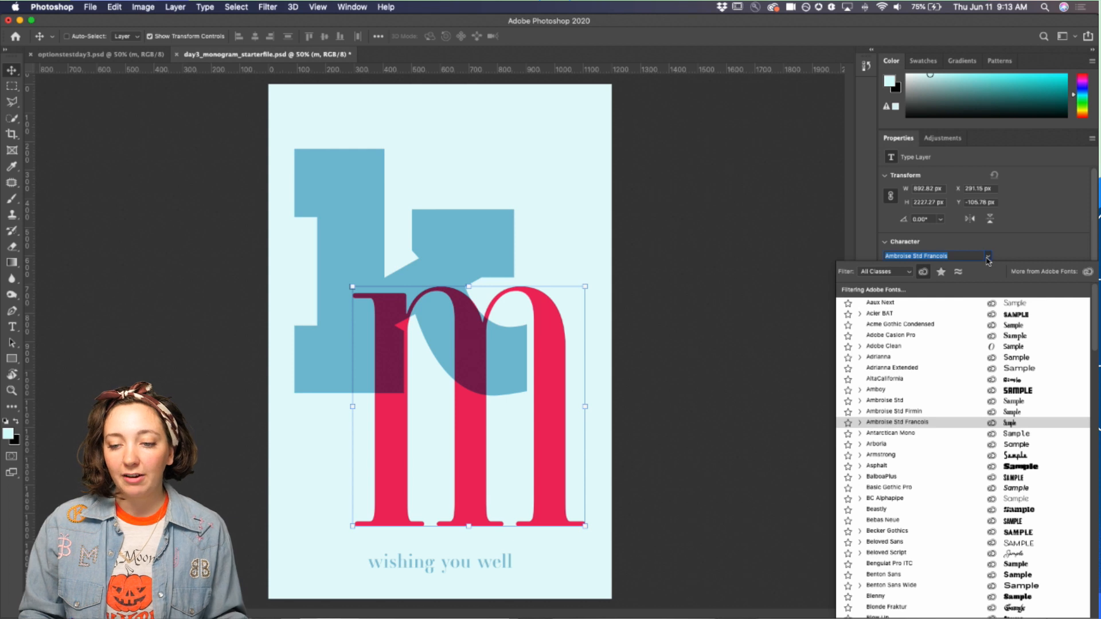
click(924, 272)
scroll(921, 342, down, 4)
scroll(920, 342, down, 3)
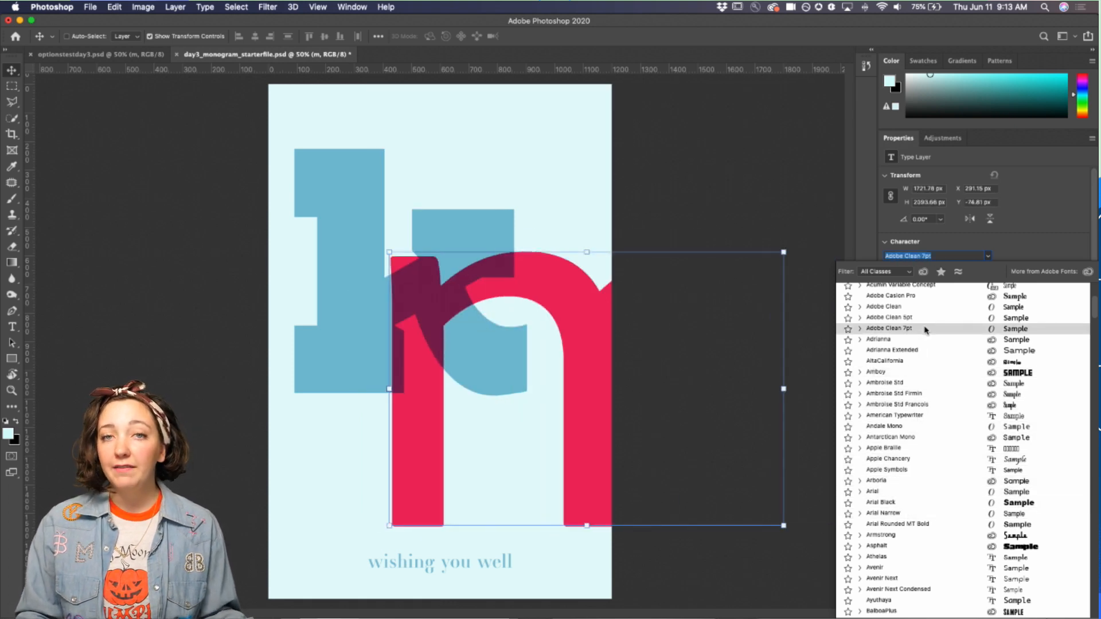
click(923, 274)
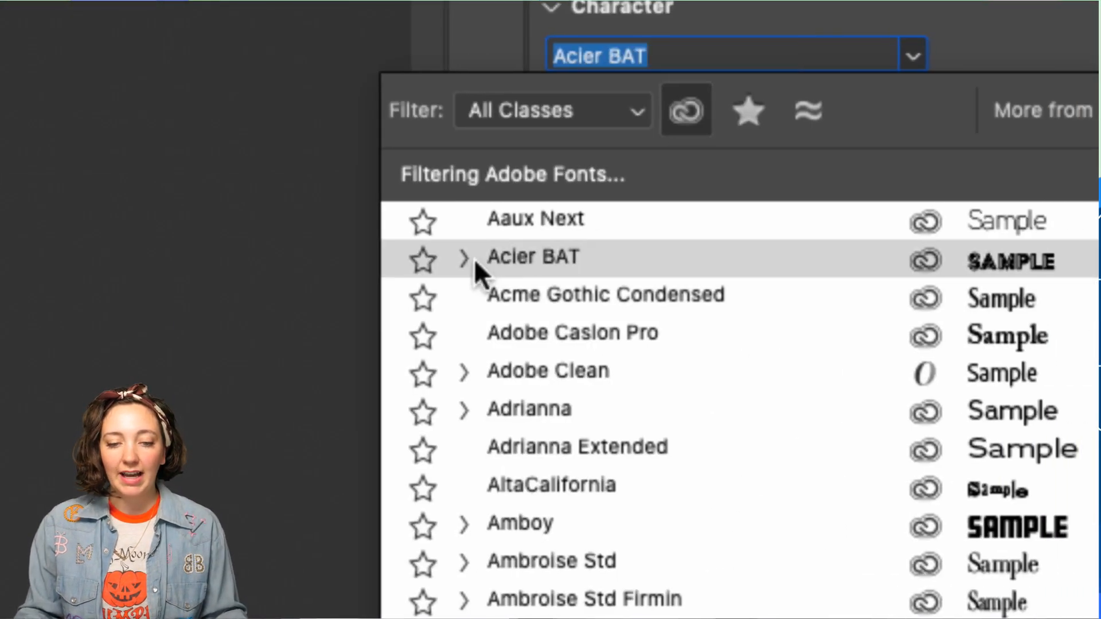
click(789, 257)
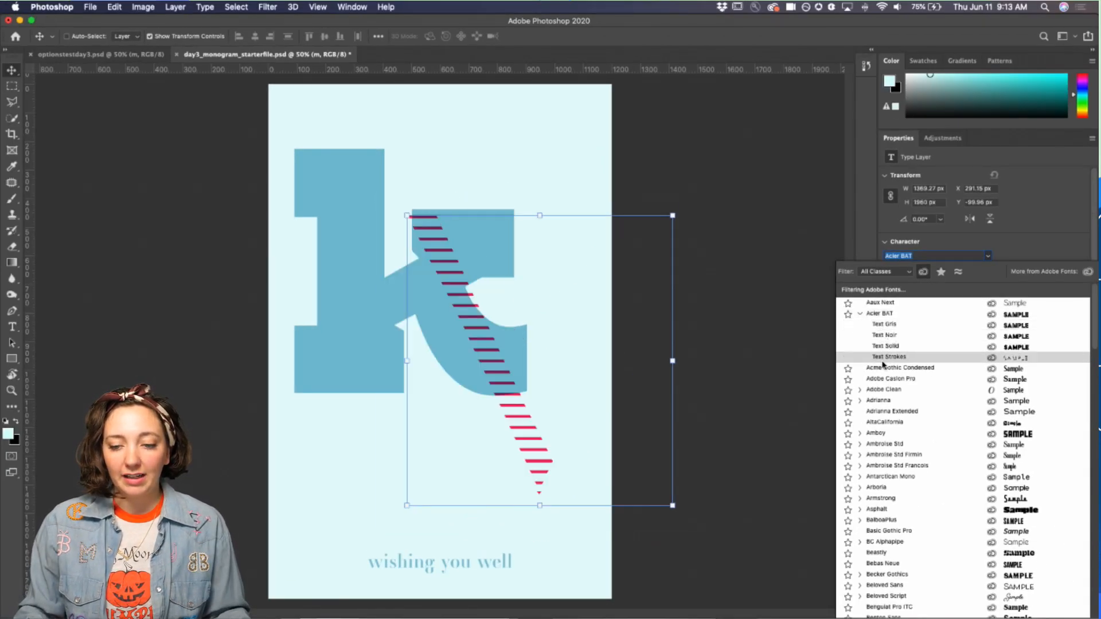
click(859, 314)
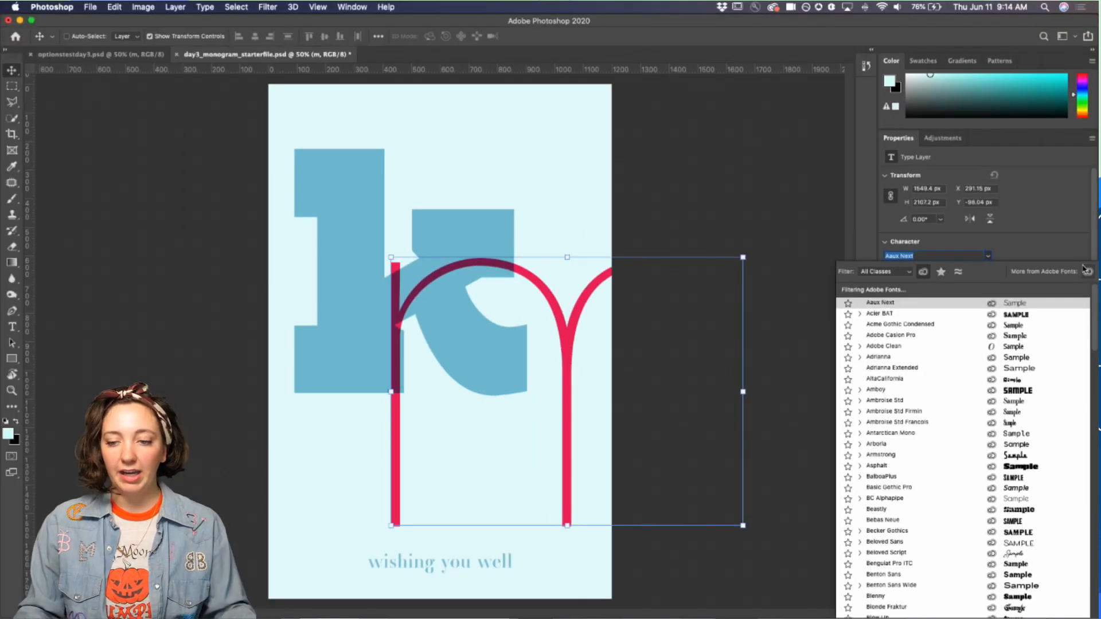
Step: Go to the Adobe Fonts website from the font list and look through the available font families and filters
click(1088, 274)
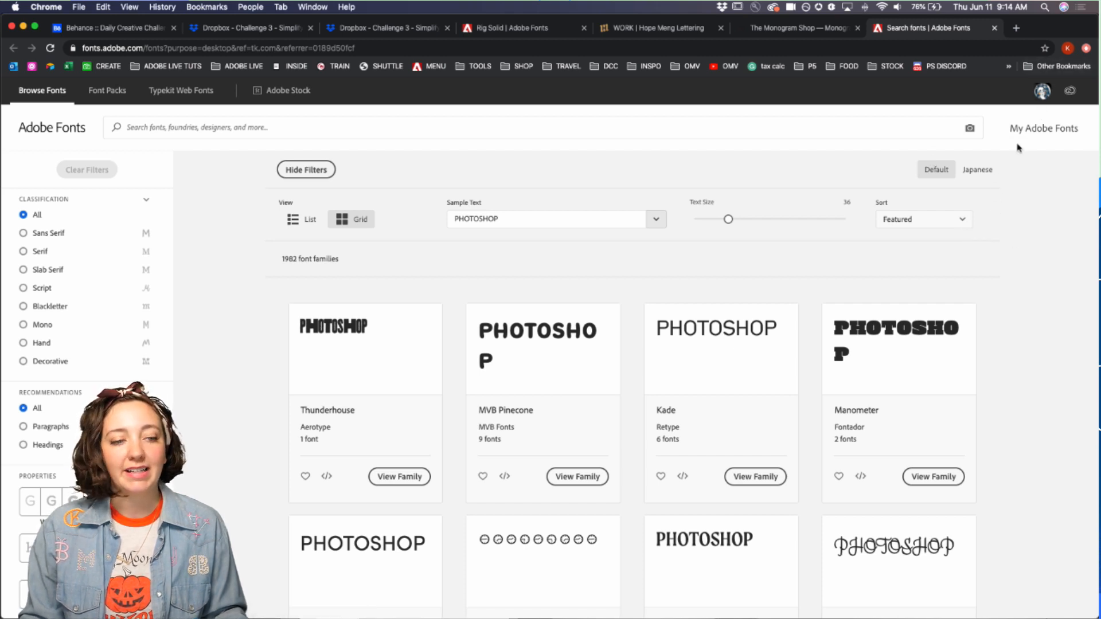
scroll(1028, 212, down, 2)
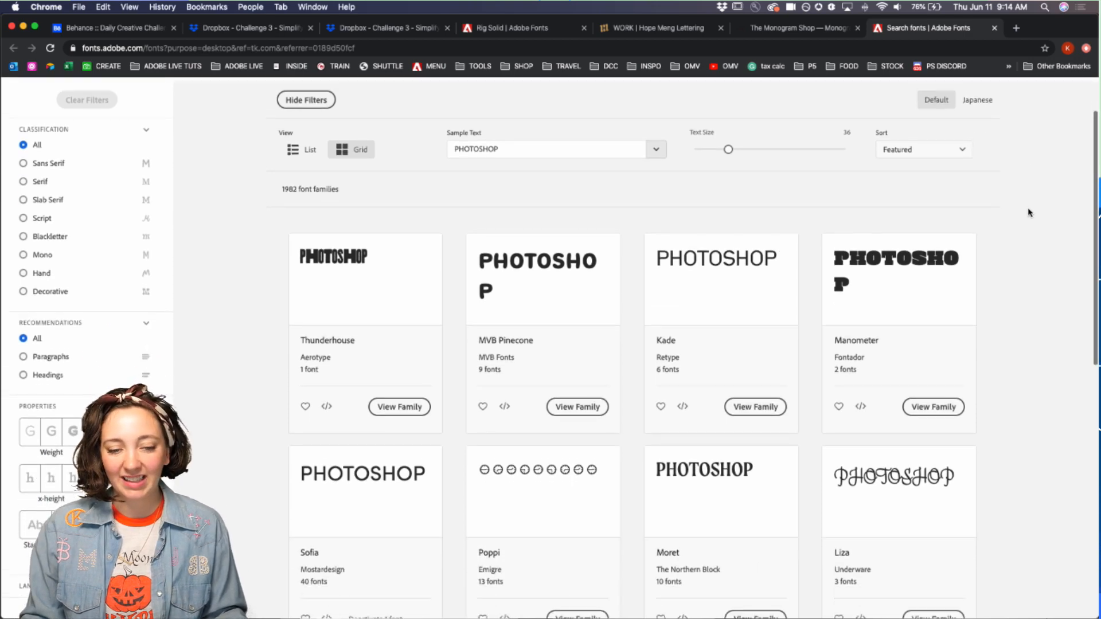
scroll(296, 264, down, 5)
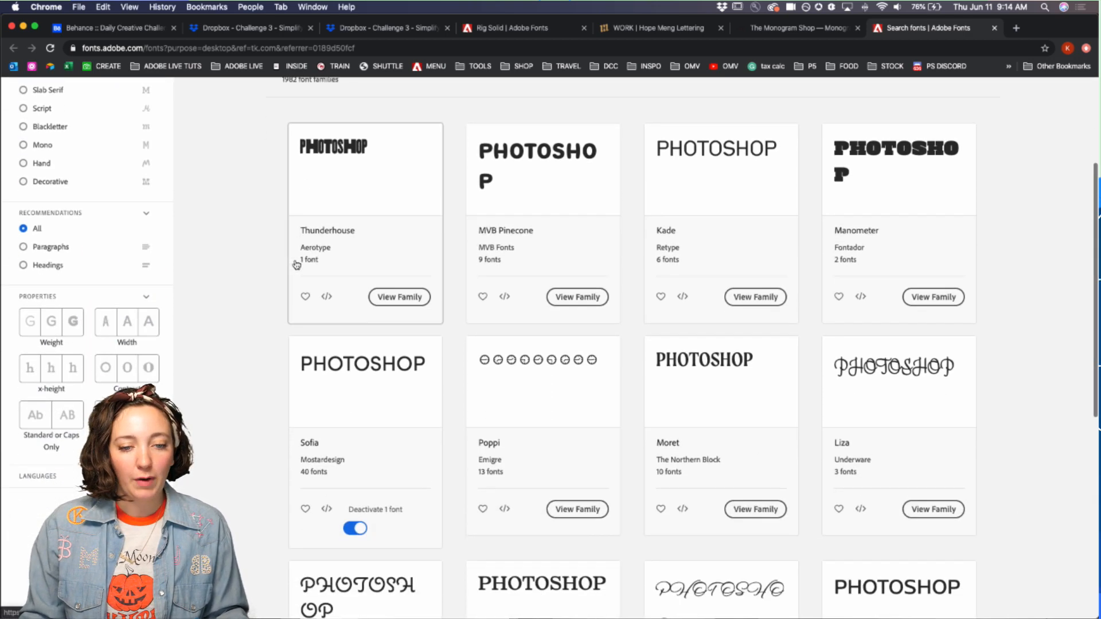
scroll(292, 262, up, 5)
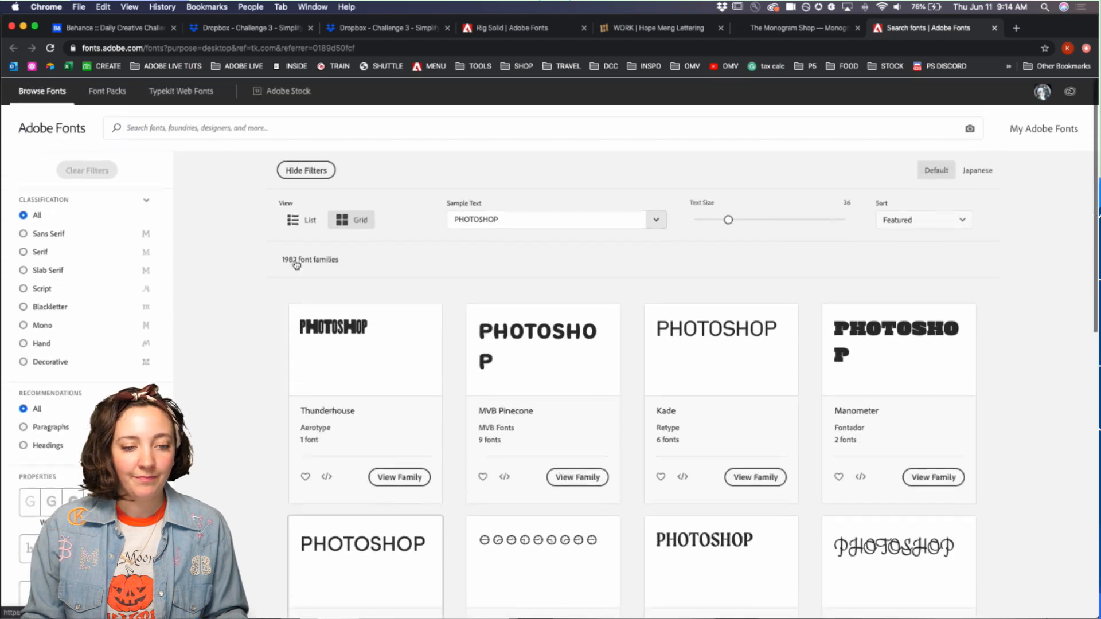
Step: Browse the Adobe font packs, open the Band Poster Font Pack and view the fonts it contains
click(101, 96)
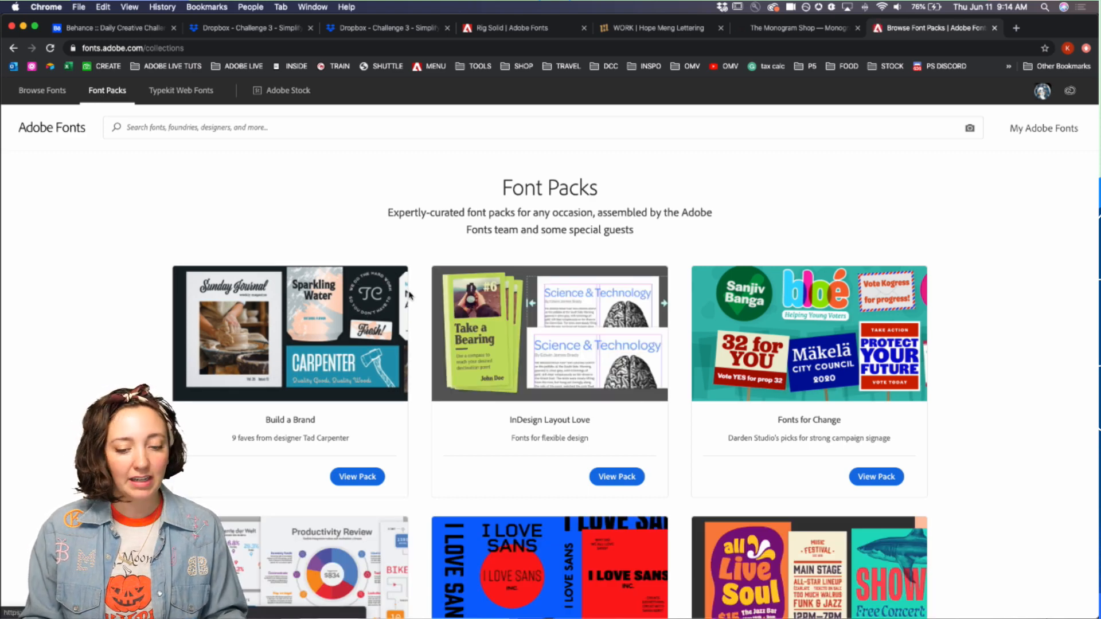
scroll(402, 292, down, 5)
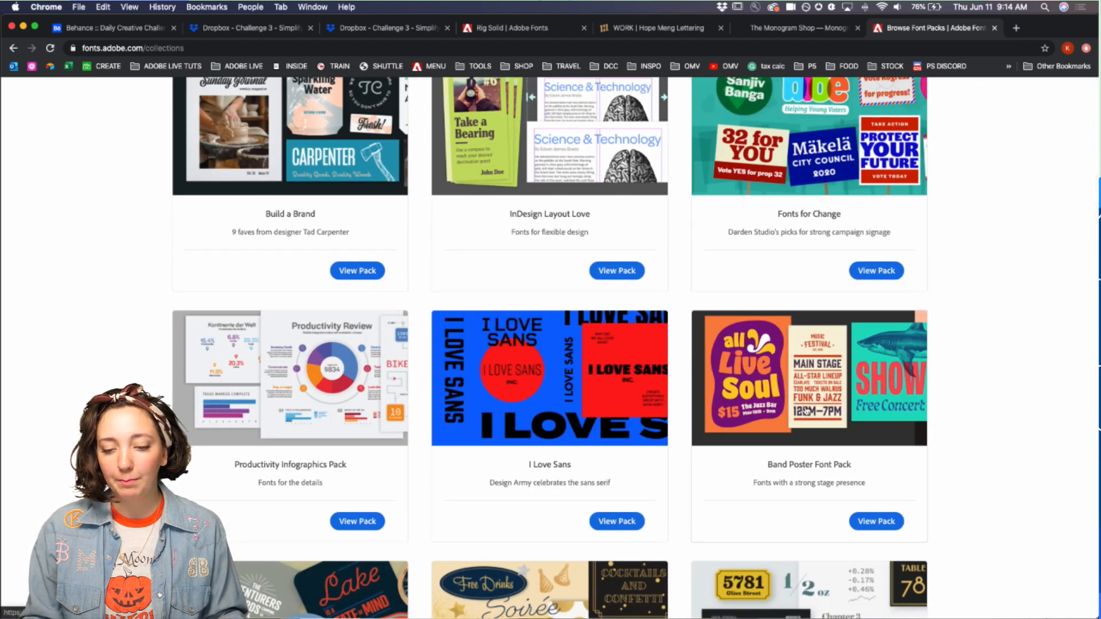
click(814, 392)
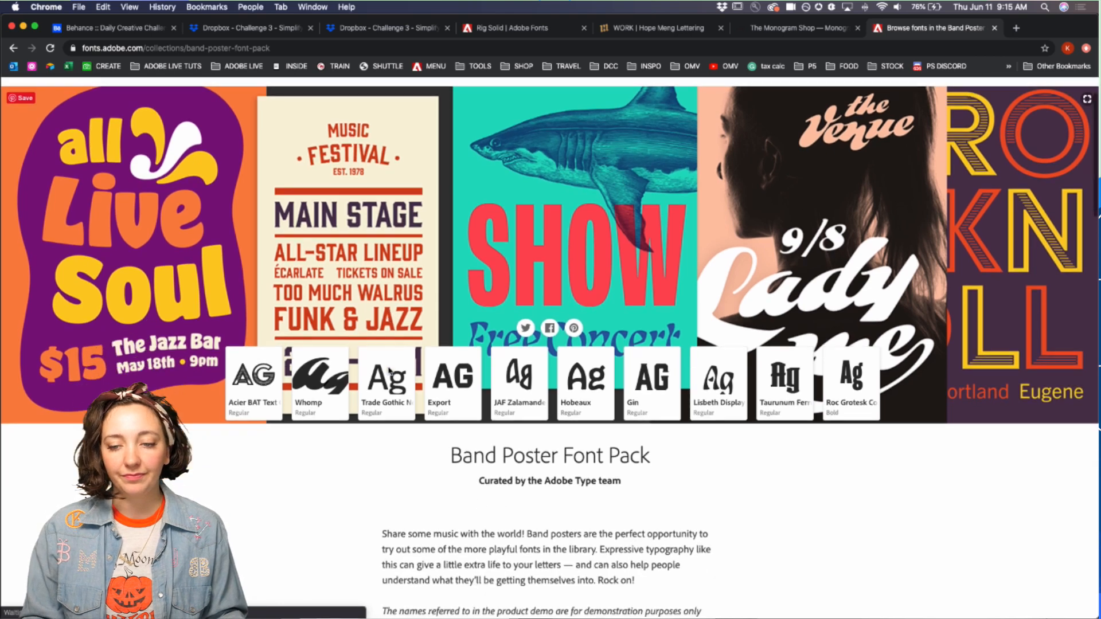
scroll(389, 367, down, 7)
scroll(389, 367, down, 3)
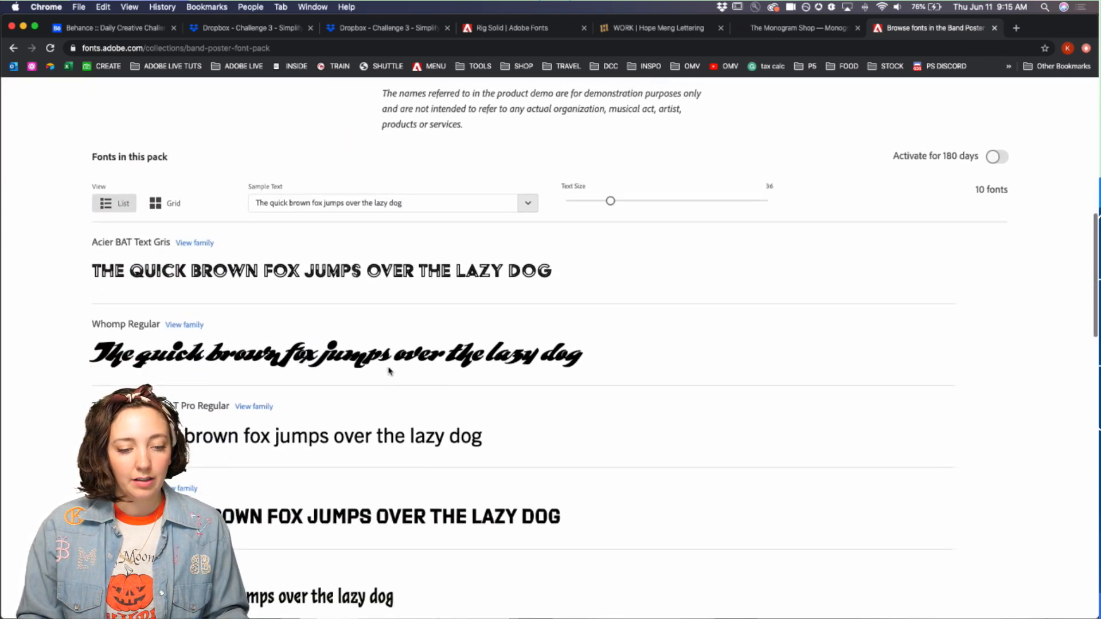
Step: Open the Whomp font family, deactivate its font and activate it again
click(188, 325)
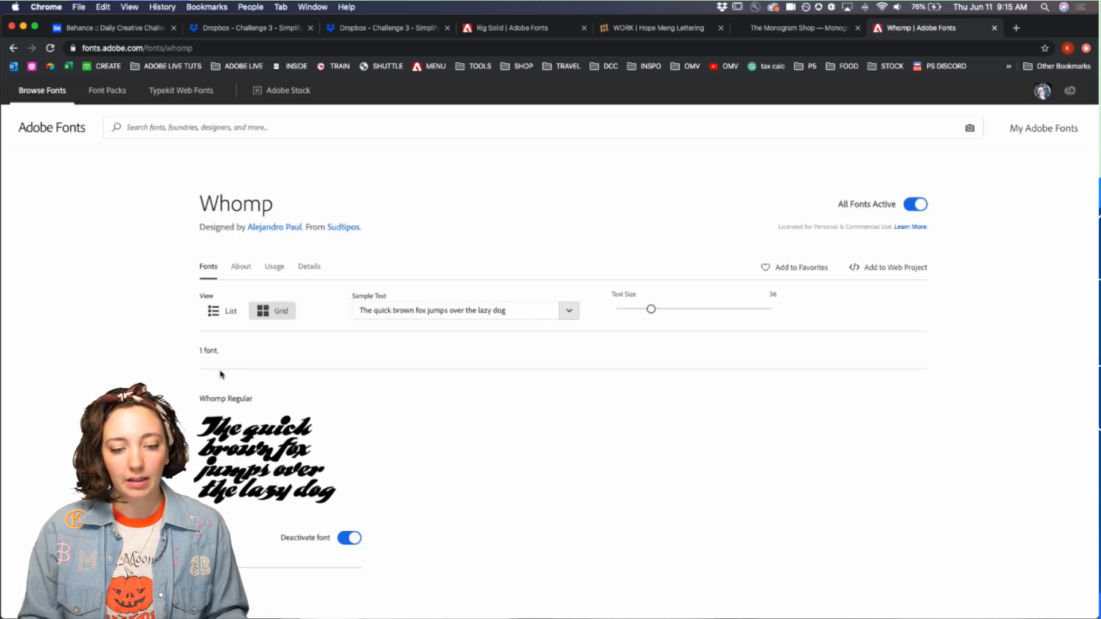
scroll(221, 374, down, 2)
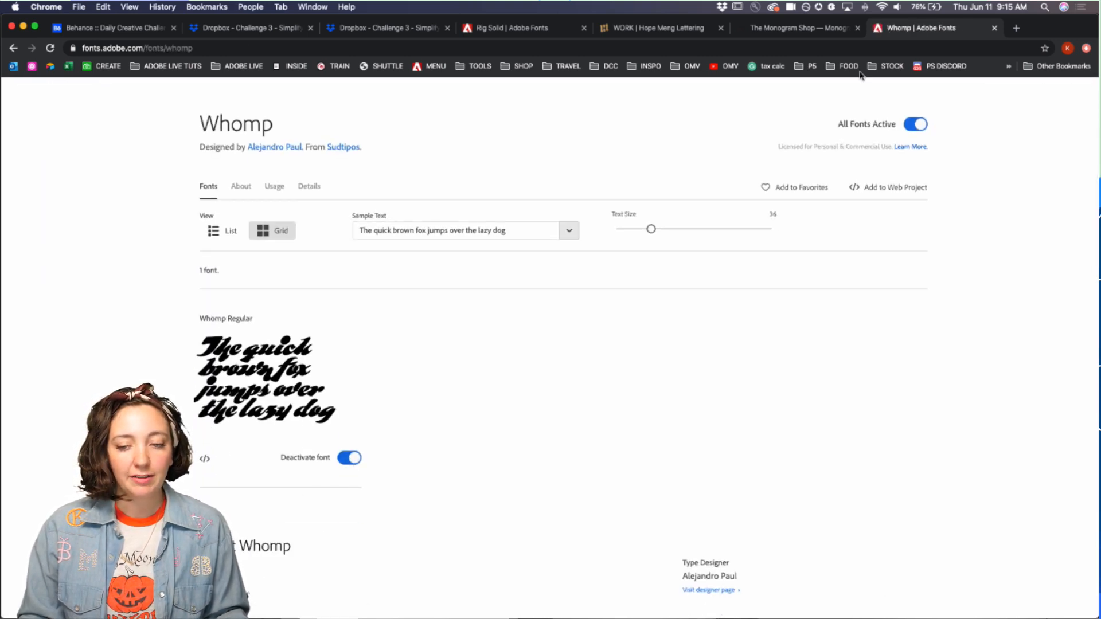
click(354, 458)
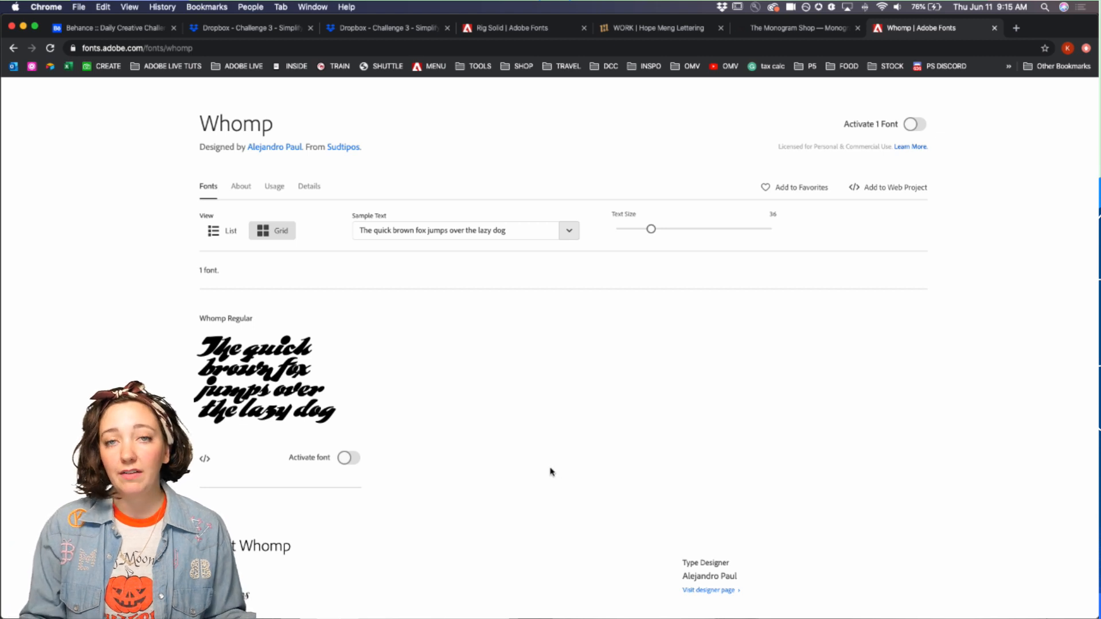
click(348, 458)
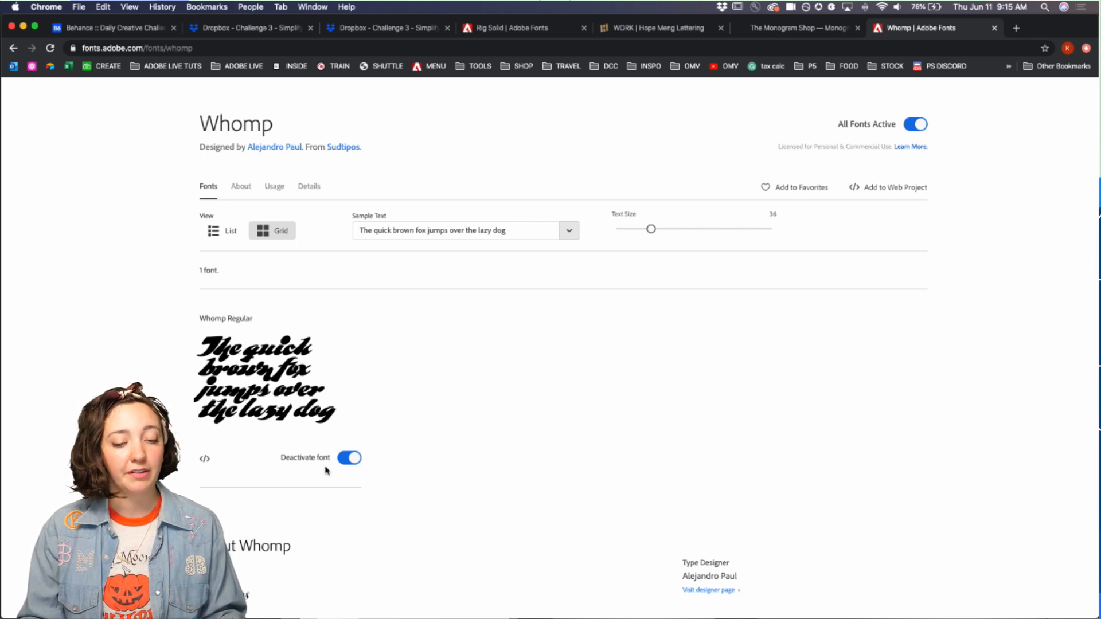
scroll(310, 442, up, 1)
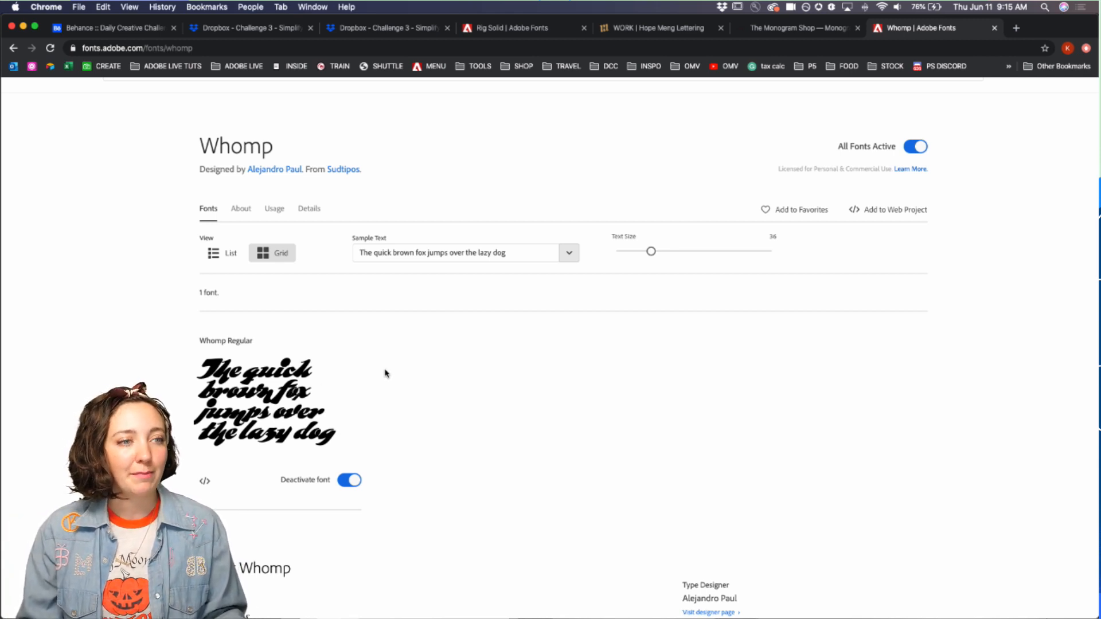
scroll(362, 295, up, 2)
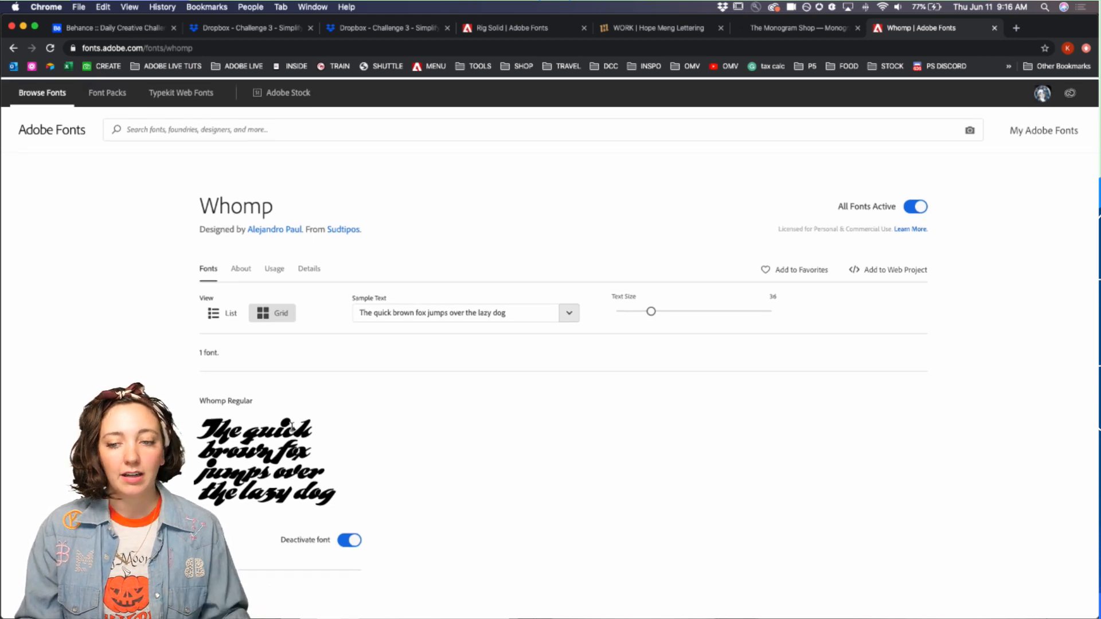
Step: Revisit the font packs overview and return to browsing all Adobe font families
click(115, 97)
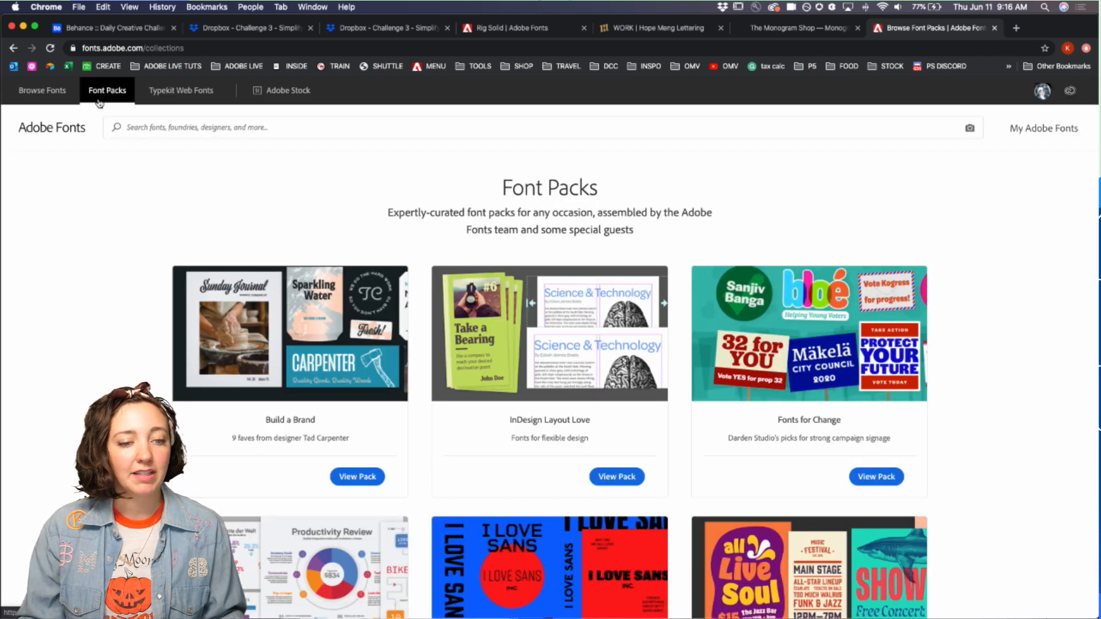
click(42, 91)
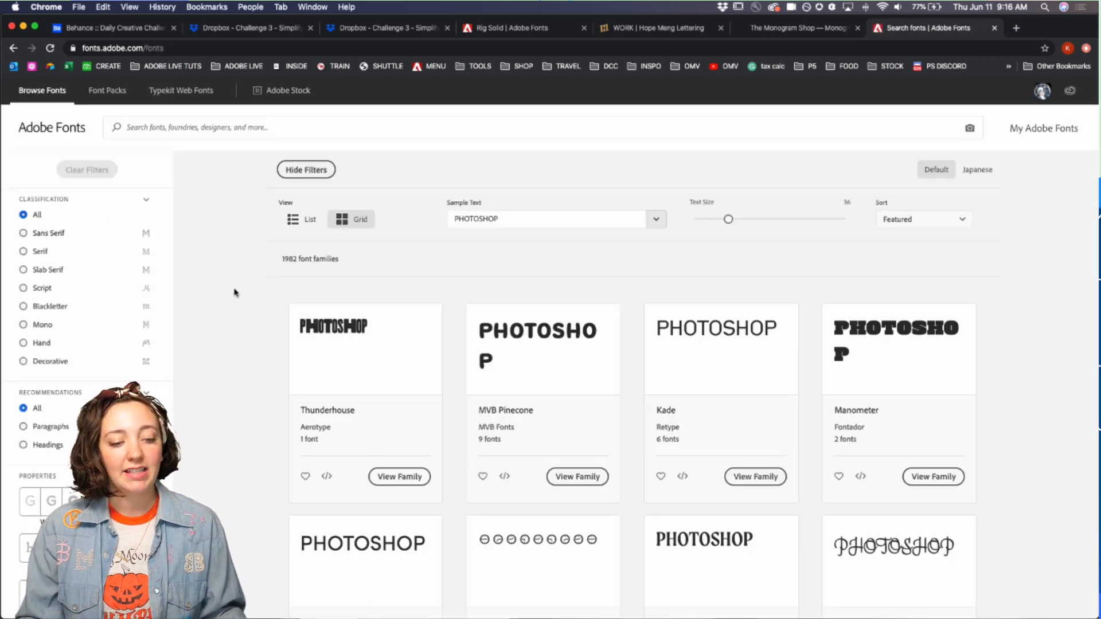
scroll(234, 293, down, 3)
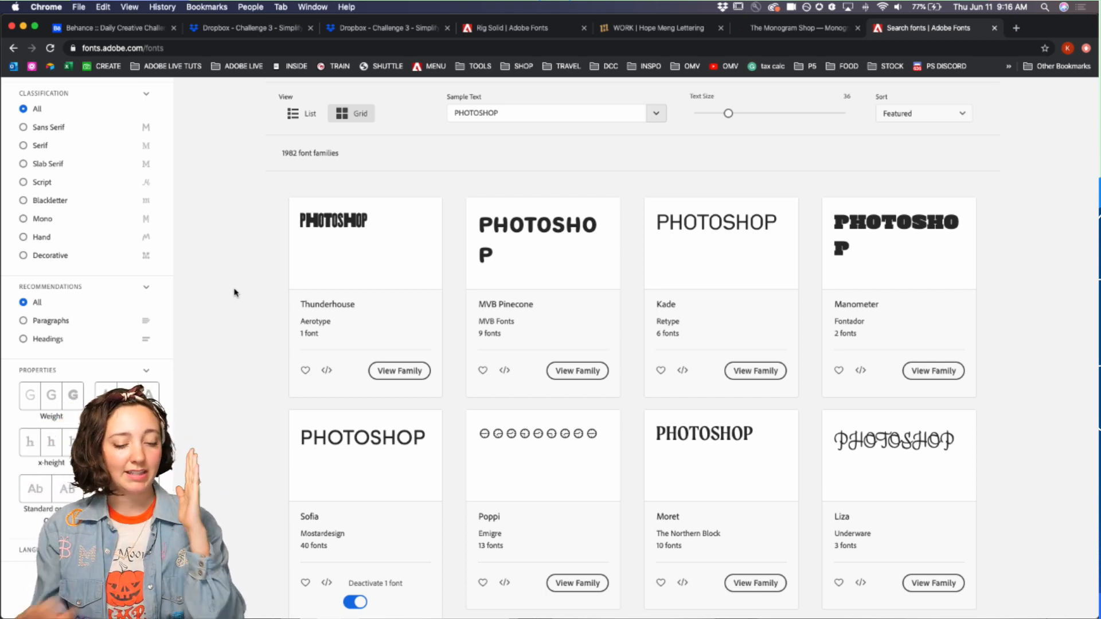
Step: Switch to Photoshop to view the monogram and return to the Adobe Fonts page in Chrome
click(346, 590)
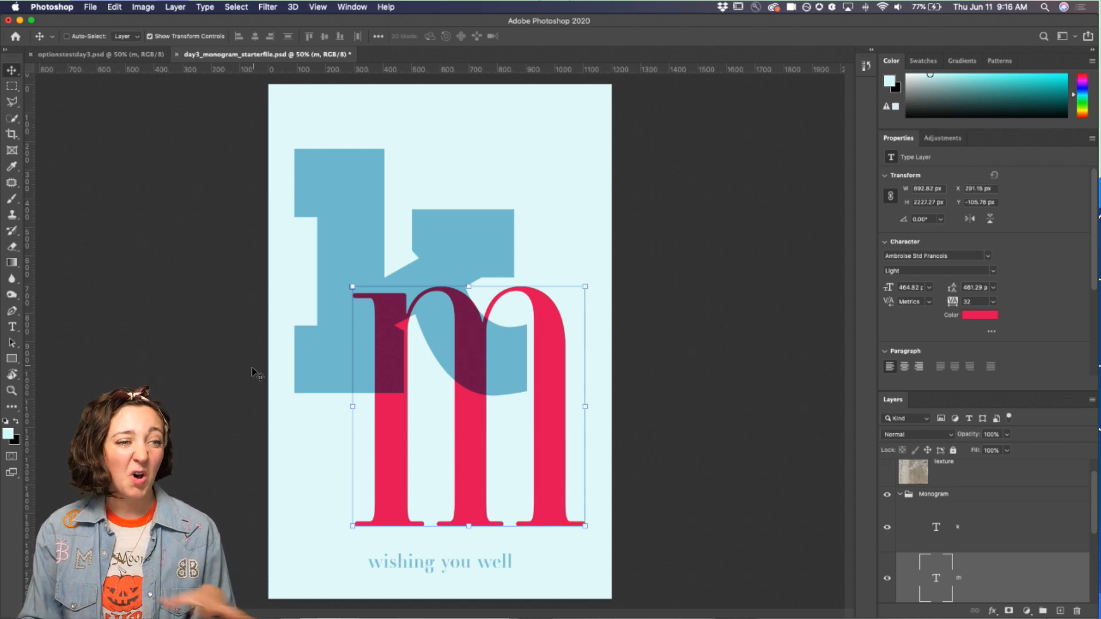
mouse_move(240, 618)
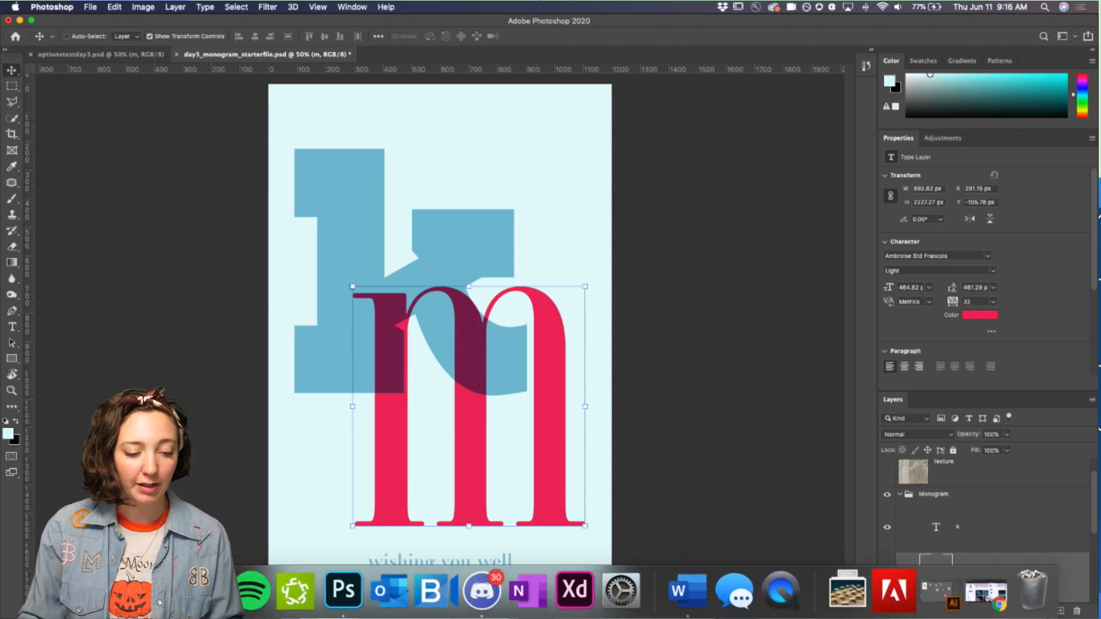
click(205, 592)
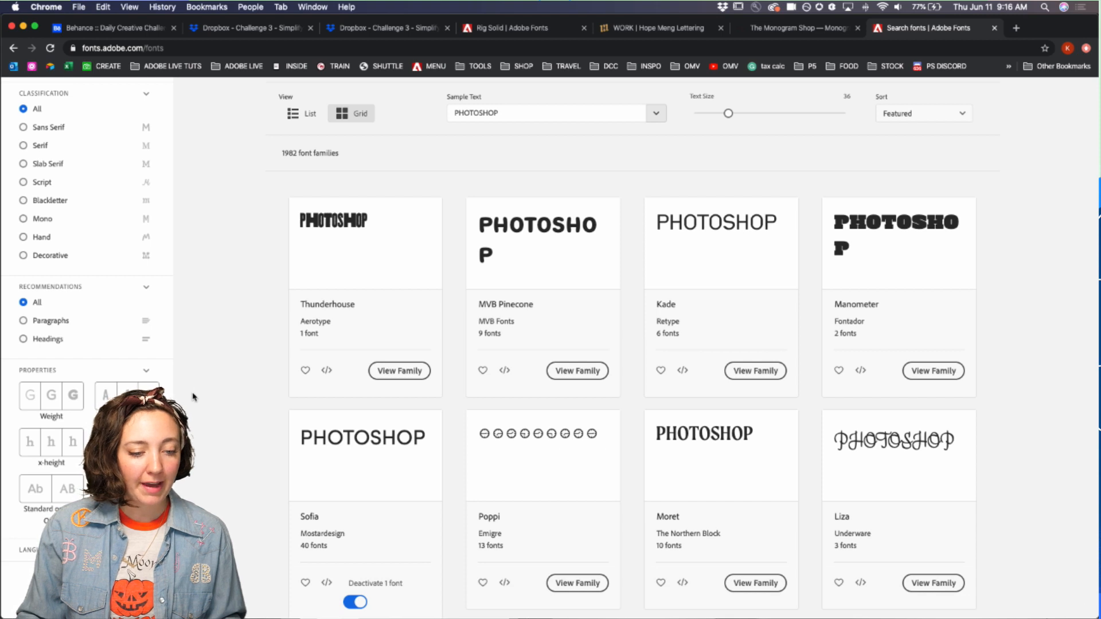
Step: Filter the font families by the narrowest width property and look through the matching fonts
scroll(189, 398, down, 1)
click(127, 366)
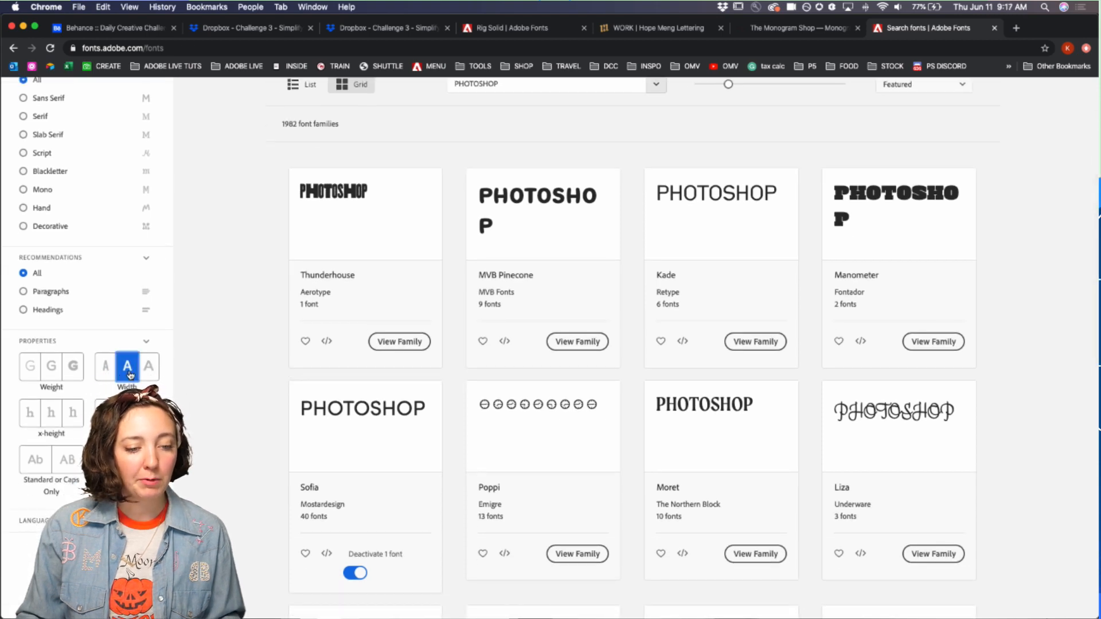
click(111, 374)
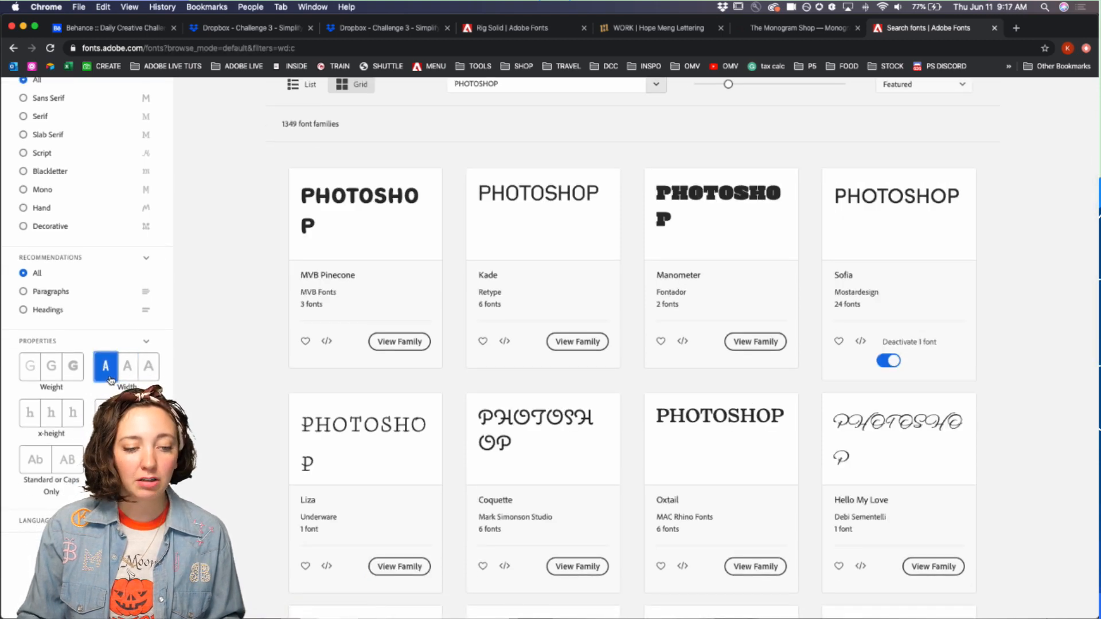
click(72, 412)
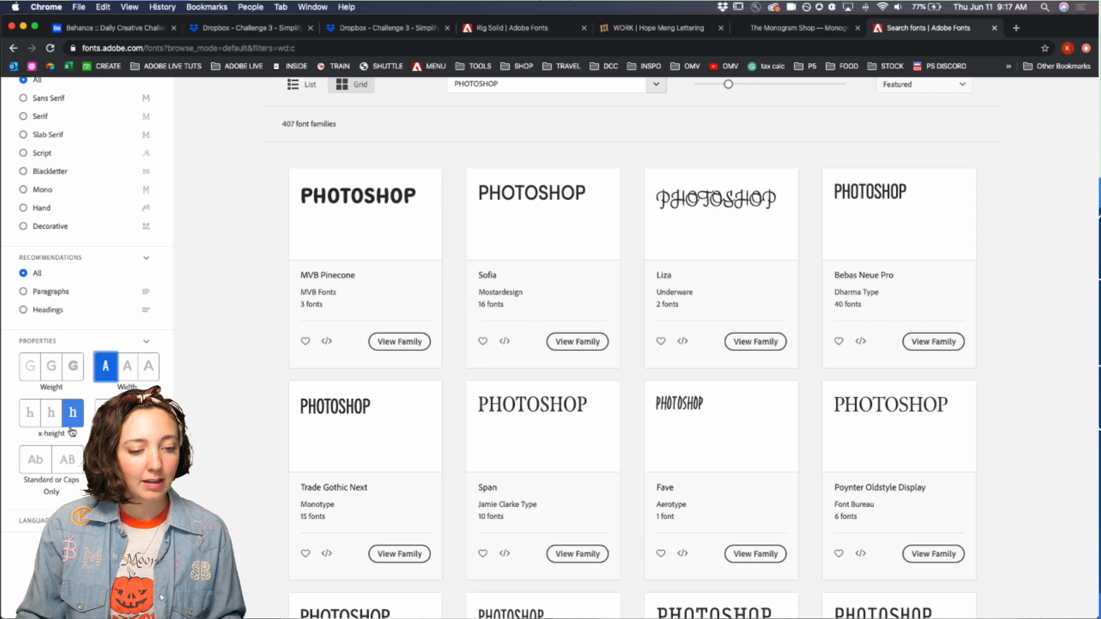
scroll(72, 431, down, 1)
scroll(71, 432, down, 1)
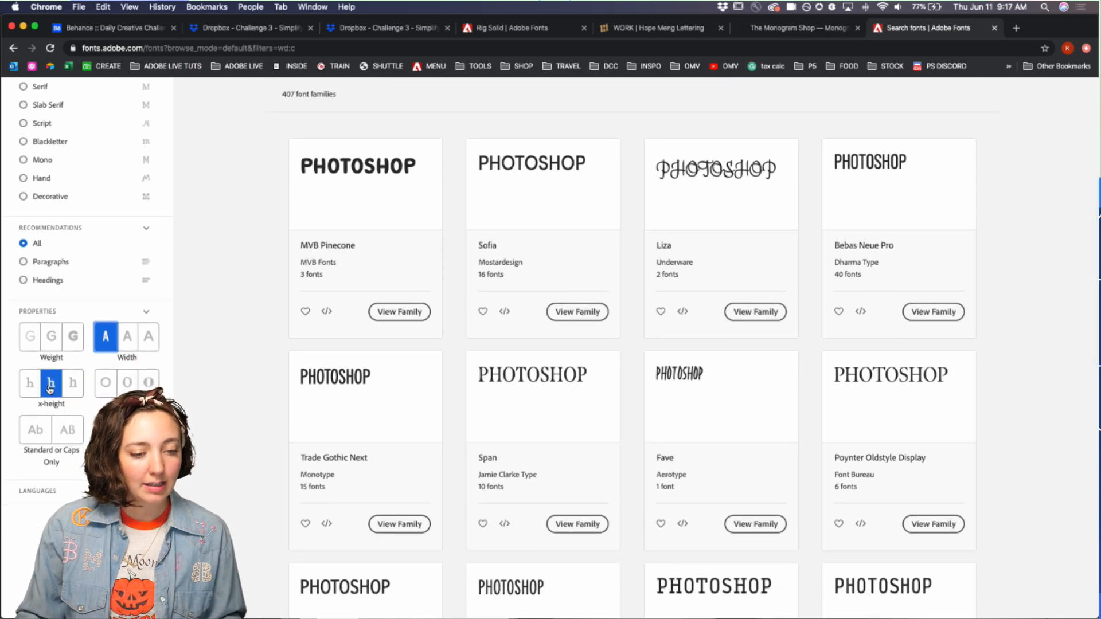
scroll(50, 358, down, 3)
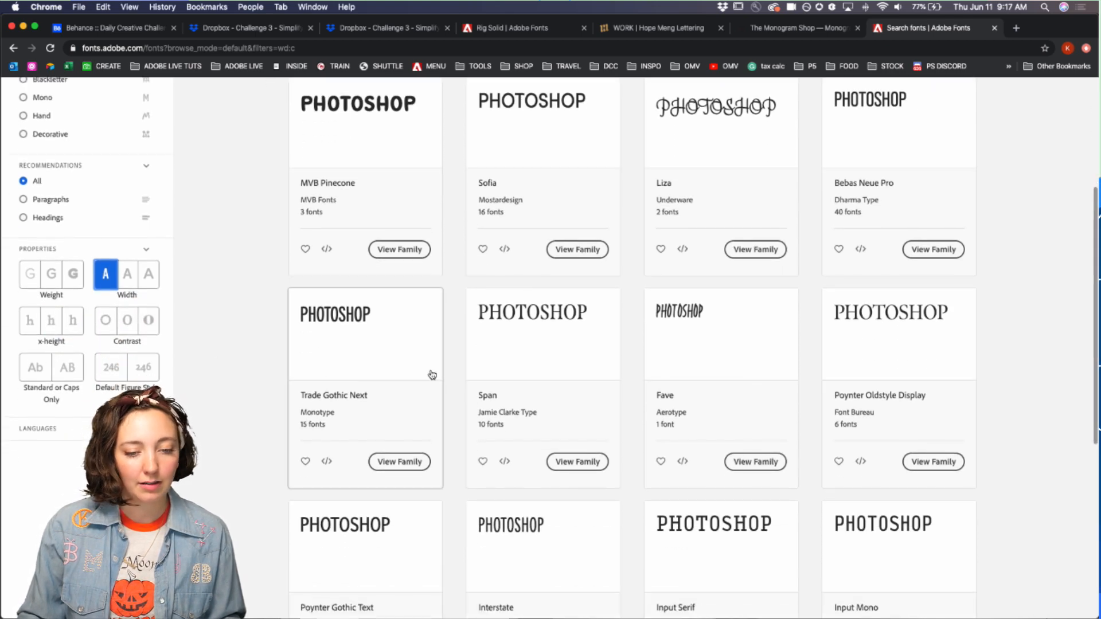
Step: Replace the font preview's sample text with "km KM" and look through how the listed fonts render it
scroll(513, 354, up, 10)
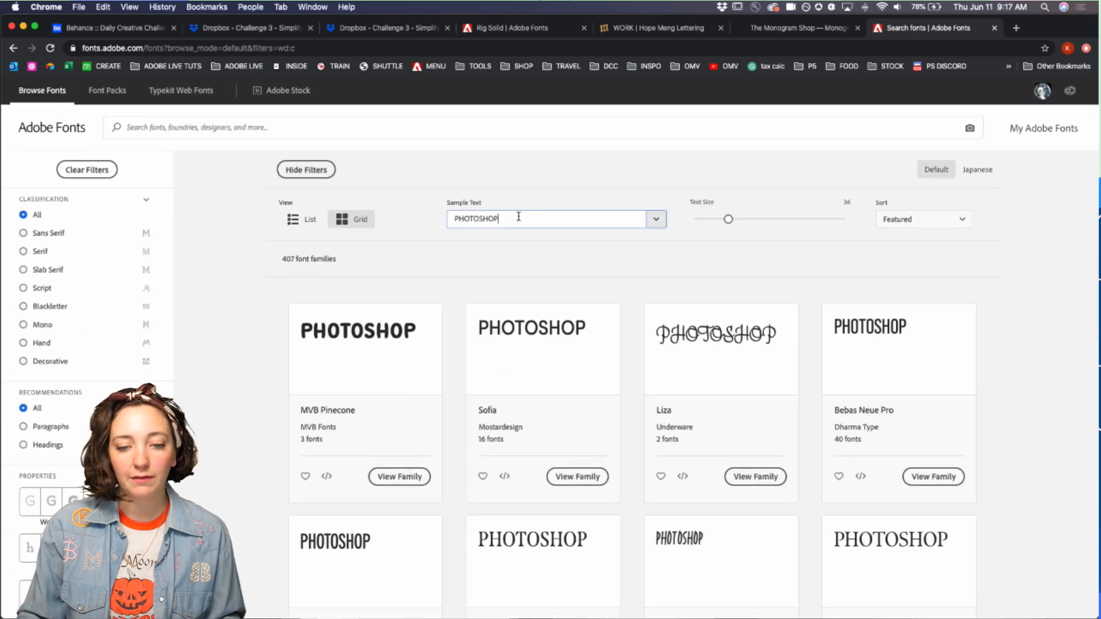
drag(516, 219, 399, 218)
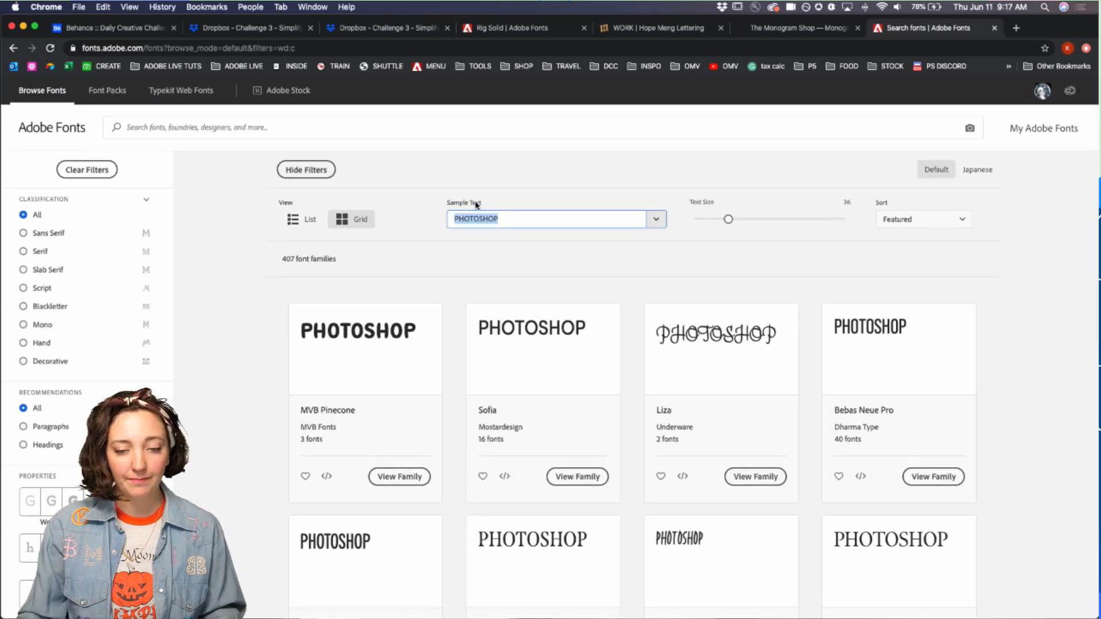
text(km KM)
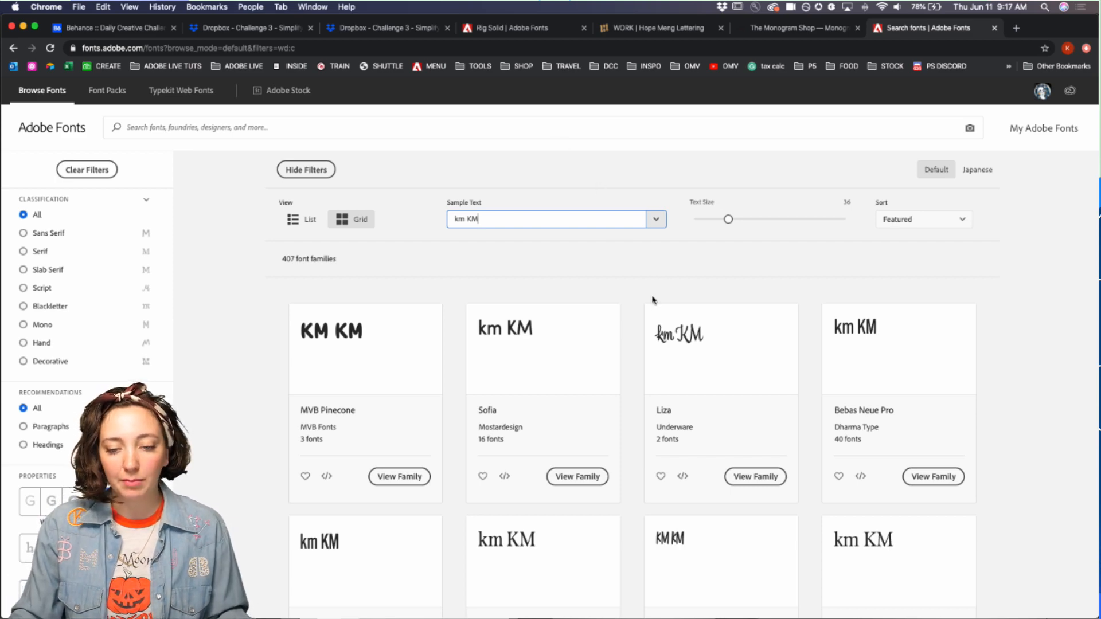
scroll(656, 301, down, 1)
scroll(678, 297, down, 5)
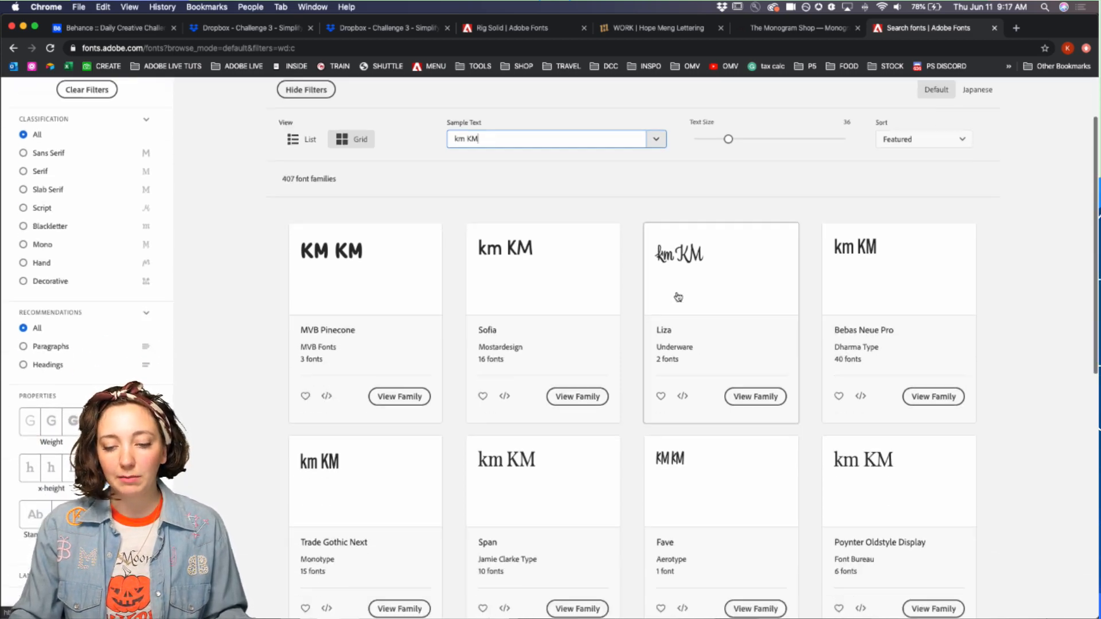
scroll(679, 297, down, 4)
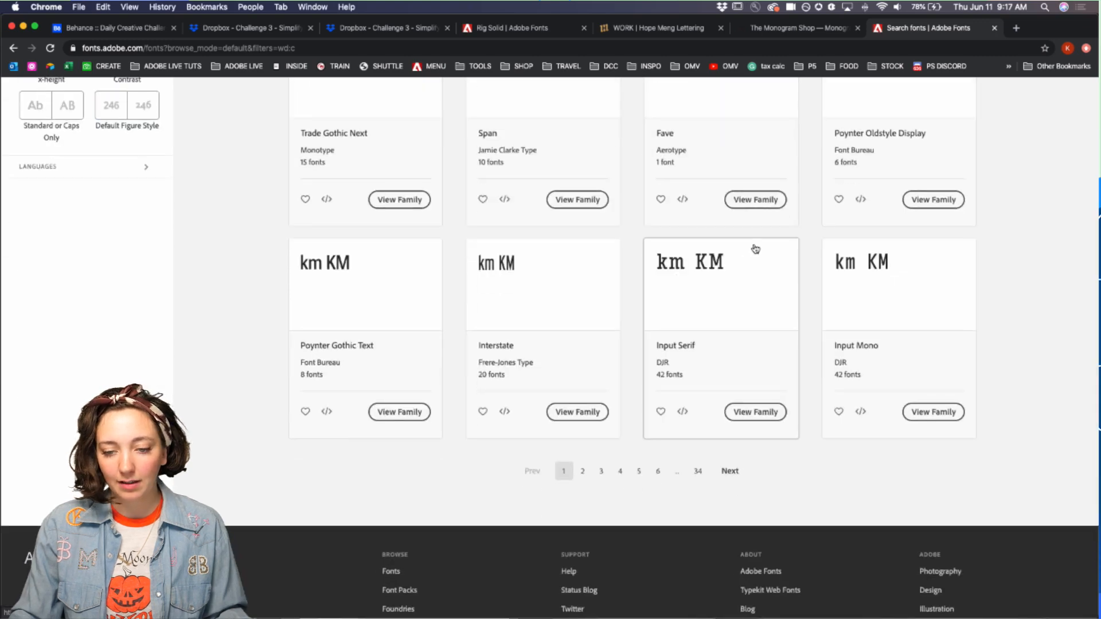
Step: Open the Liza font family and activate the Liza Text Pro Regular font
scroll(597, 261, up, 1)
scroll(597, 261, up, 5)
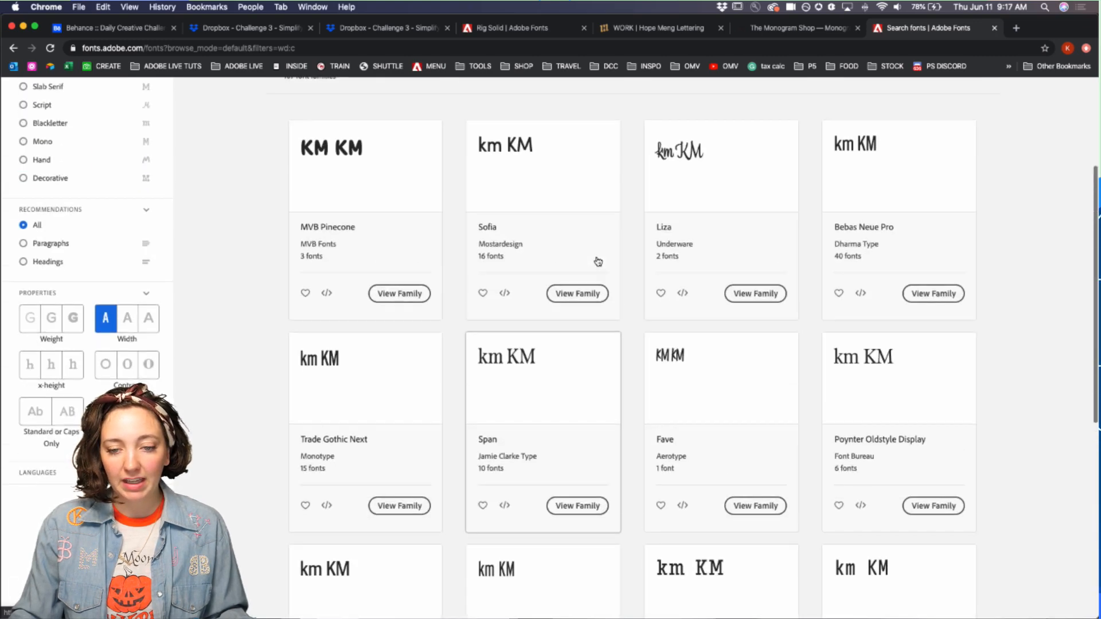
click(752, 295)
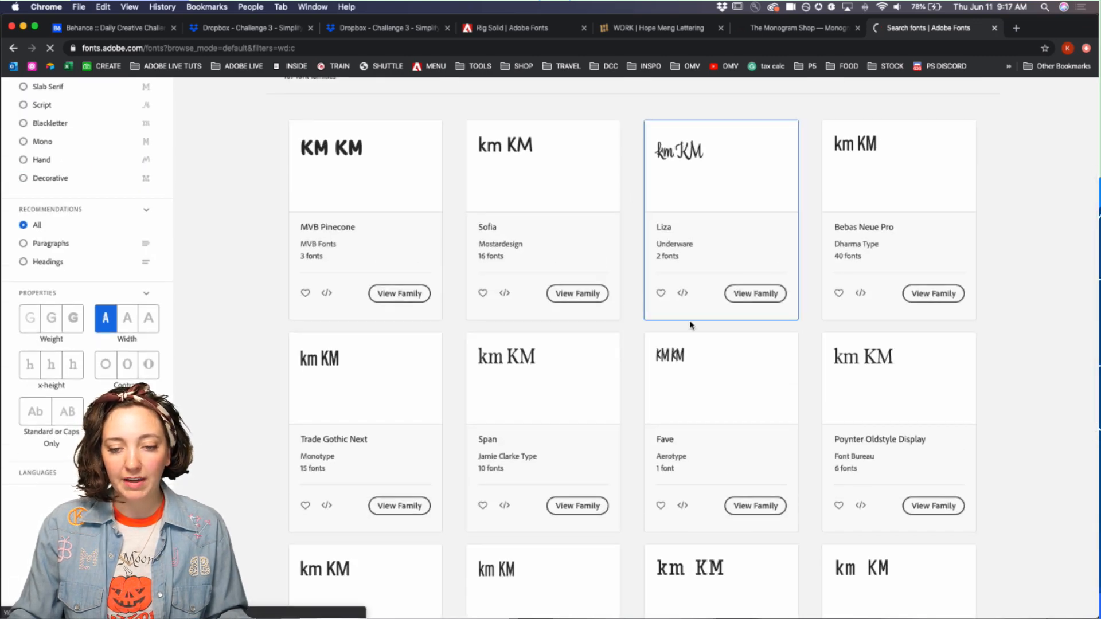
scroll(367, 344, down, 2)
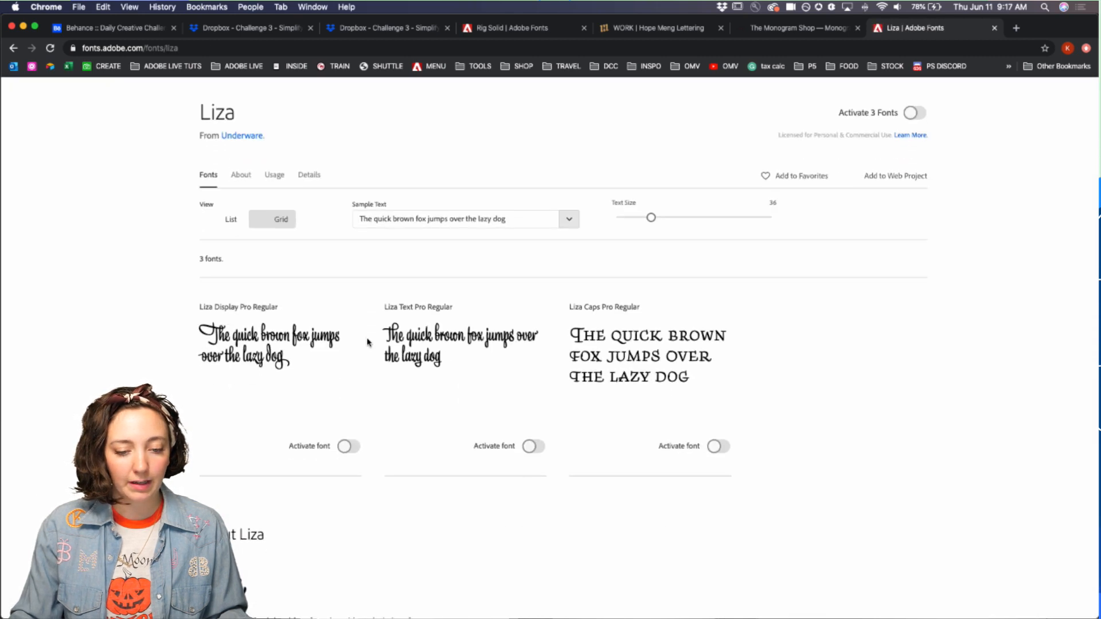
click(537, 445)
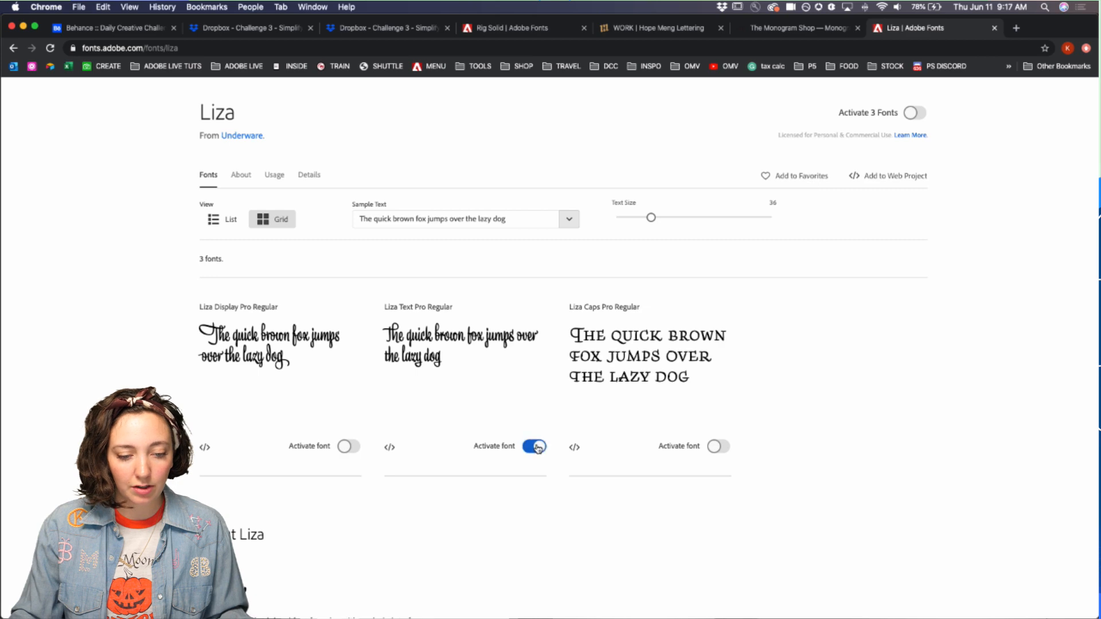
scroll(536, 447, down, 3)
scroll(537, 447, up, 3)
scroll(536, 447, up, 2)
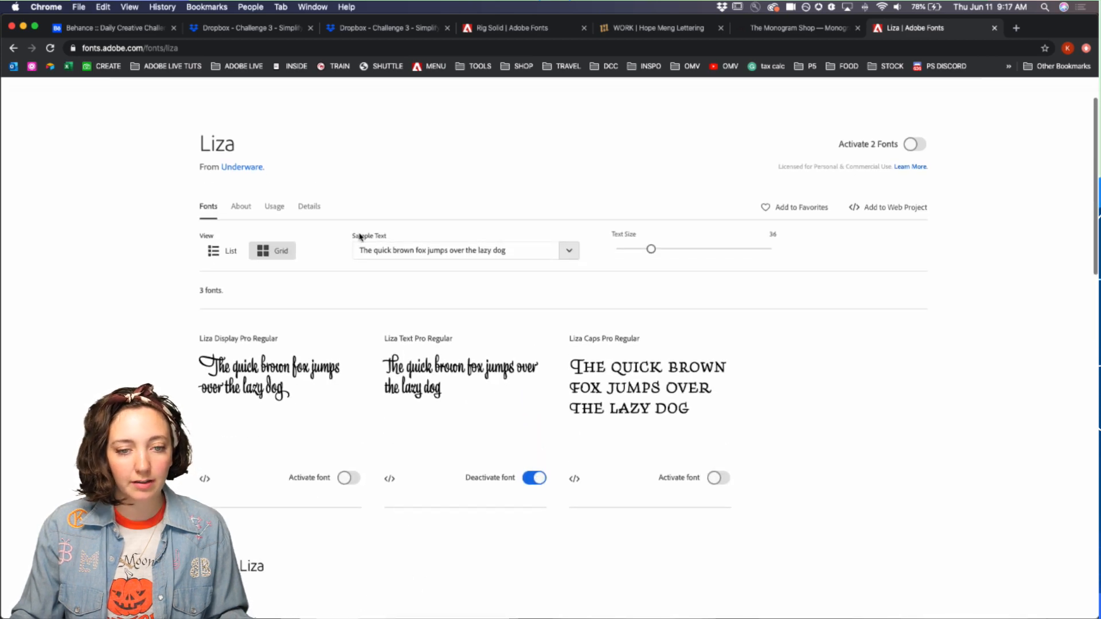
scroll(361, 237, up, 2)
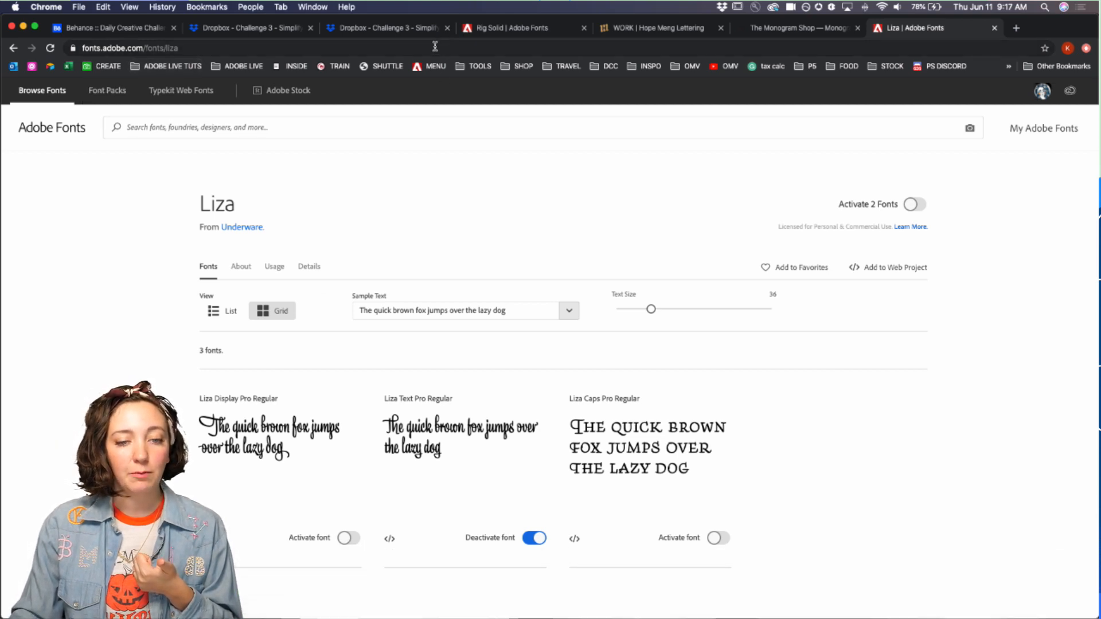
Step: Revisit the Rig Solid family page and examine its font styles and which of them are activated
click(498, 28)
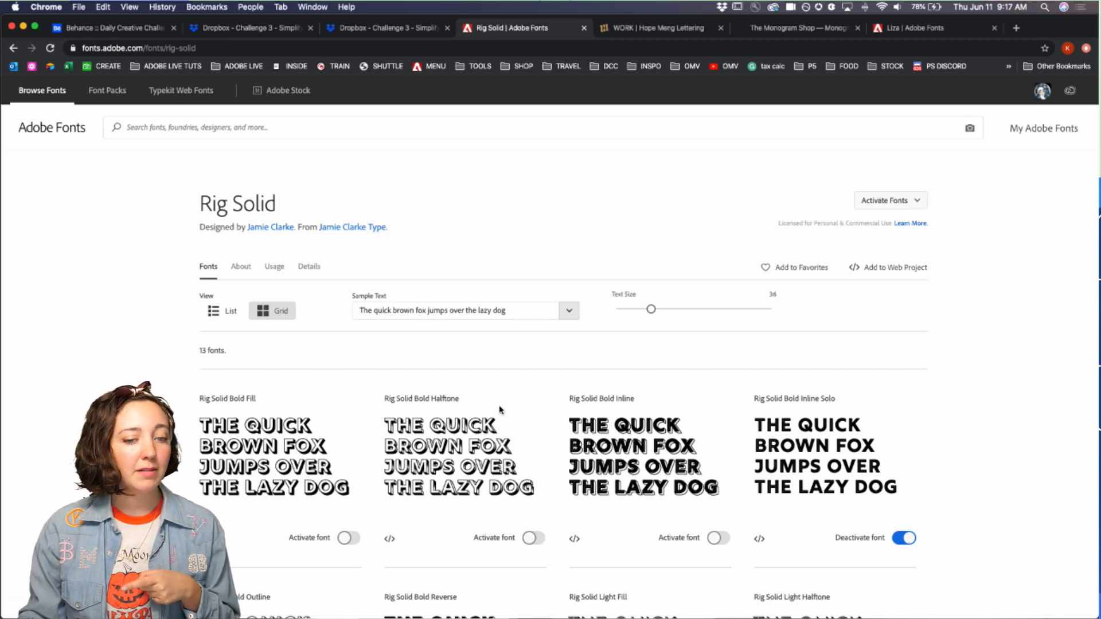
scroll(550, 344, down, 3)
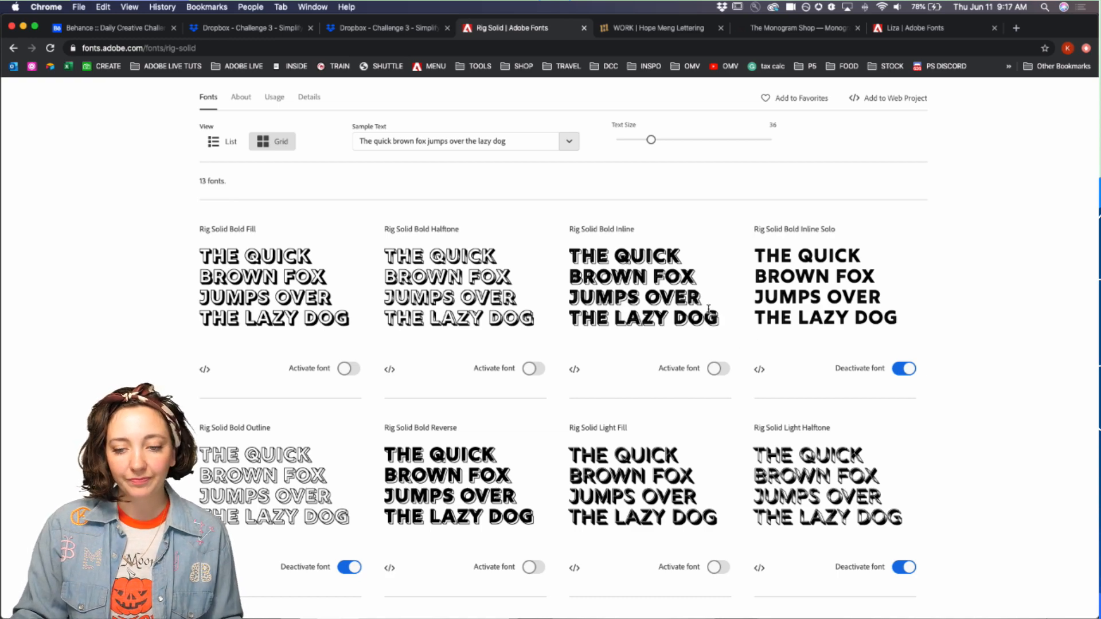
scroll(710, 304, down, 1)
scroll(775, 256, up, 3)
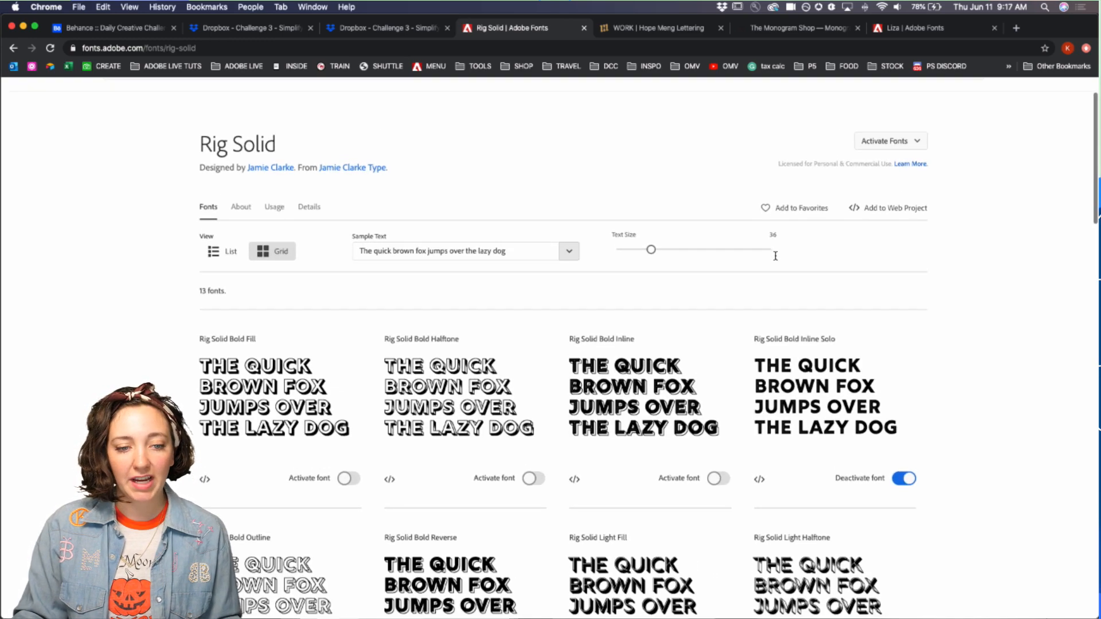
scroll(775, 256, down, 3)
scroll(384, 446, down, 9)
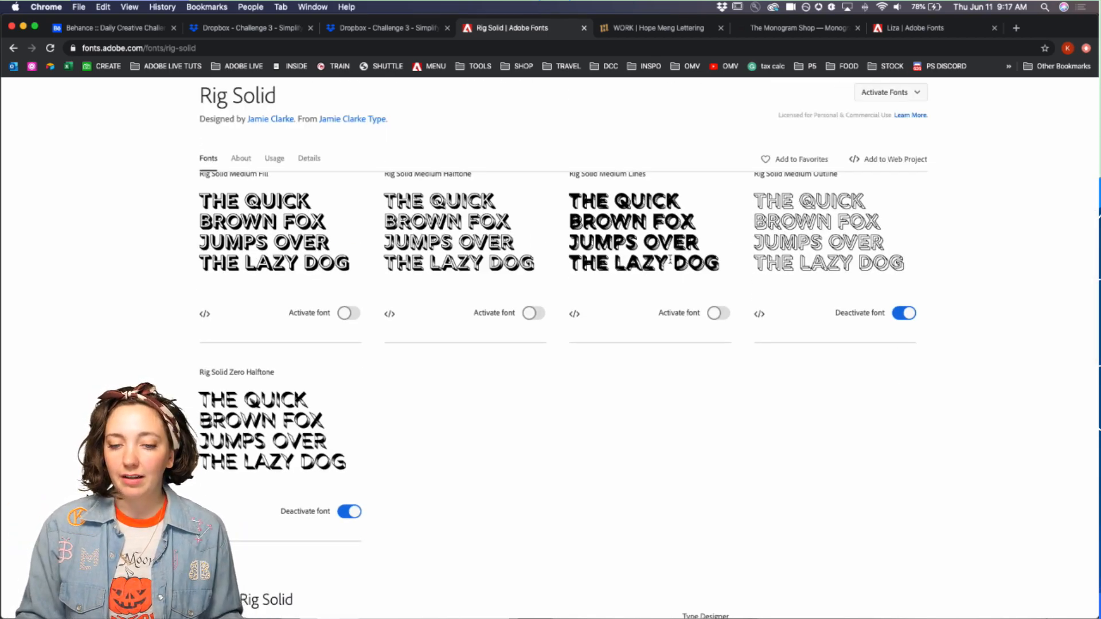
scroll(669, 259, up, 4)
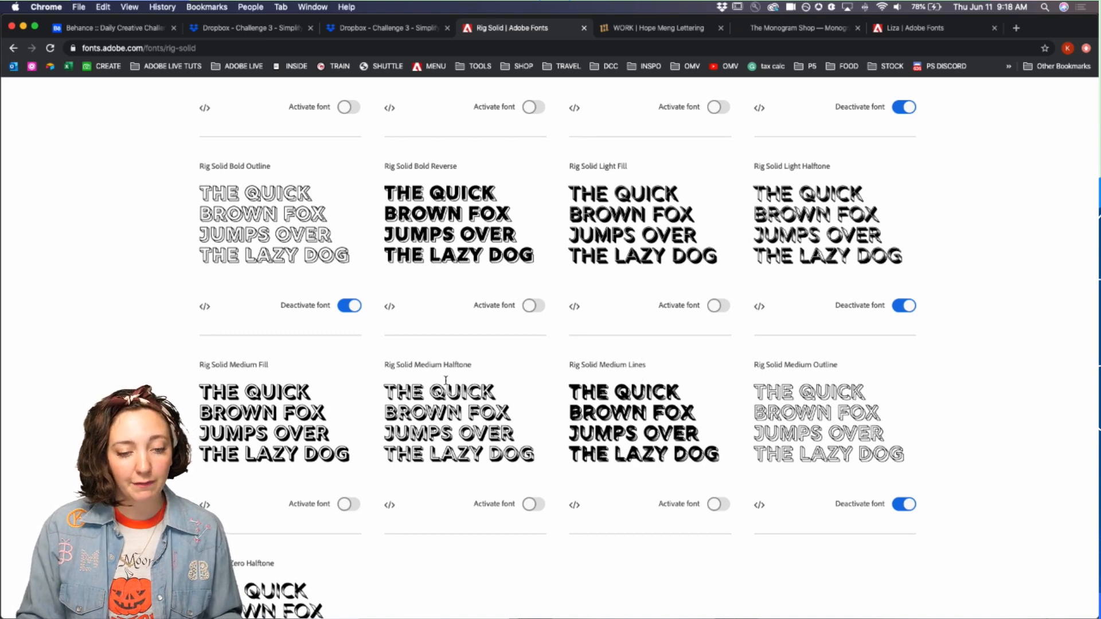
scroll(492, 404, down, 5)
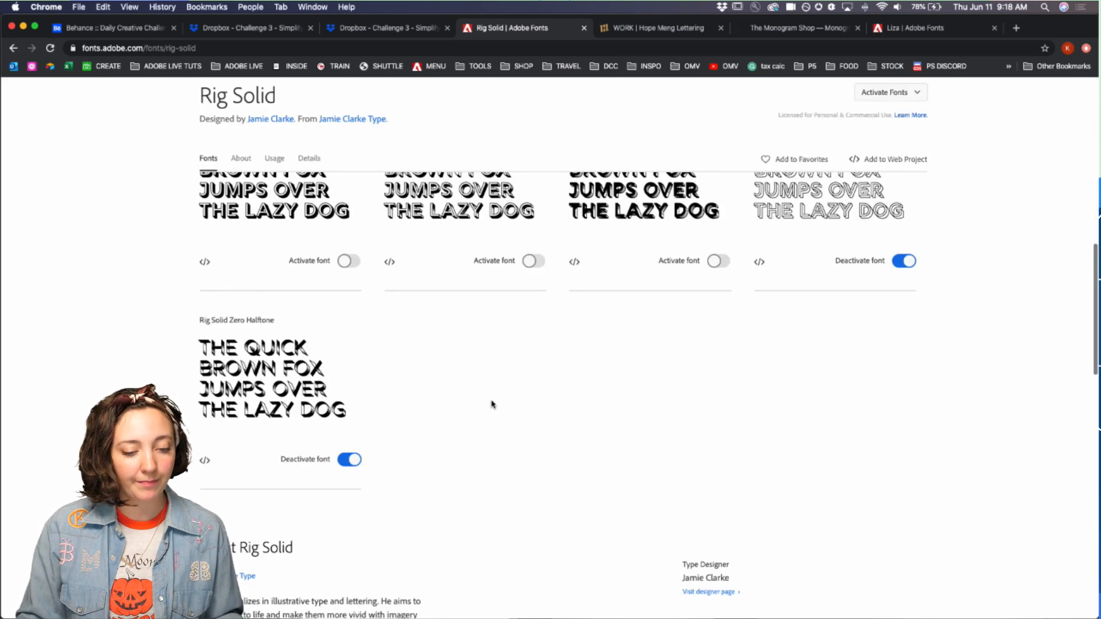
scroll(393, 367, up, 5)
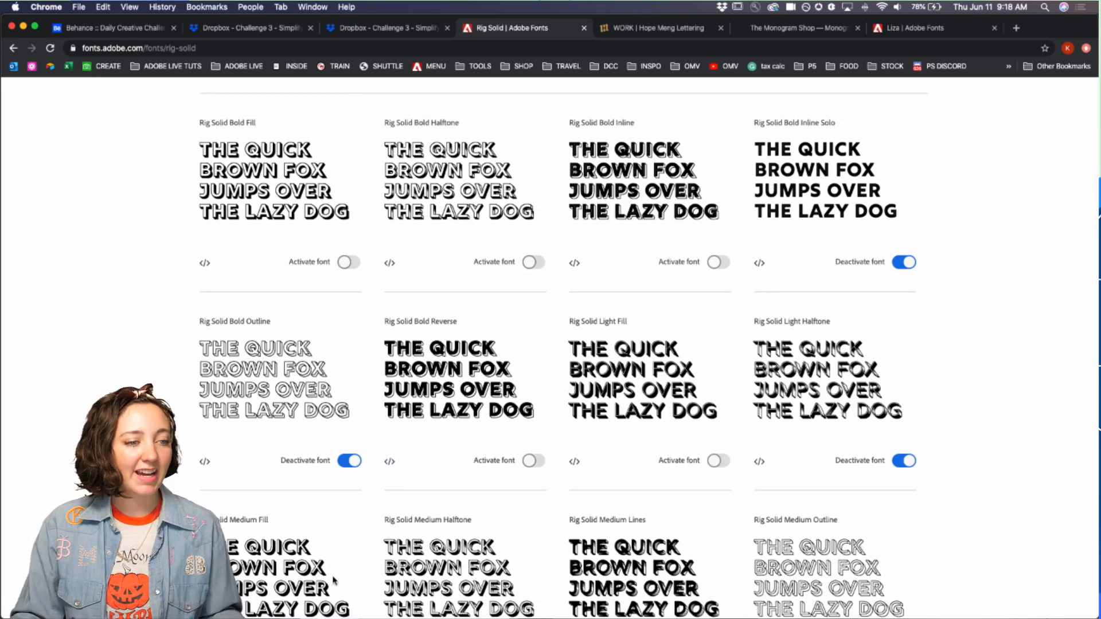
Step: Switch to Photoshop and enlarge the Layers panel so the monogram's letter layers are easier to reach
mouse_move(272, 611)
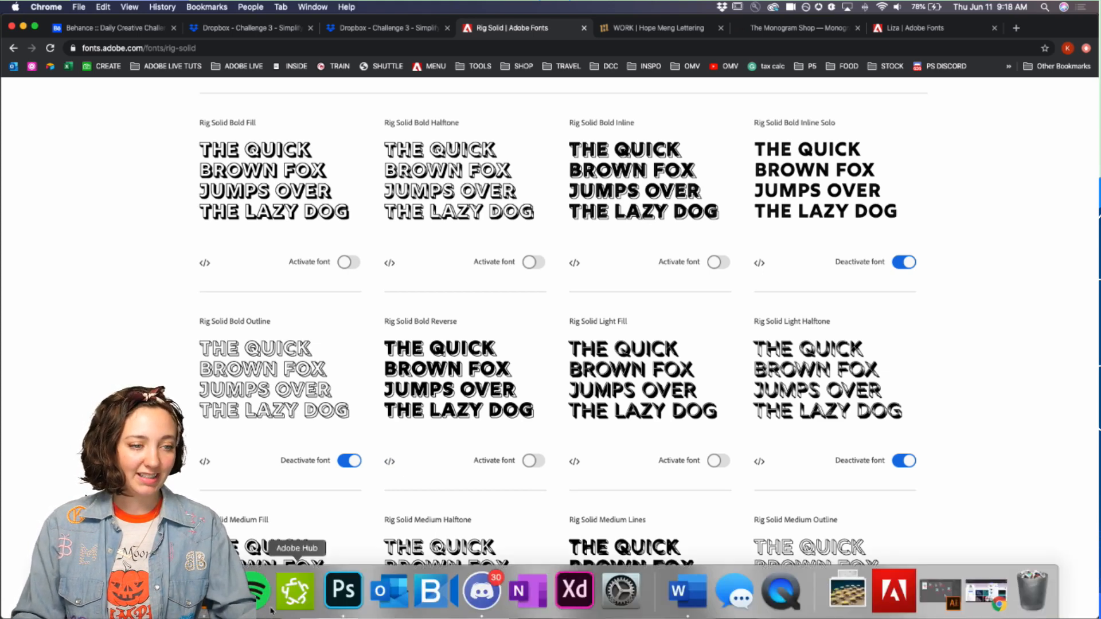
click(330, 609)
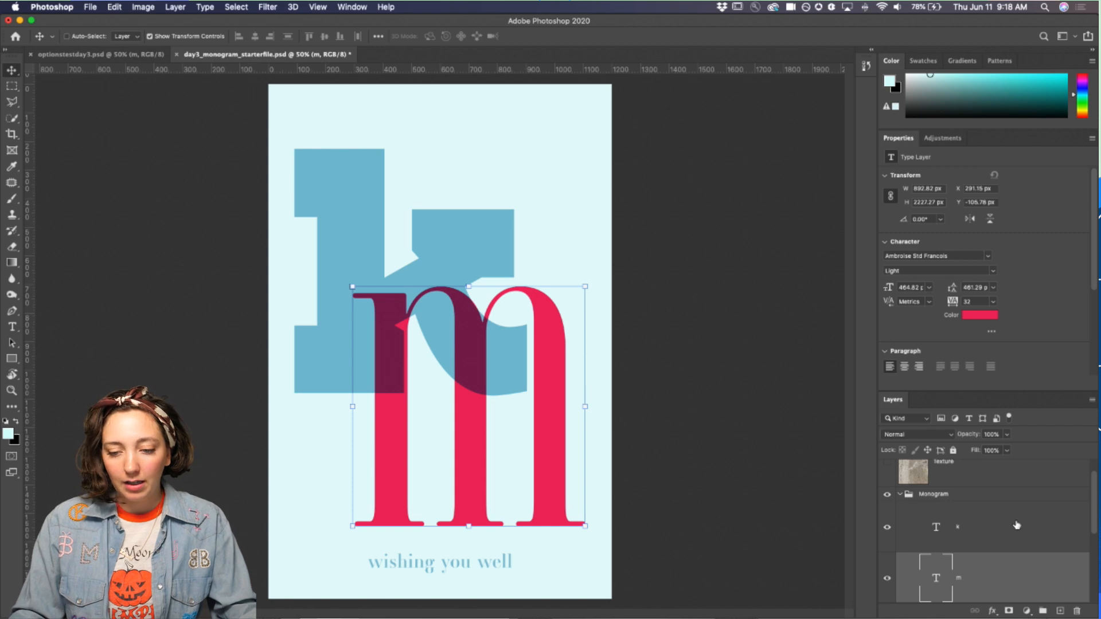
scroll(1016, 525, up, 2)
drag(989, 390, 991, 355)
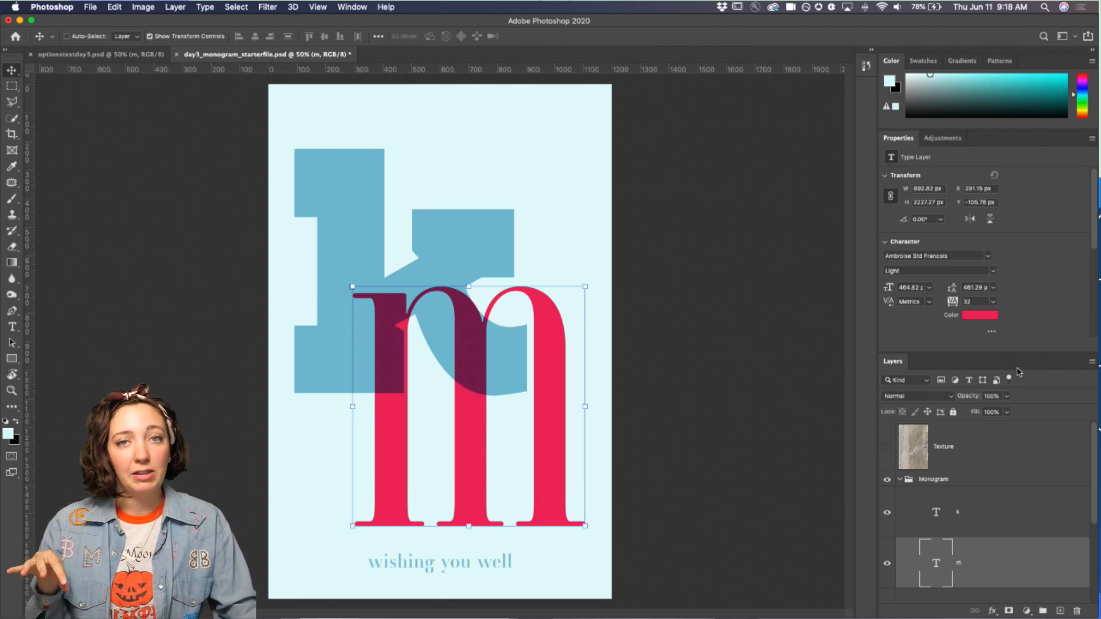
click(886, 565)
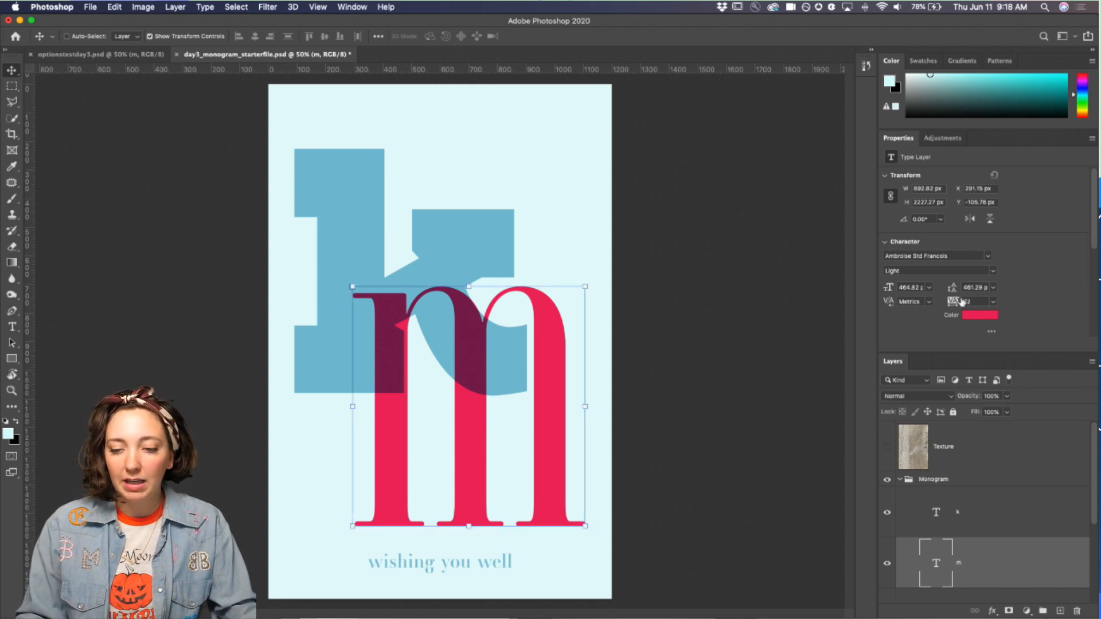
Step: Preview the activated Adobe fonts on the letter m and apply Brokenscript OT
click(989, 258)
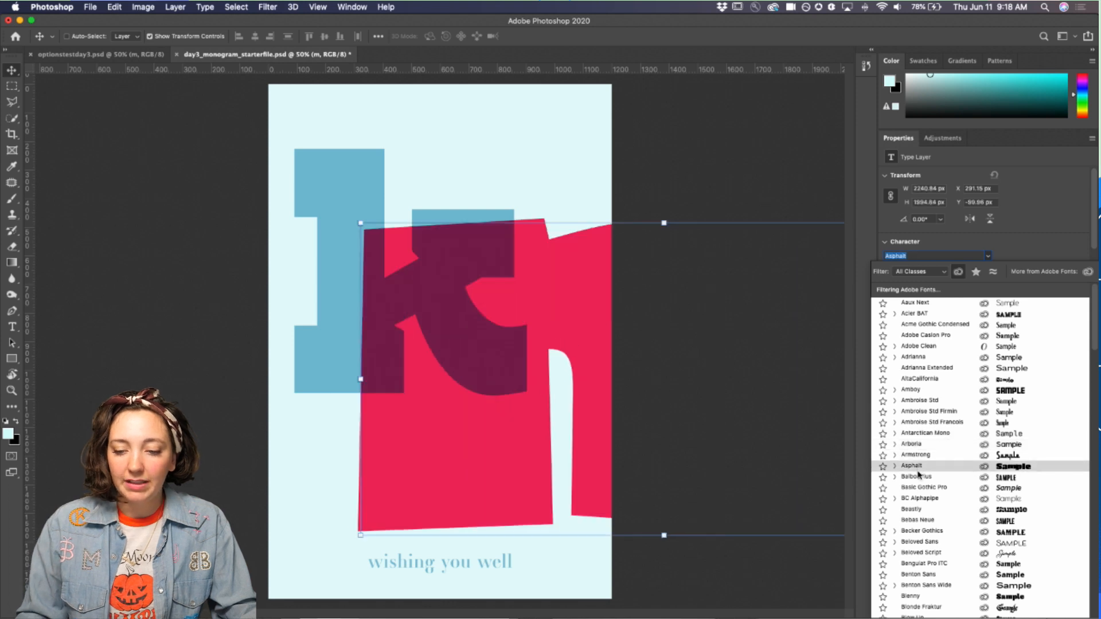
scroll(917, 474, down, 3)
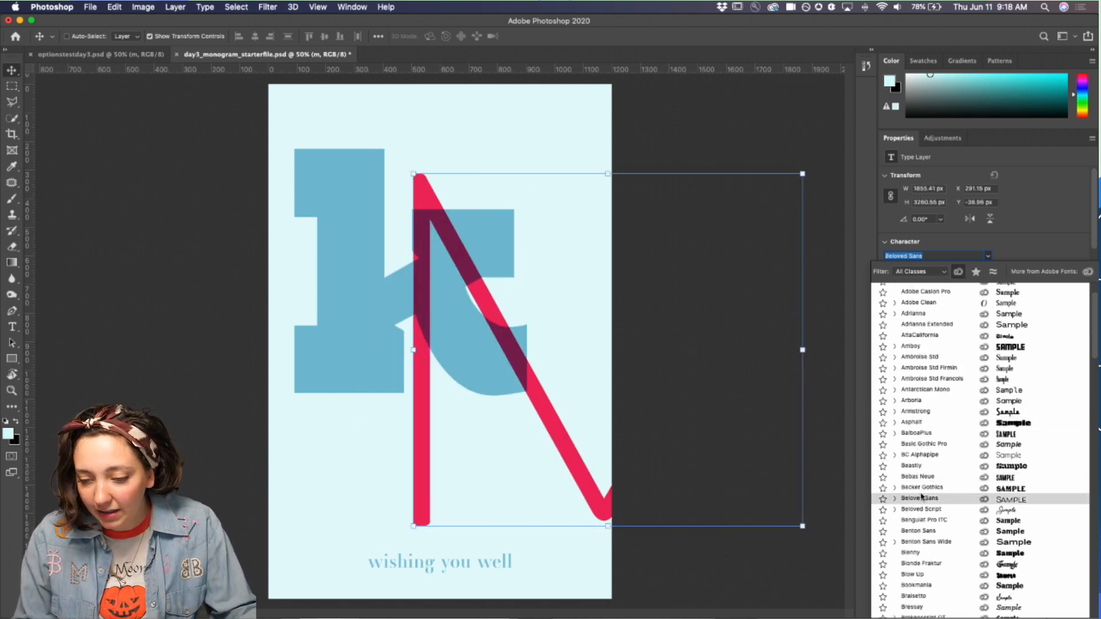
scroll(919, 499, down, 5)
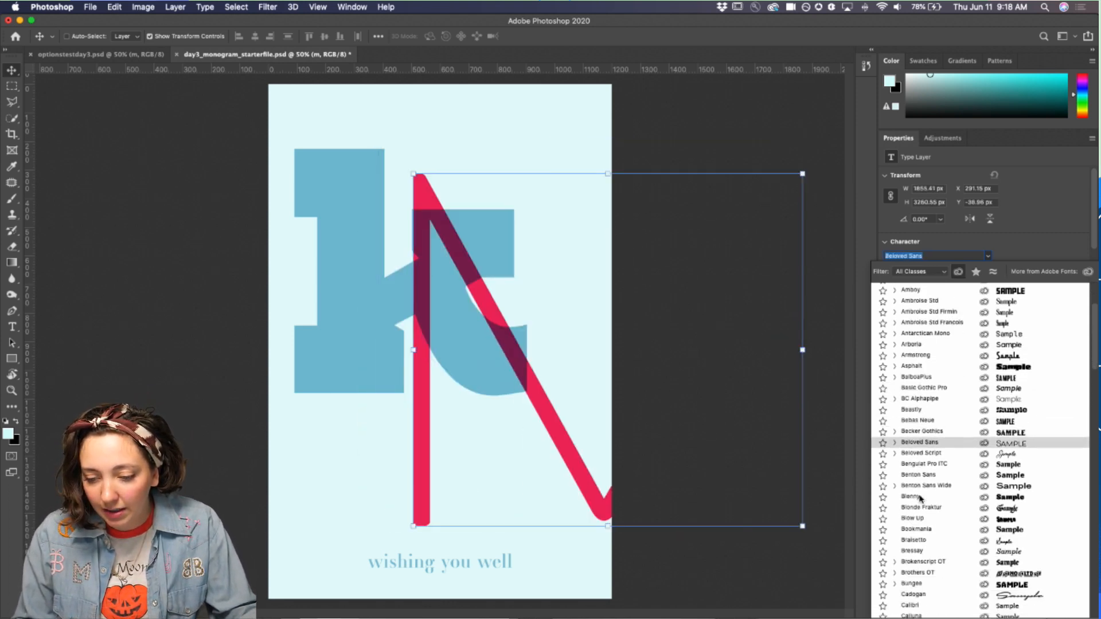
click(916, 563)
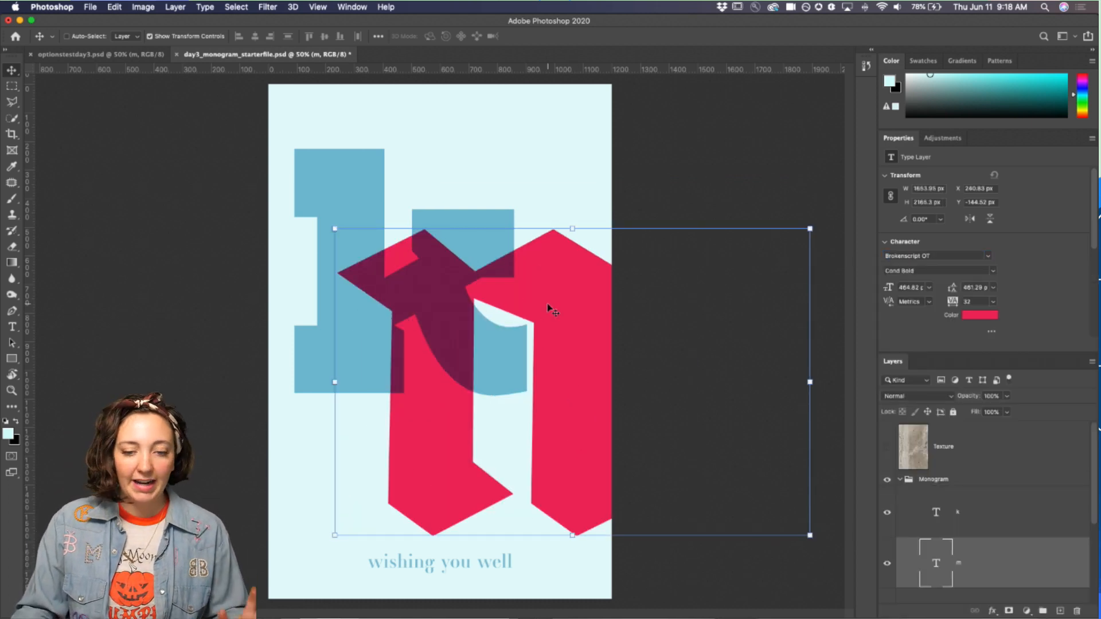
Step: Scale the letter m down to about 61% and position it over the lower part of the k
drag(547, 304, 429, 305)
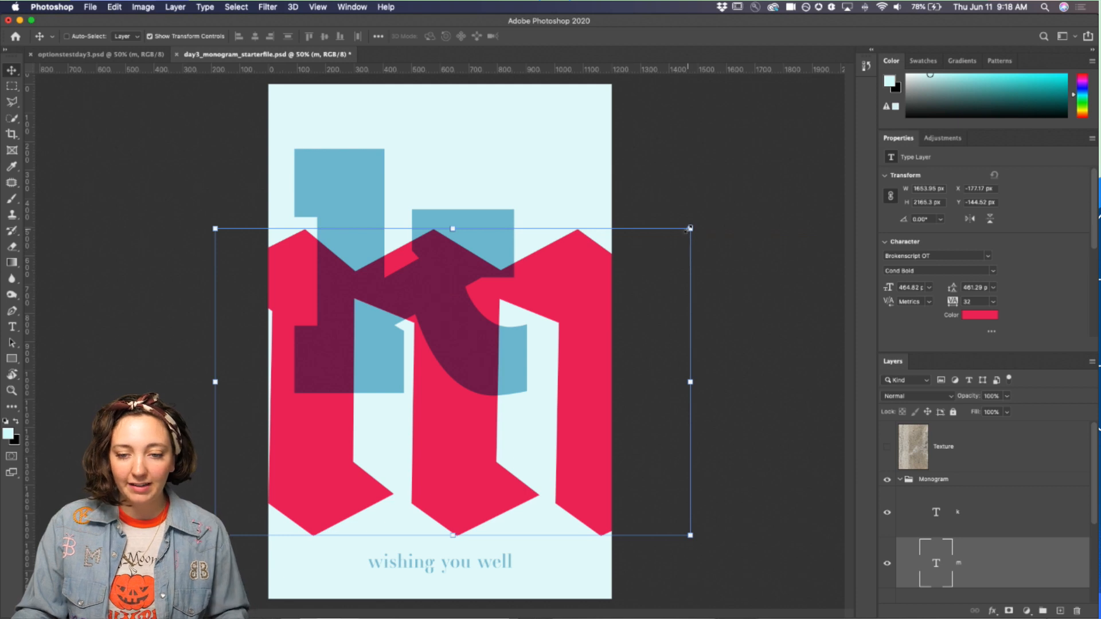
drag(690, 228, 597, 285)
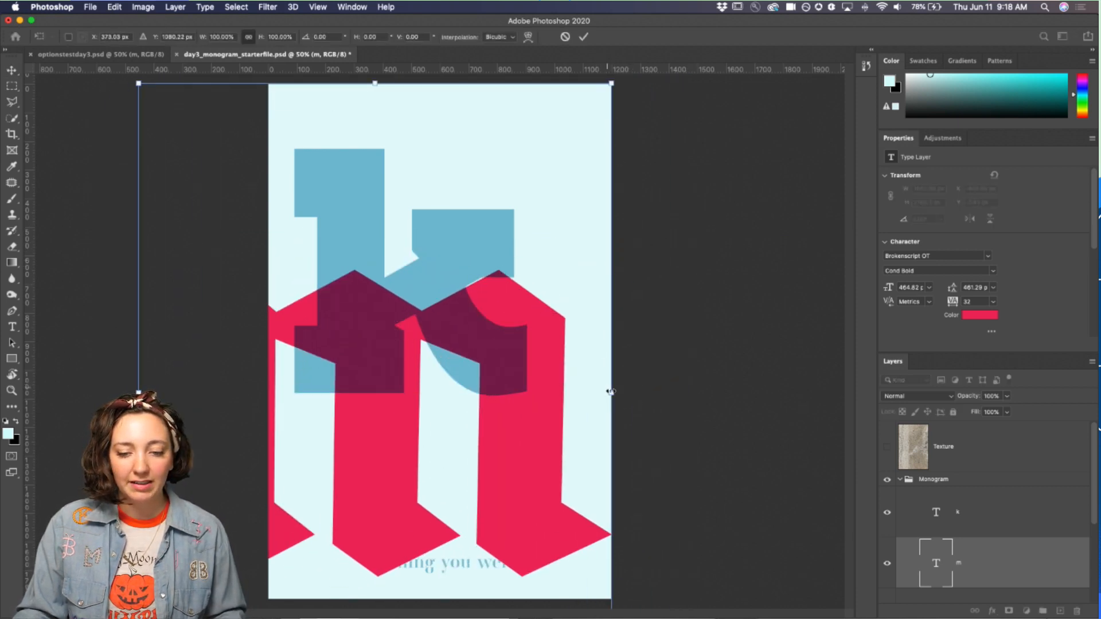
drag(610, 391, 563, 395)
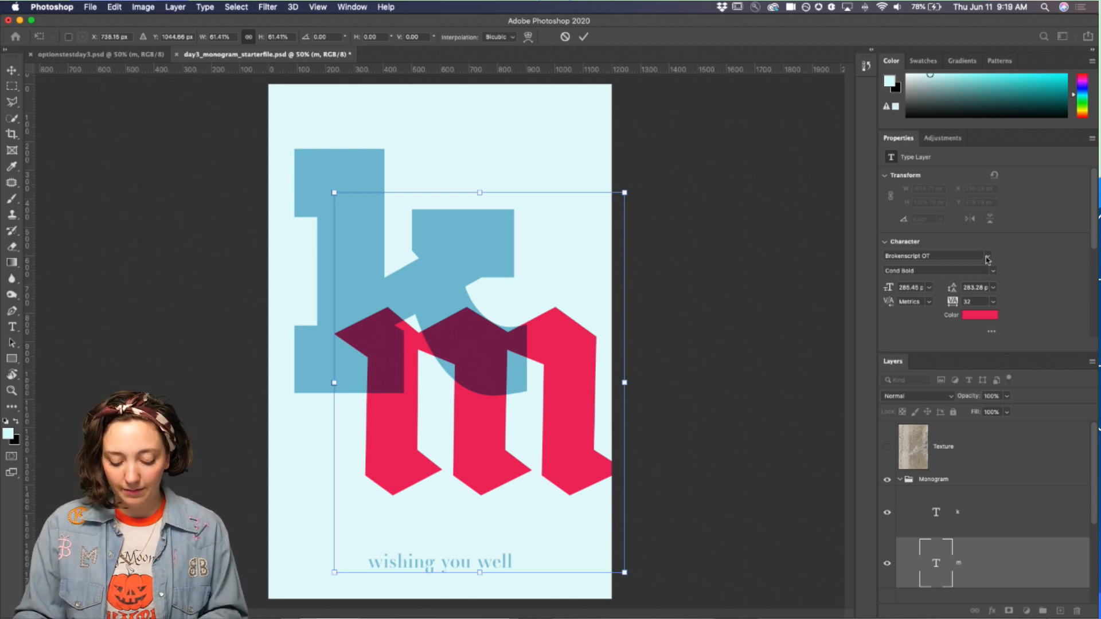
right_click(451, 339)
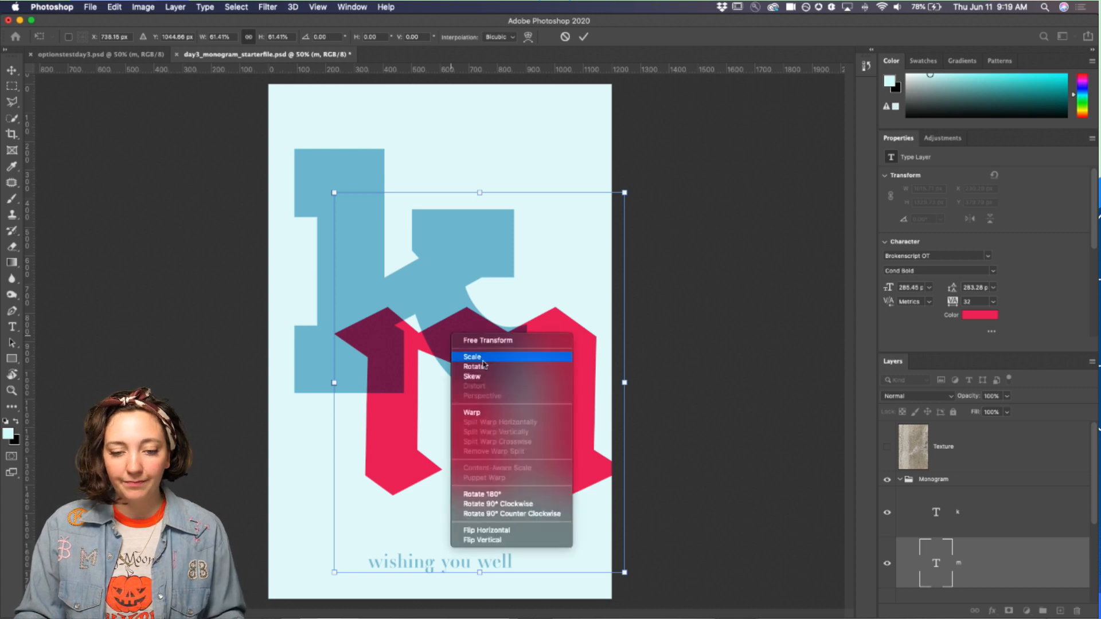
click(461, 339)
click(584, 39)
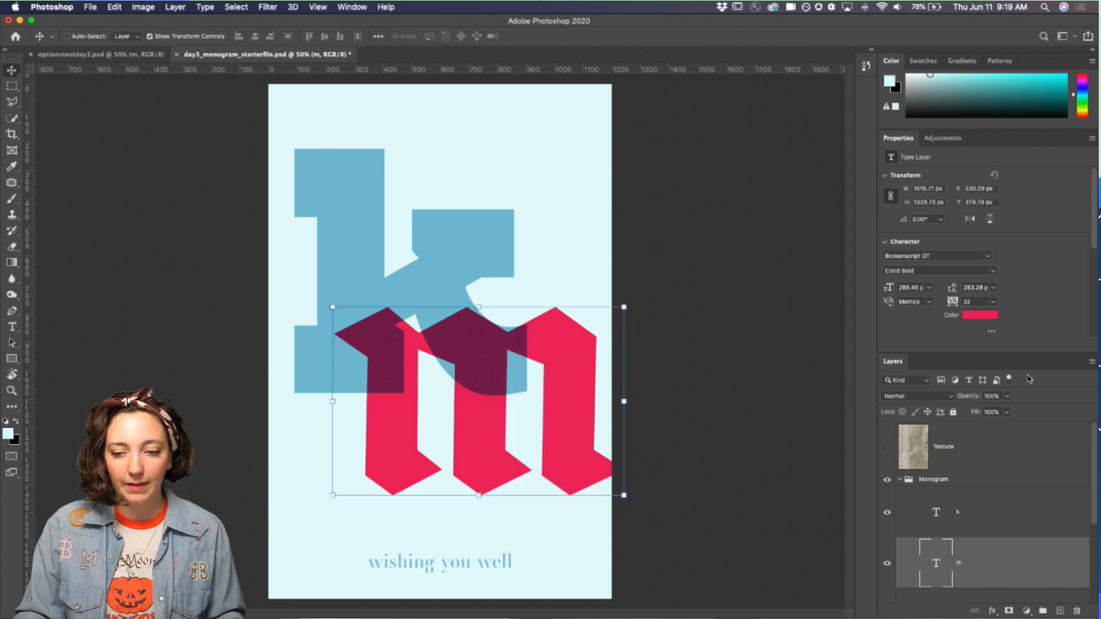
Step: Preview more Adobe fonts on the letter m, apply Whomp, and move the letter up and left over the k
click(989, 256)
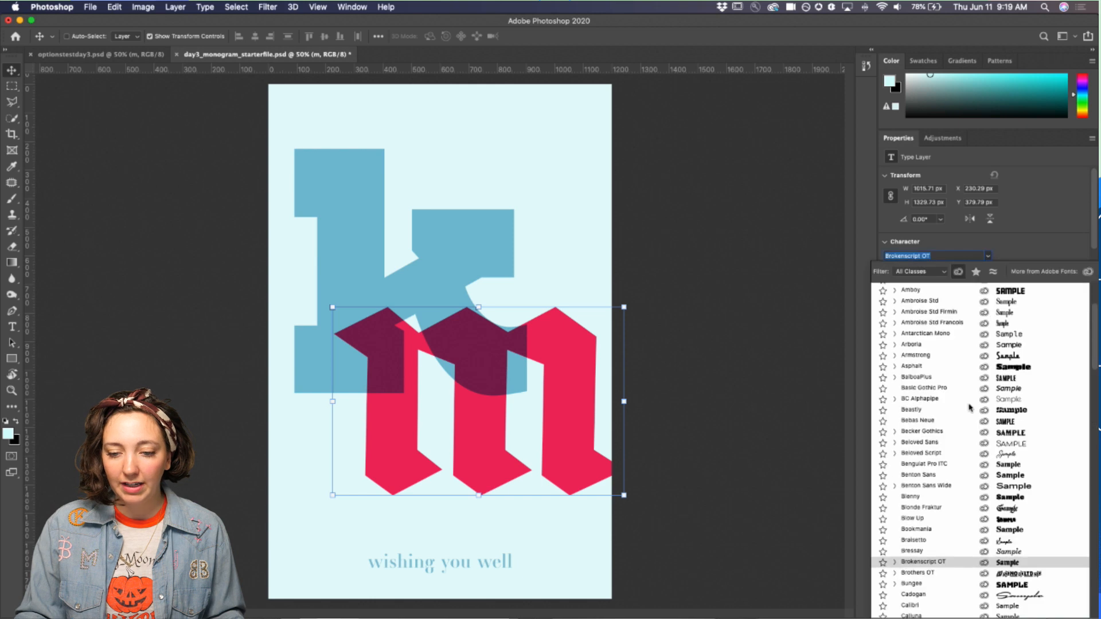
scroll(924, 547, down, 5)
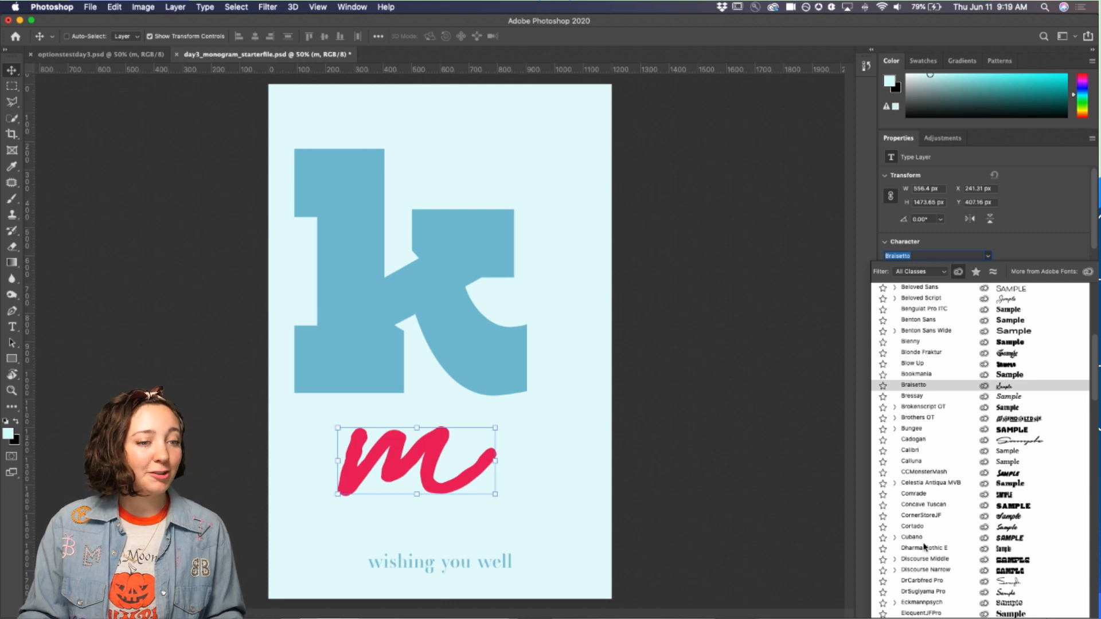
scroll(924, 546, down, 4)
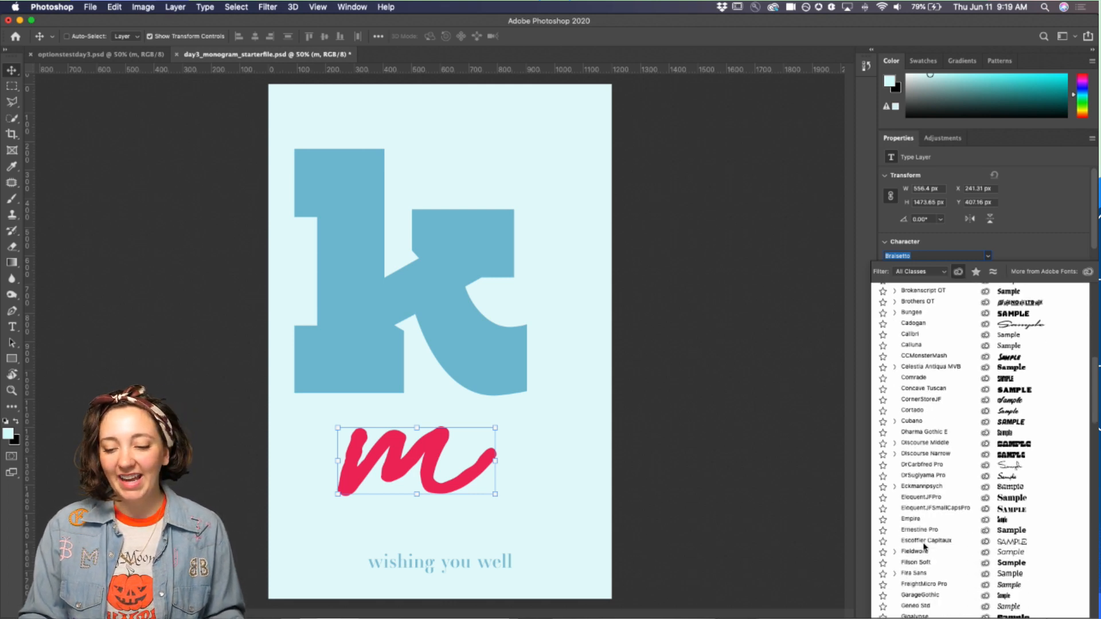
scroll(924, 512, down, 1)
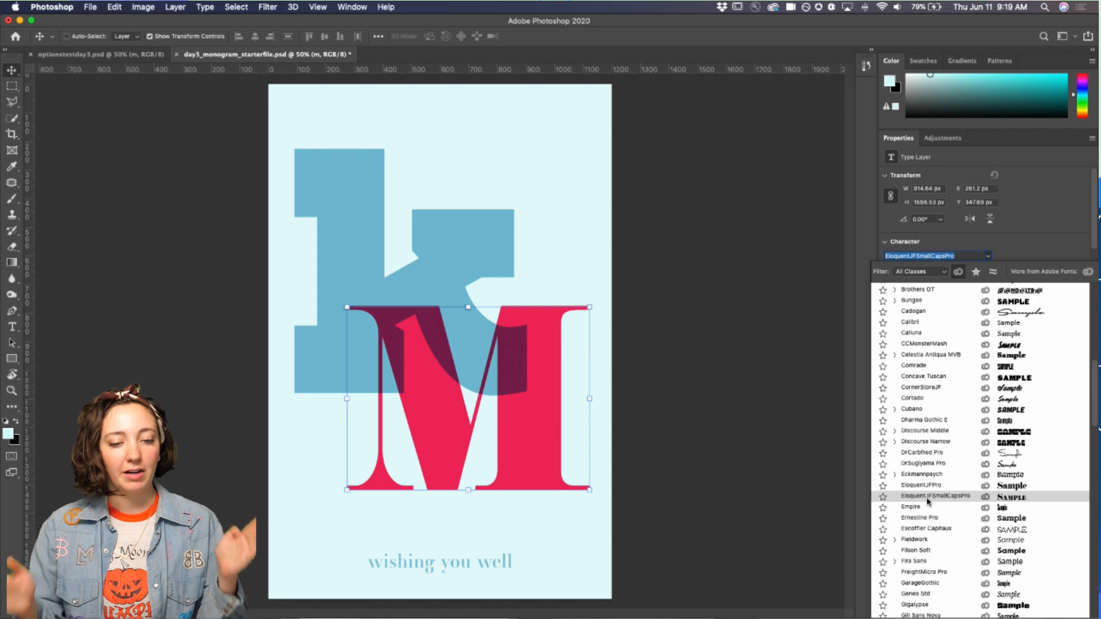
scroll(927, 500, down, 20)
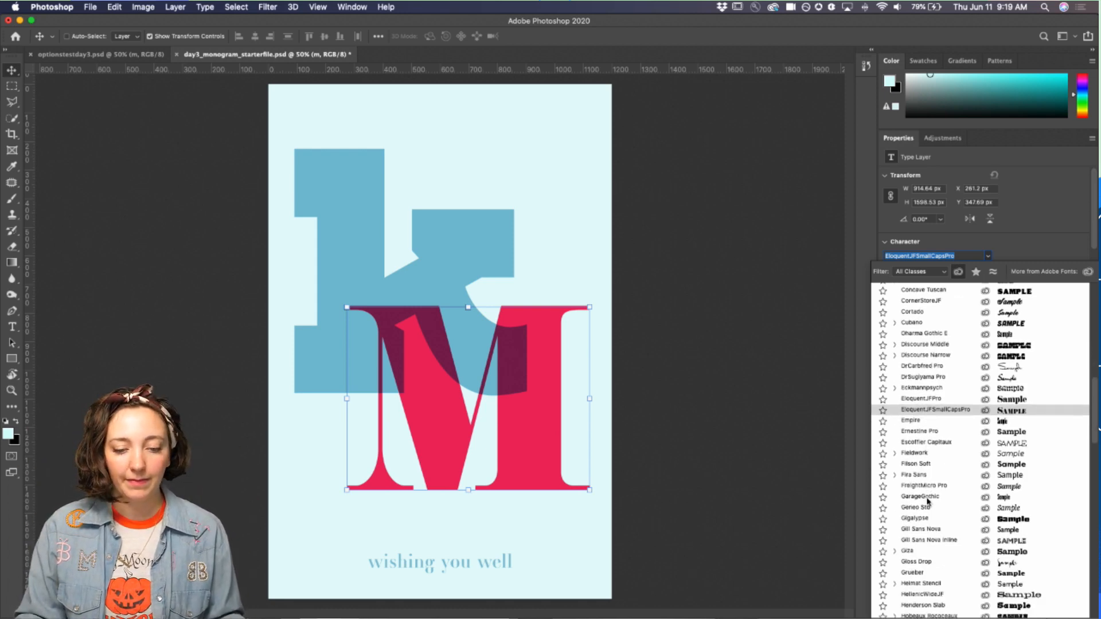
scroll(927, 501, down, 20)
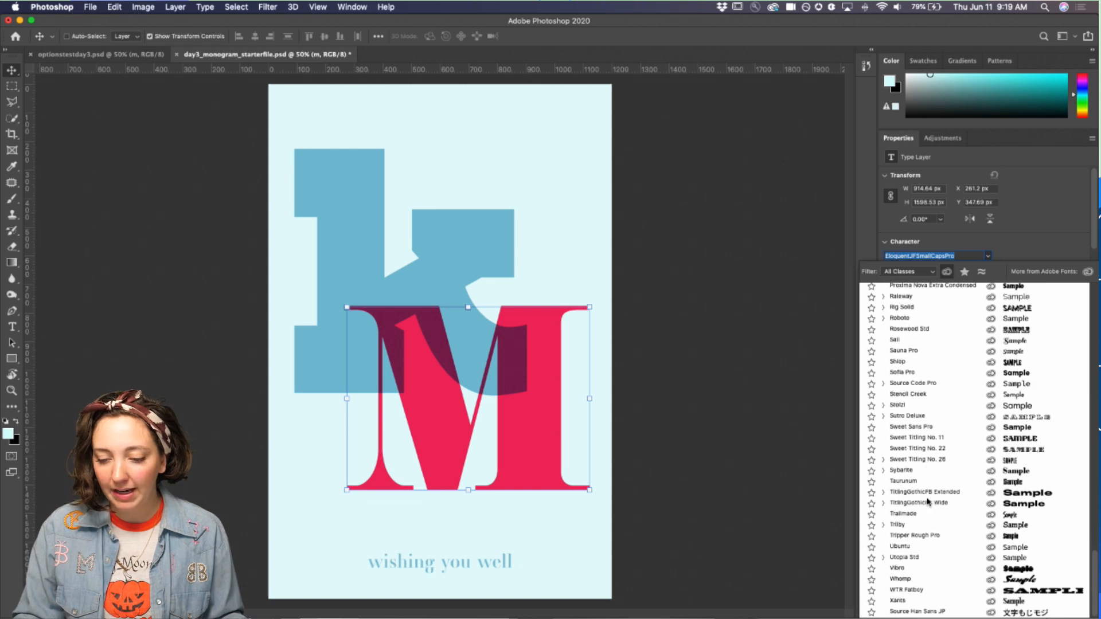
click(904, 579)
drag(564, 440, 494, 347)
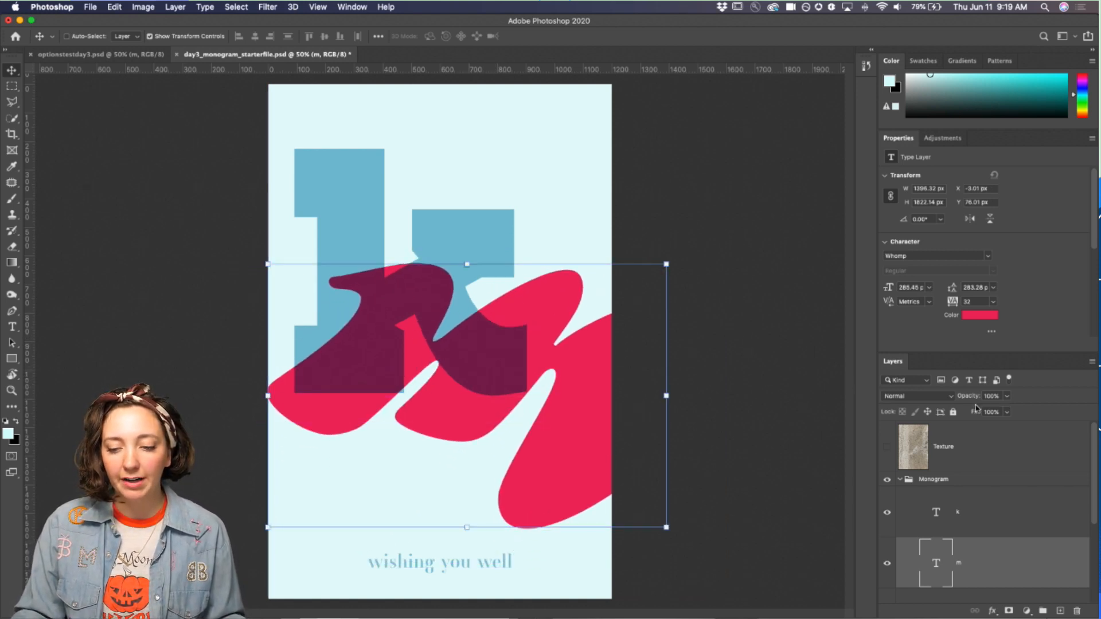
Step: Change the letter m's font to Vibro
click(988, 255)
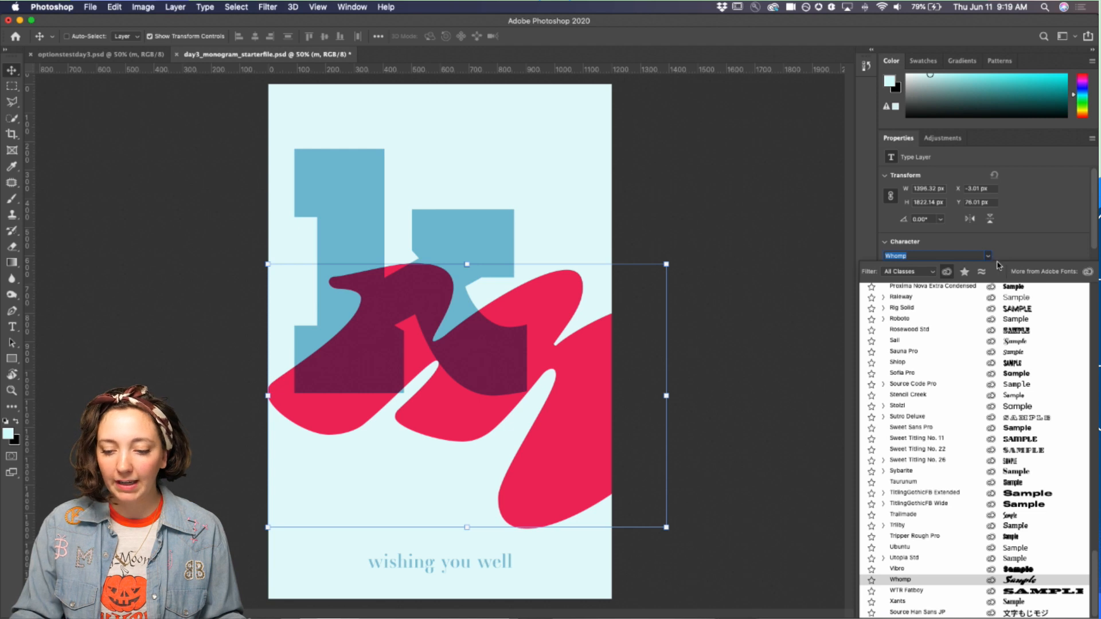
click(898, 569)
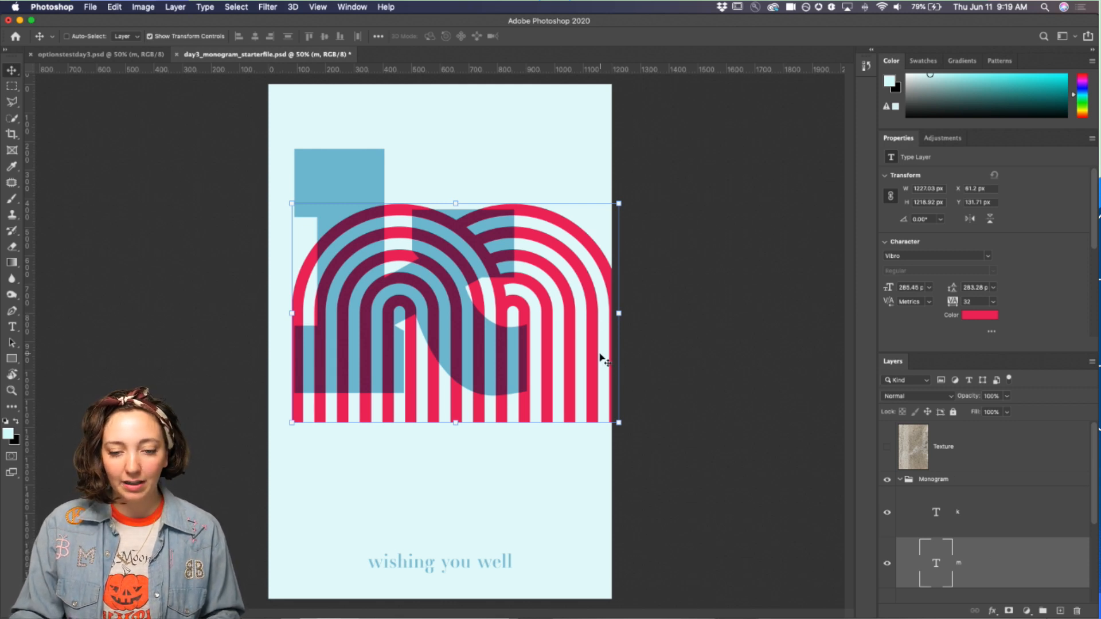
Step: Replace the lowercase m with a capital M and move it up and to the left over the k
drag(566, 341, 565, 359)
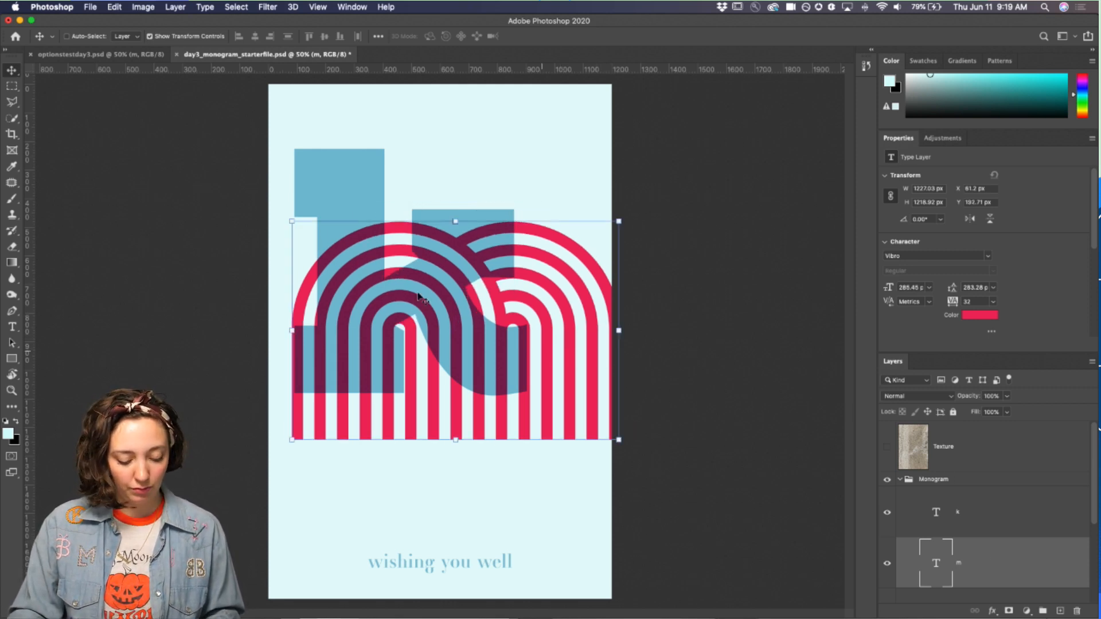
click(12, 327)
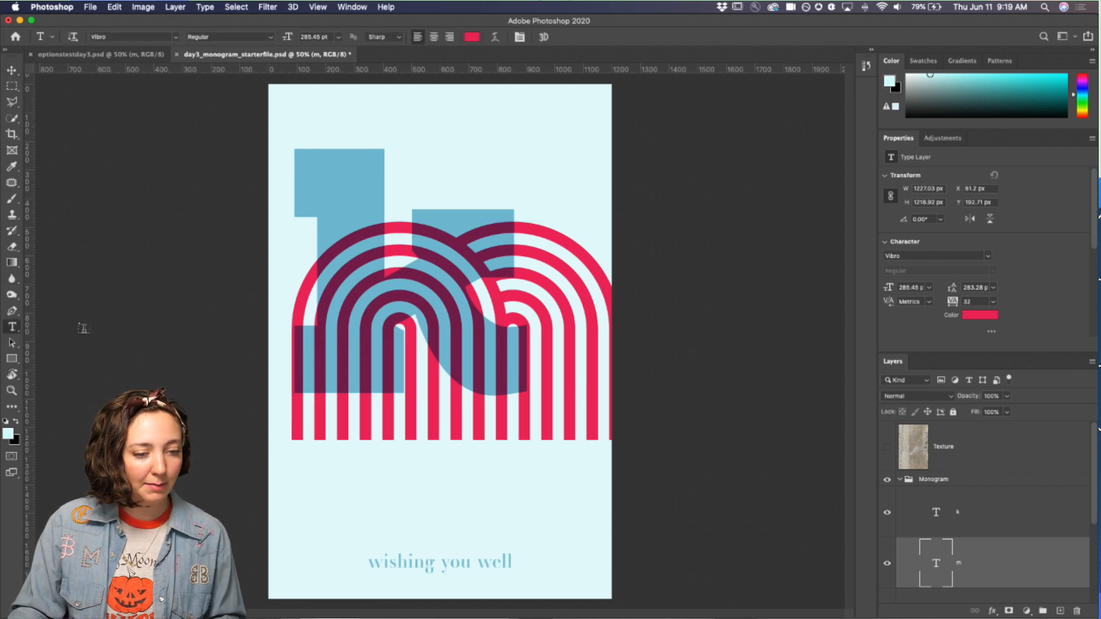
click(585, 342)
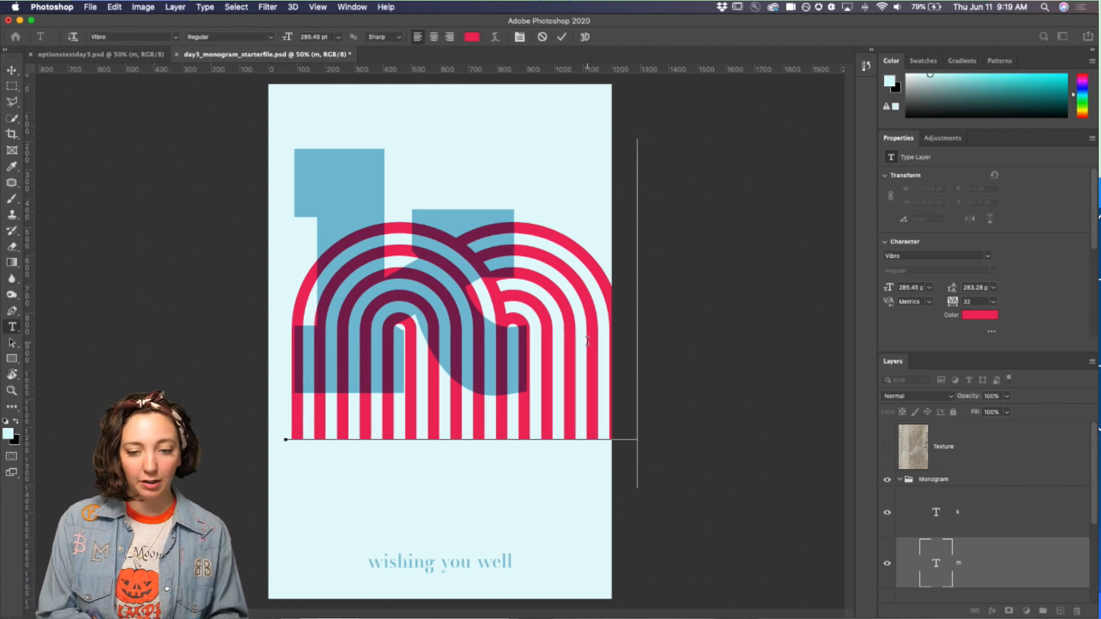
key(BackSpace)
text(M)
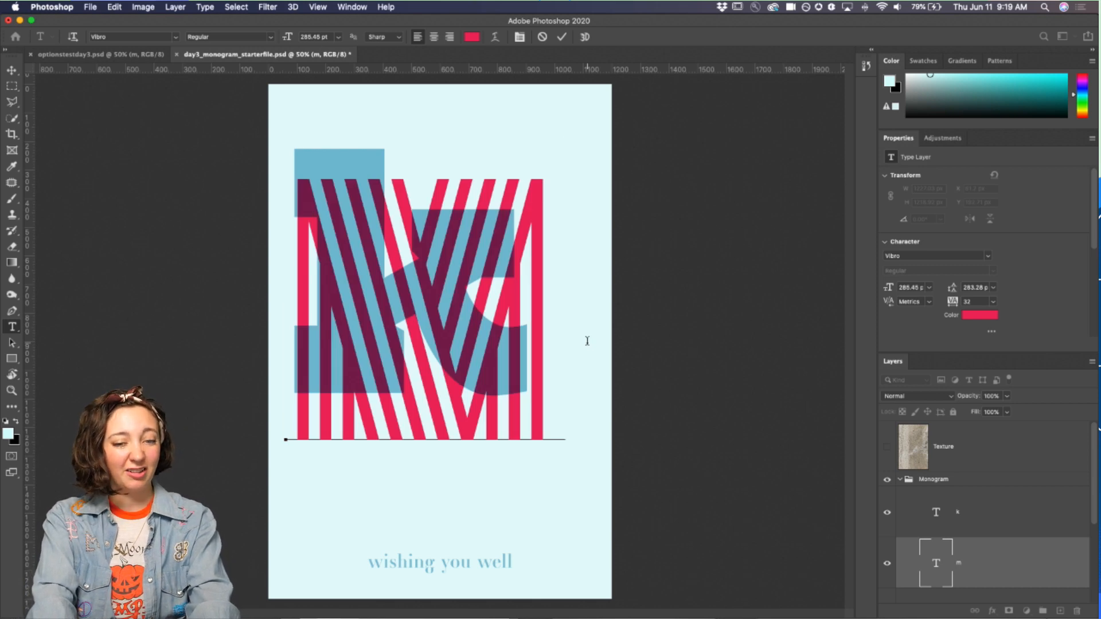
key(super+Return)
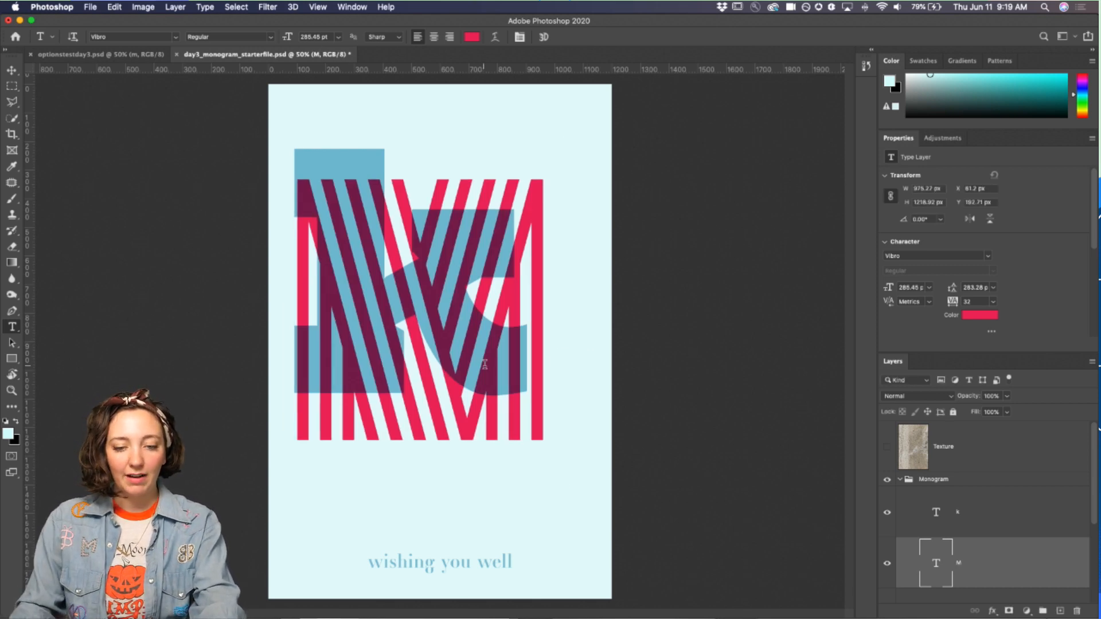
key(v)
drag(484, 394, 474, 357)
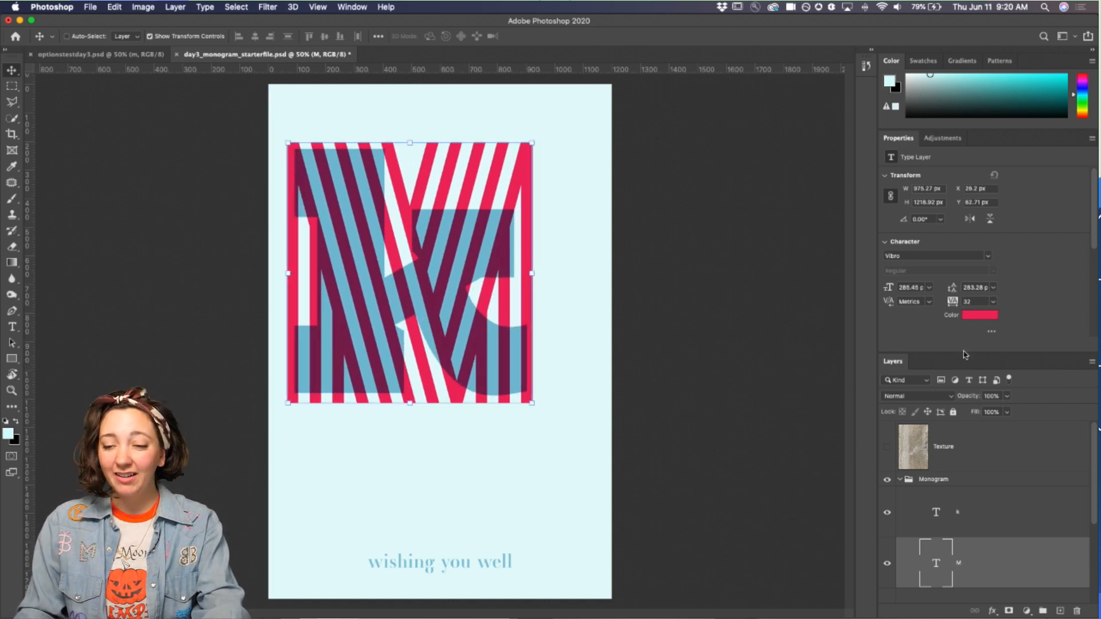
Step: Lower the M layer's opacity to 84% and recolour the letter bright cyan, #83fefa
mouse_move(975, 400)
mouse_down()
mouse_move(922, 402)
mouse_move(969, 402)
mouse_up()
click(975, 317)
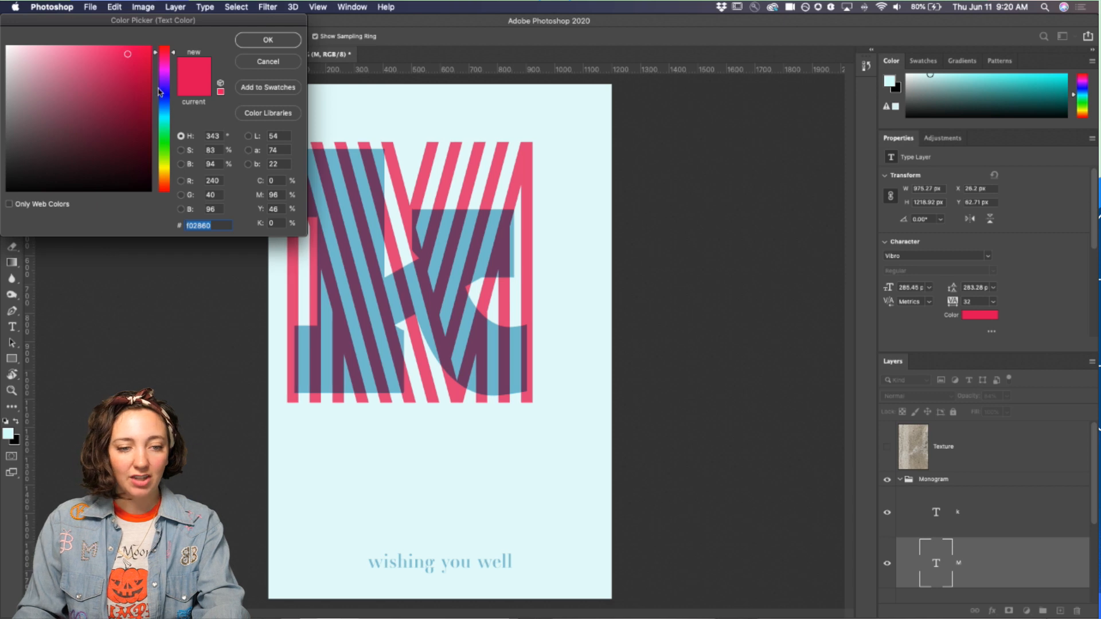
click(168, 120)
drag(102, 53, 76, 46)
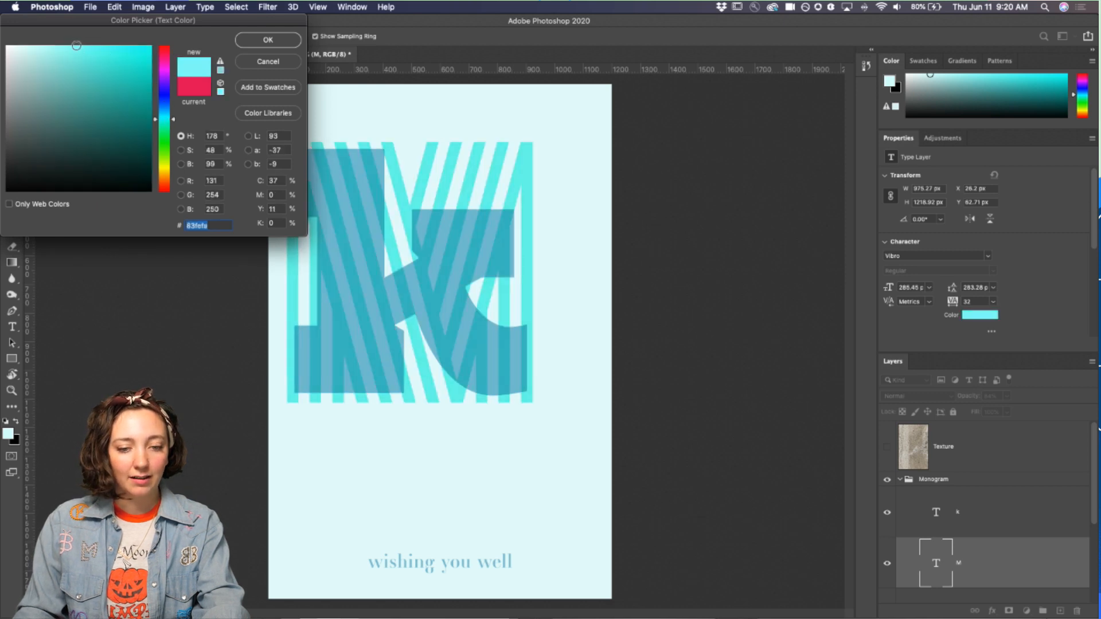
click(275, 40)
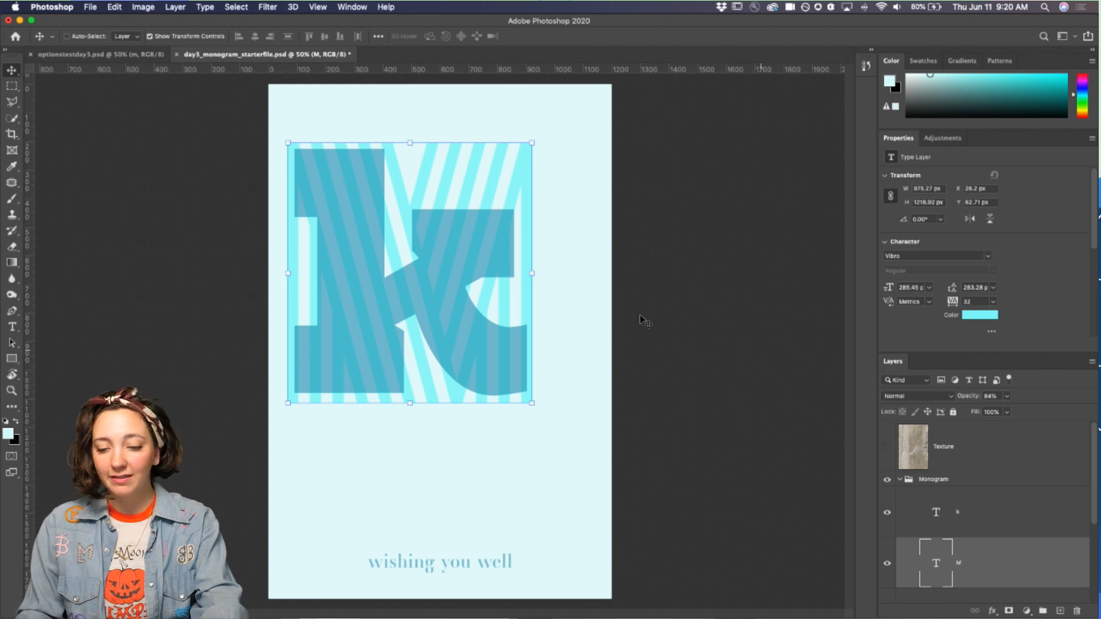
key(t)
click(518, 321)
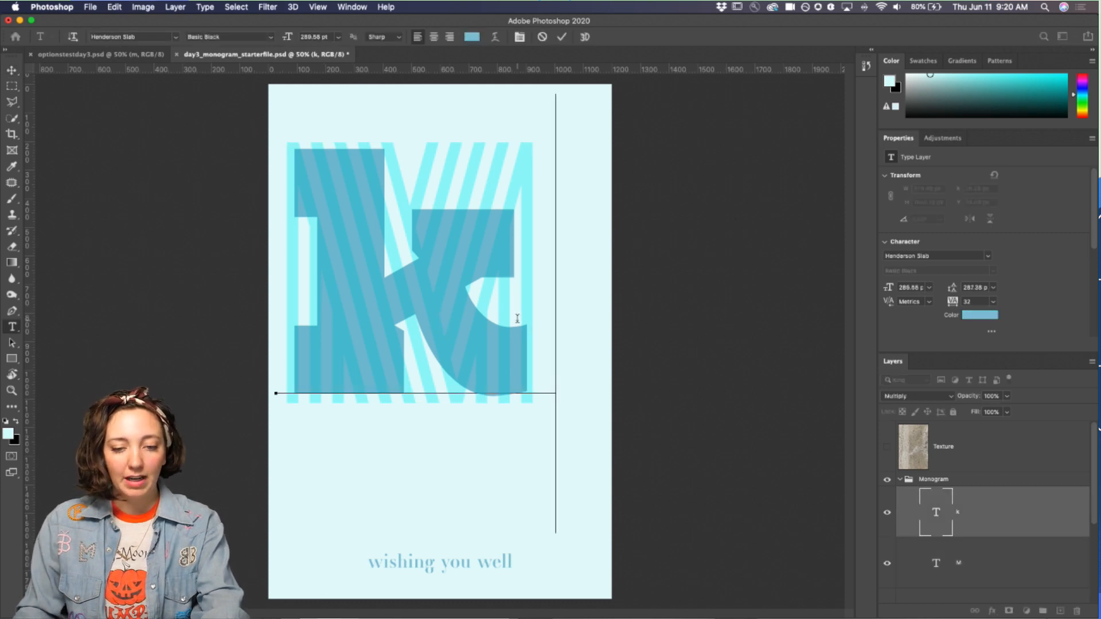
key(BackSpace)
text(m)
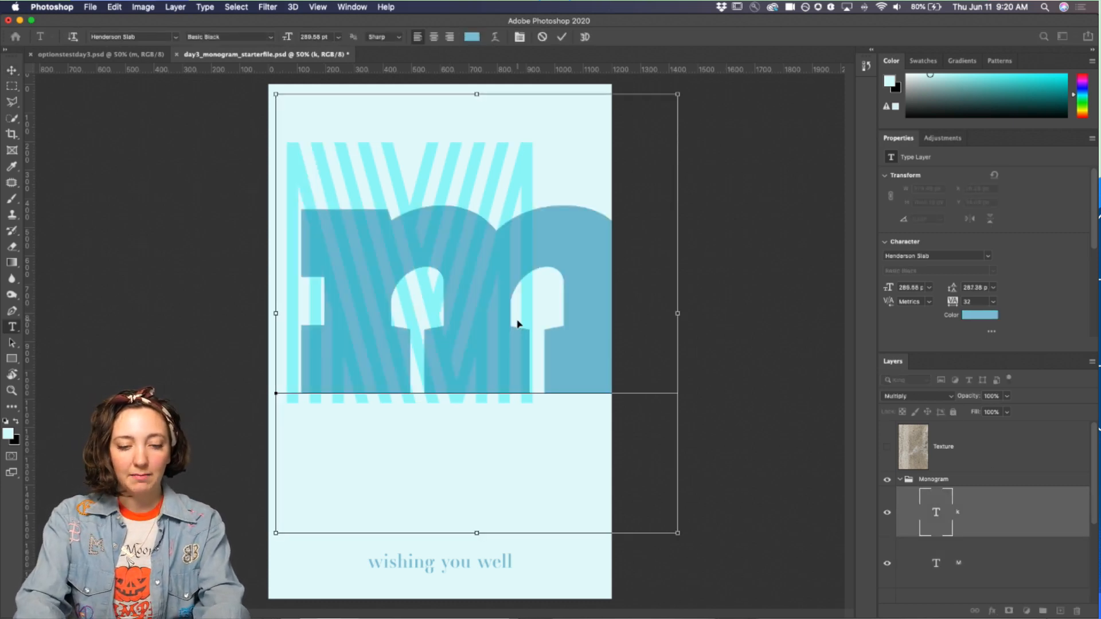
key(super+z)
Step: Replace the capital M on the Vibro layer with a lowercase m
click(965, 567)
click(965, 568)
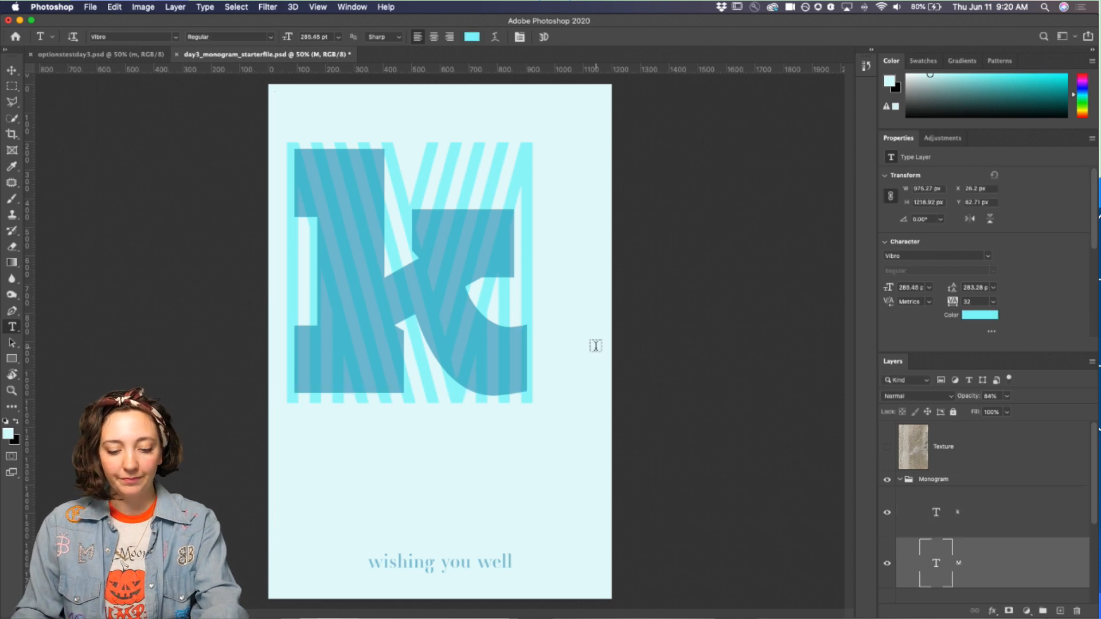
click(527, 301)
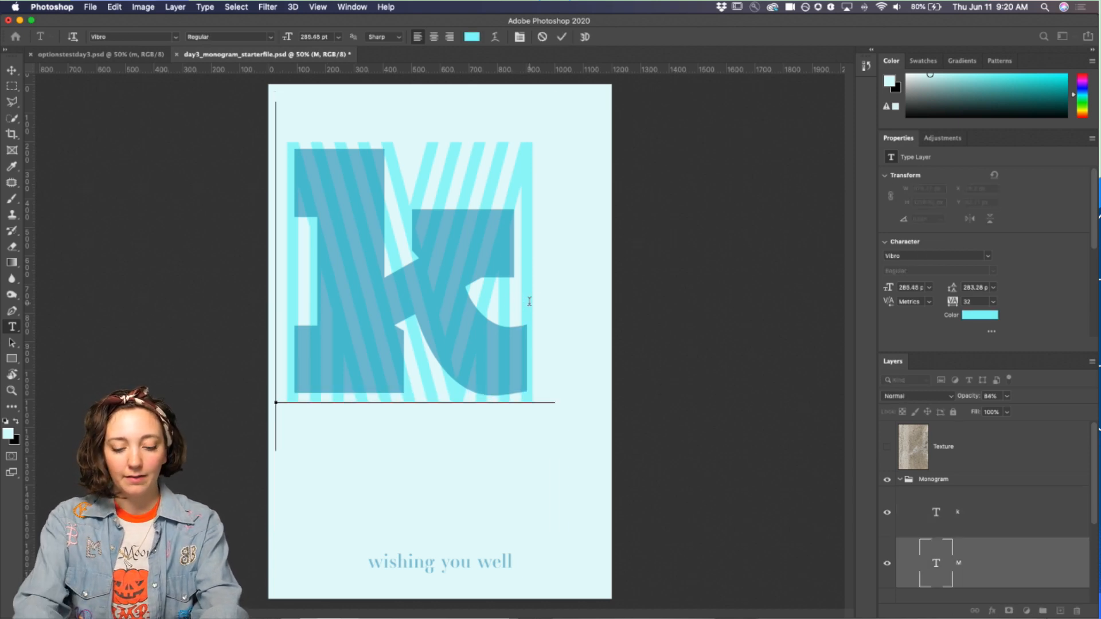
text(m)
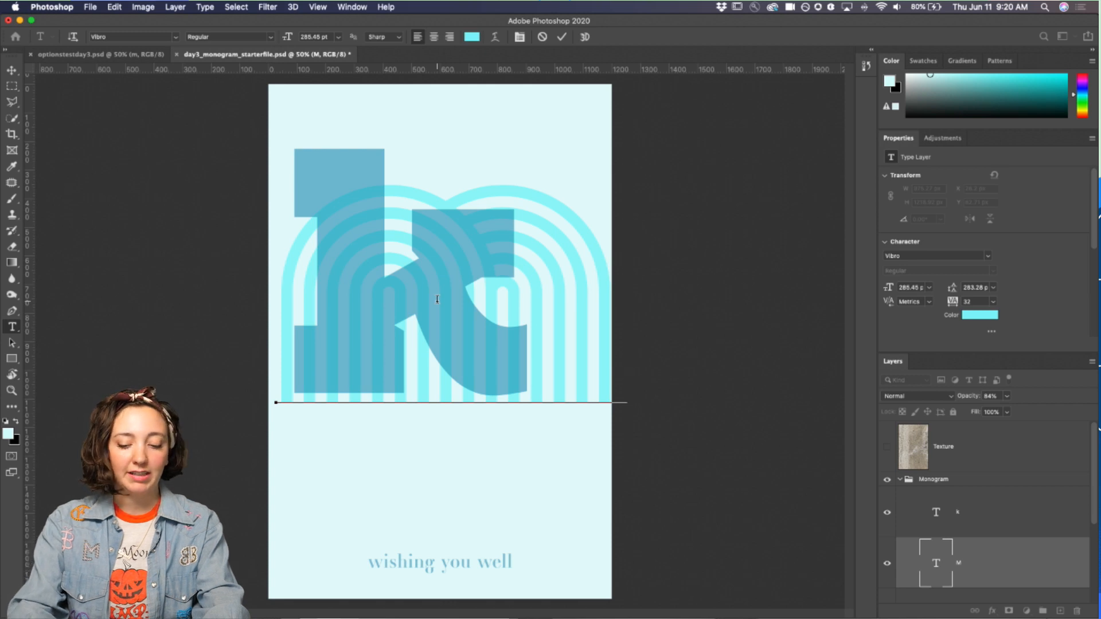
key(ctrl+Return)
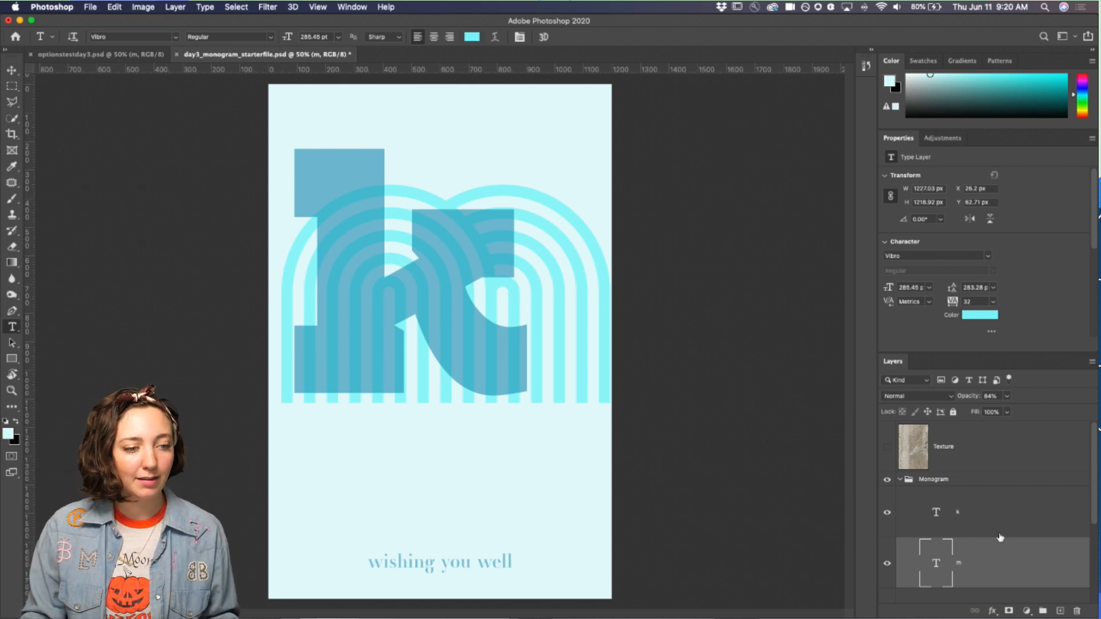
Step: Recolour the letter m coral red, #fd584b
click(986, 316)
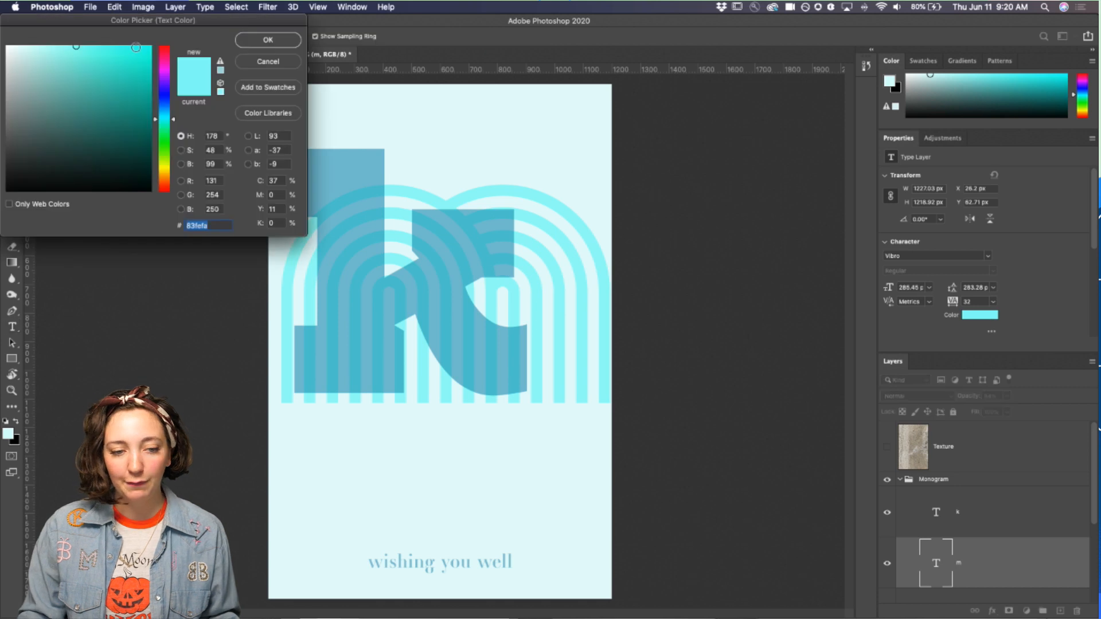
drag(170, 58, 166, 50)
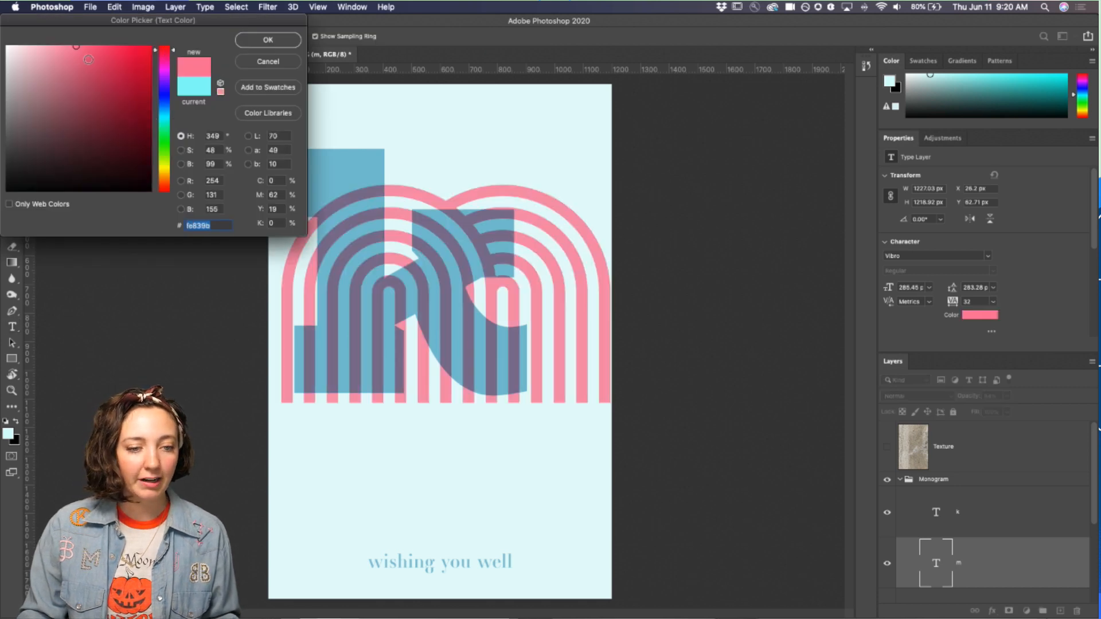
mouse_move(89, 60)
mouse_down()
mouse_move(118, 47)
mouse_move(107, 45)
mouse_up()
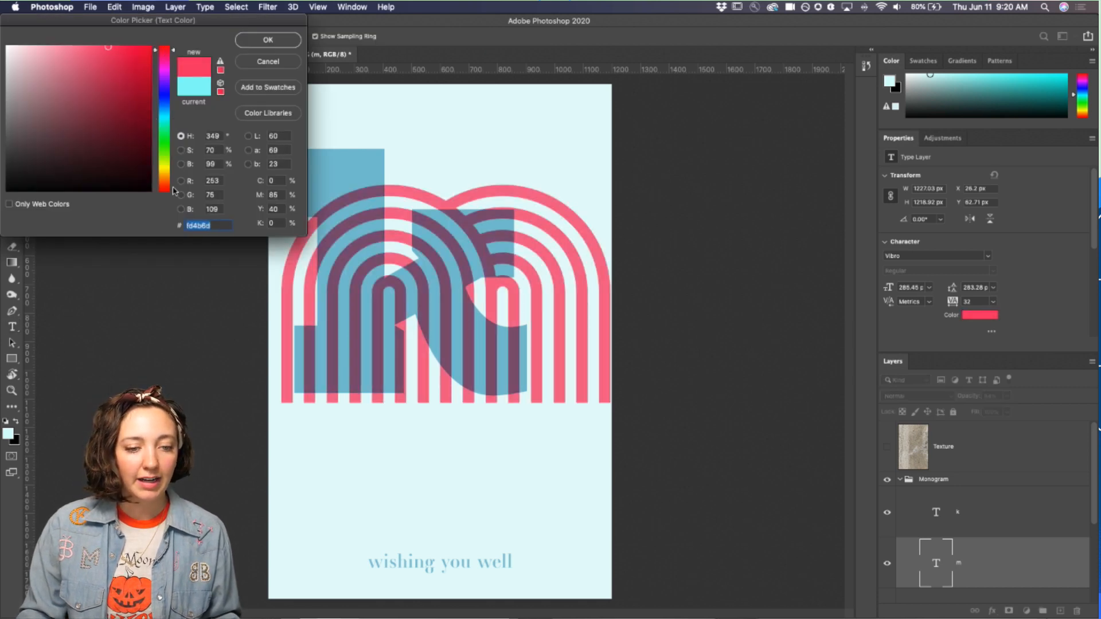
drag(169, 189, 164, 189)
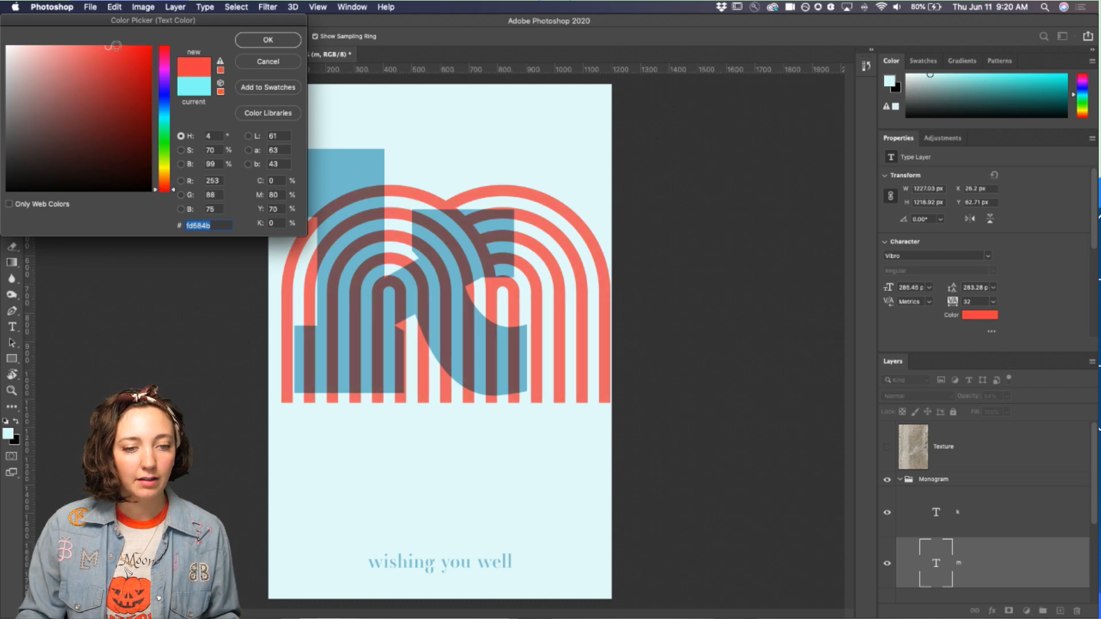
click(255, 41)
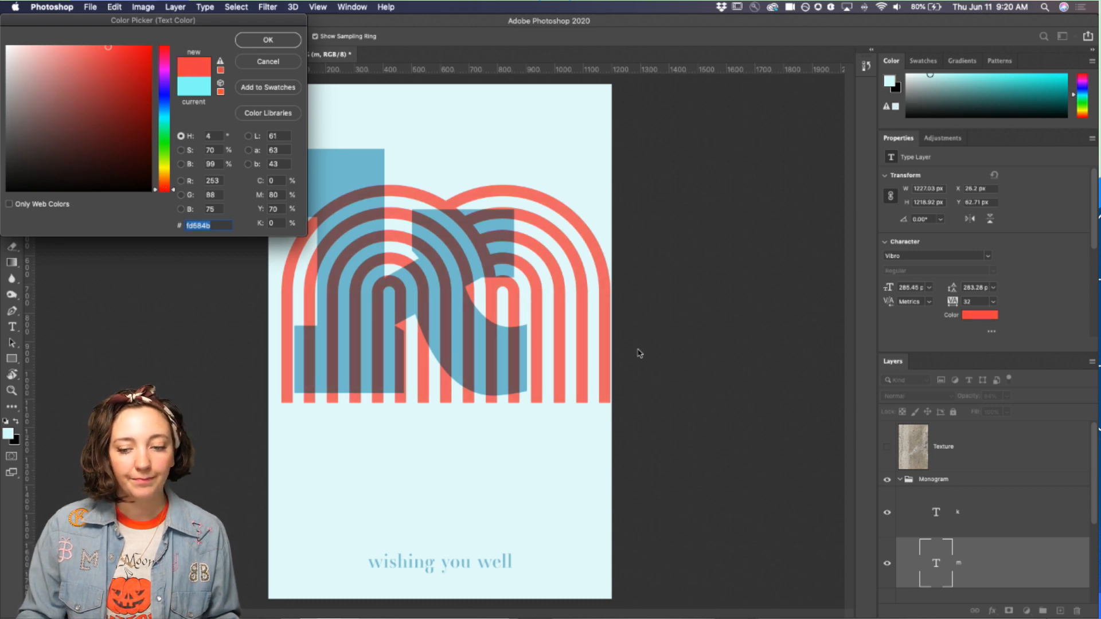
Step: Scale the letter m down to about 86% and move it down and right over the lower part of the k
key(super+t)
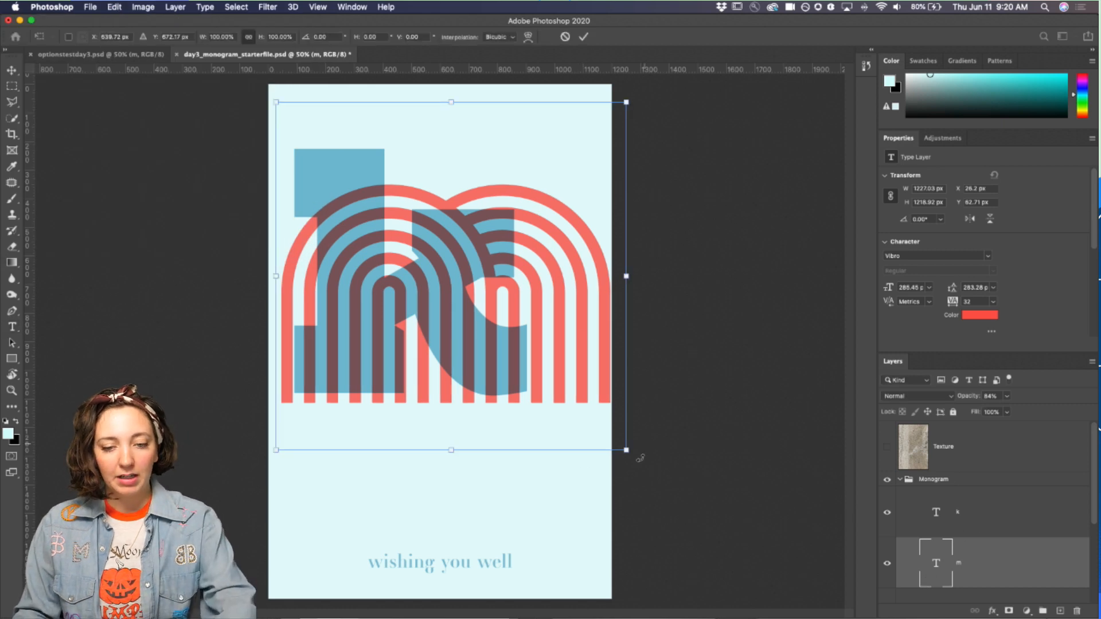
drag(626, 451, 560, 420)
drag(519, 322, 546, 427)
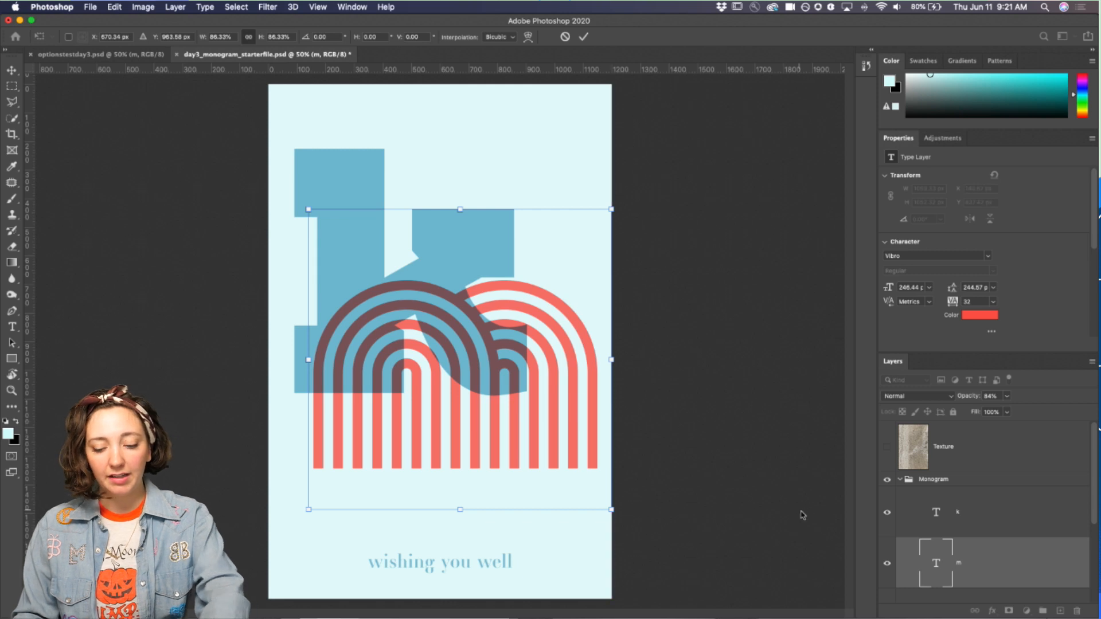
key(Return)
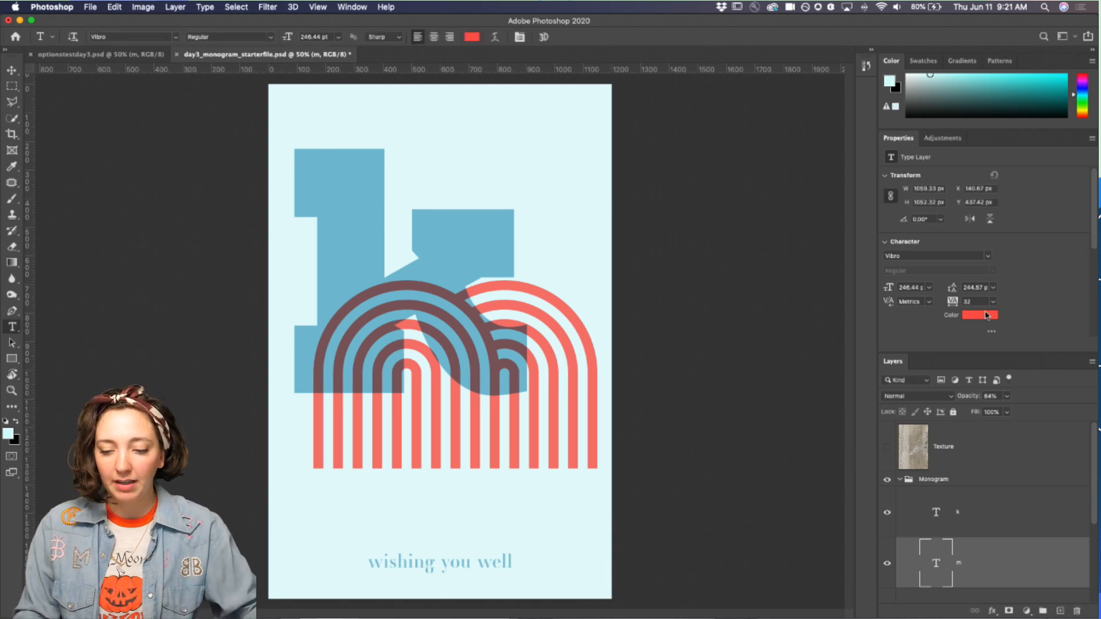
Step: Recolour the letter m light magenta pink, #fa7cdb
click(986, 314)
click(168, 64)
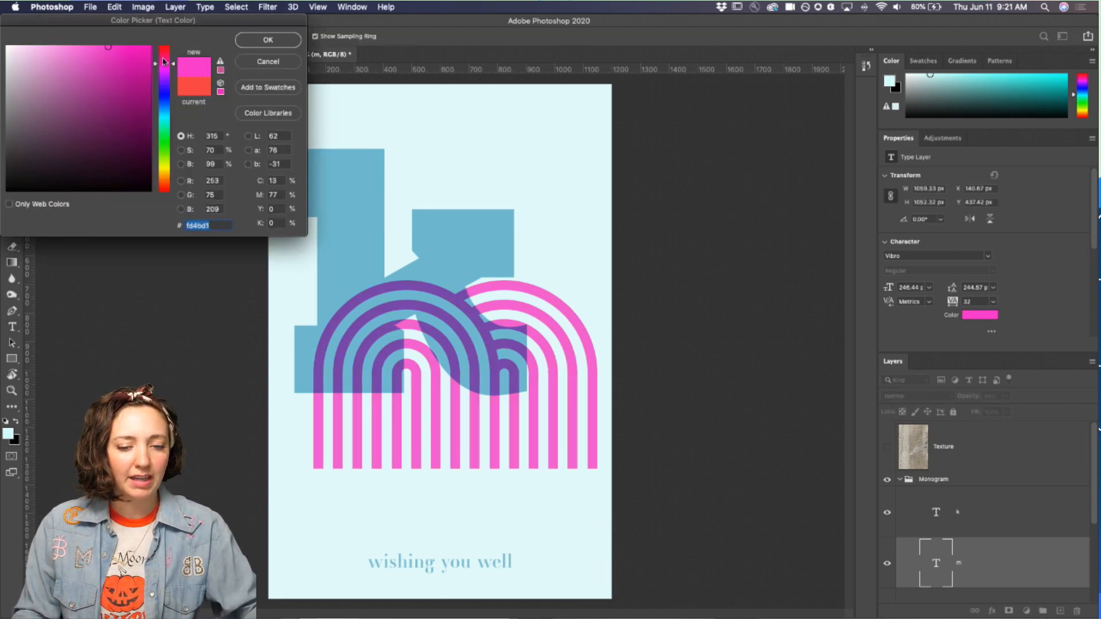
click(80, 48)
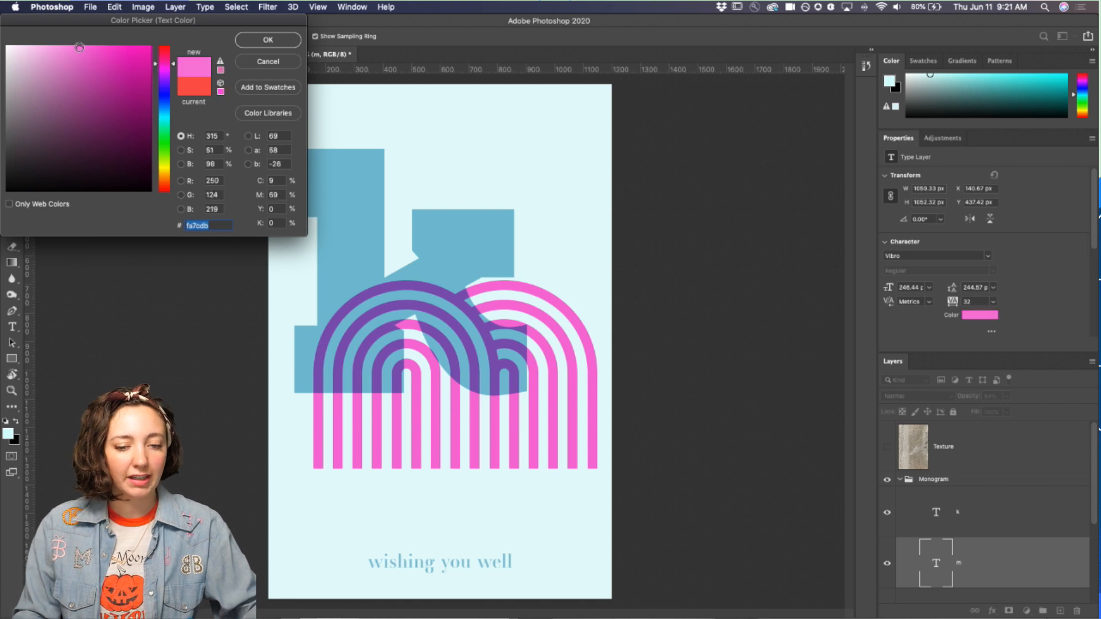
click(270, 40)
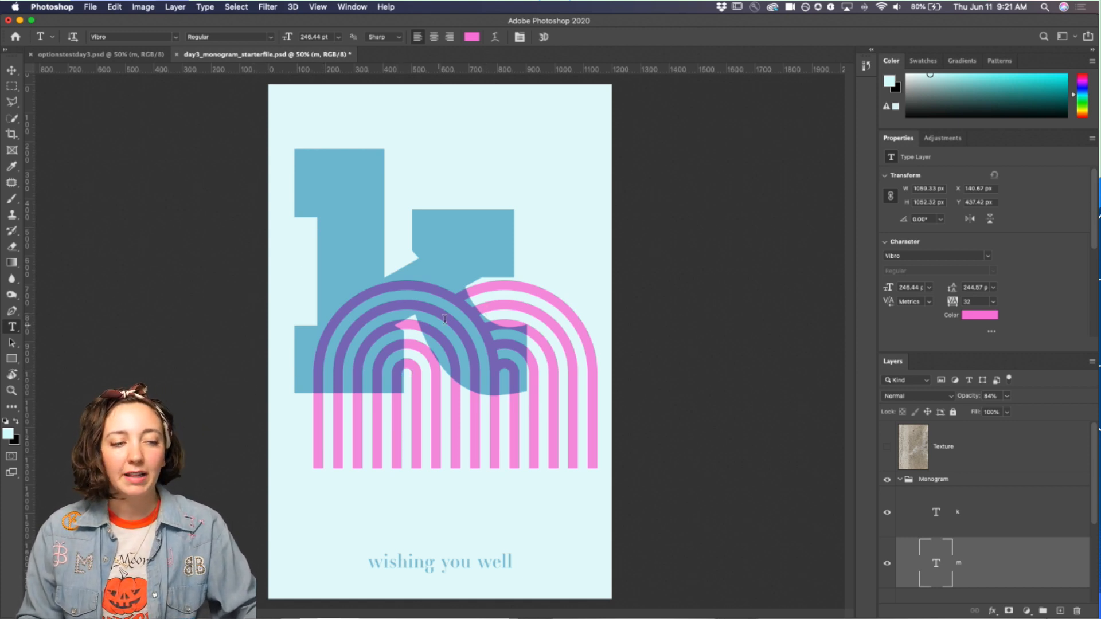
Step: Recolour the letter k a slightly brighter, more saturated sky blue
click(983, 514)
click(980, 315)
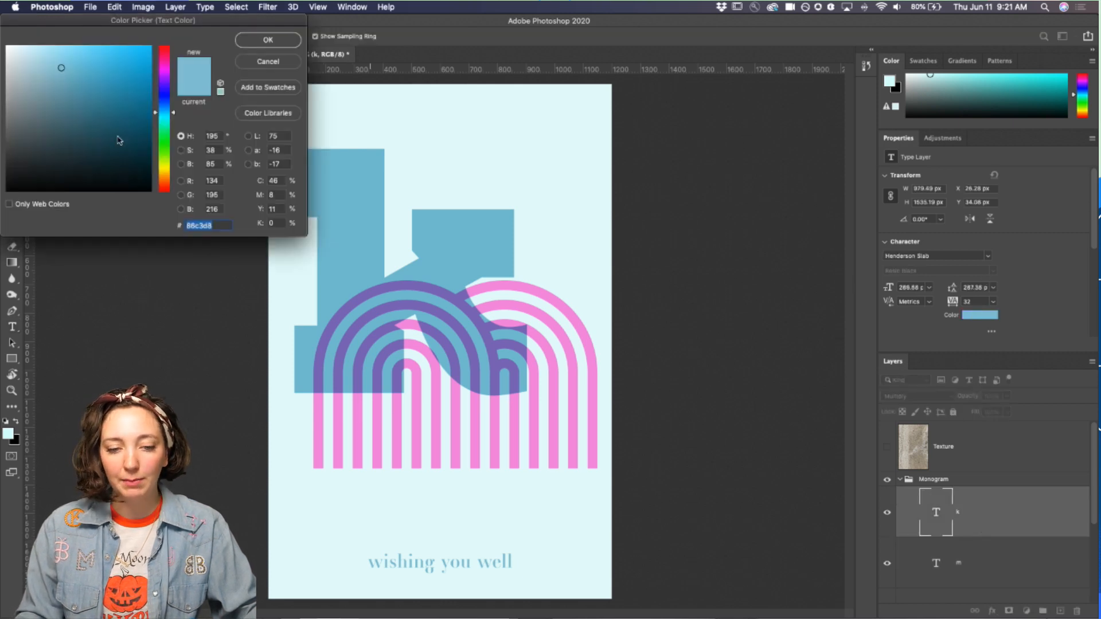
click(83, 64)
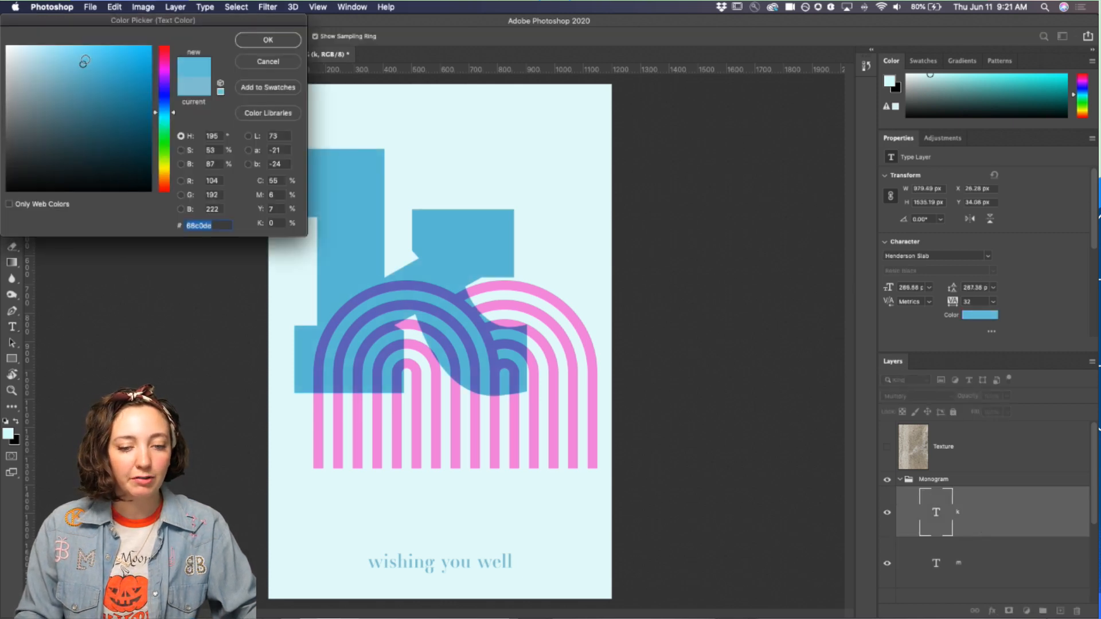
drag(84, 62, 82, 62)
click(253, 41)
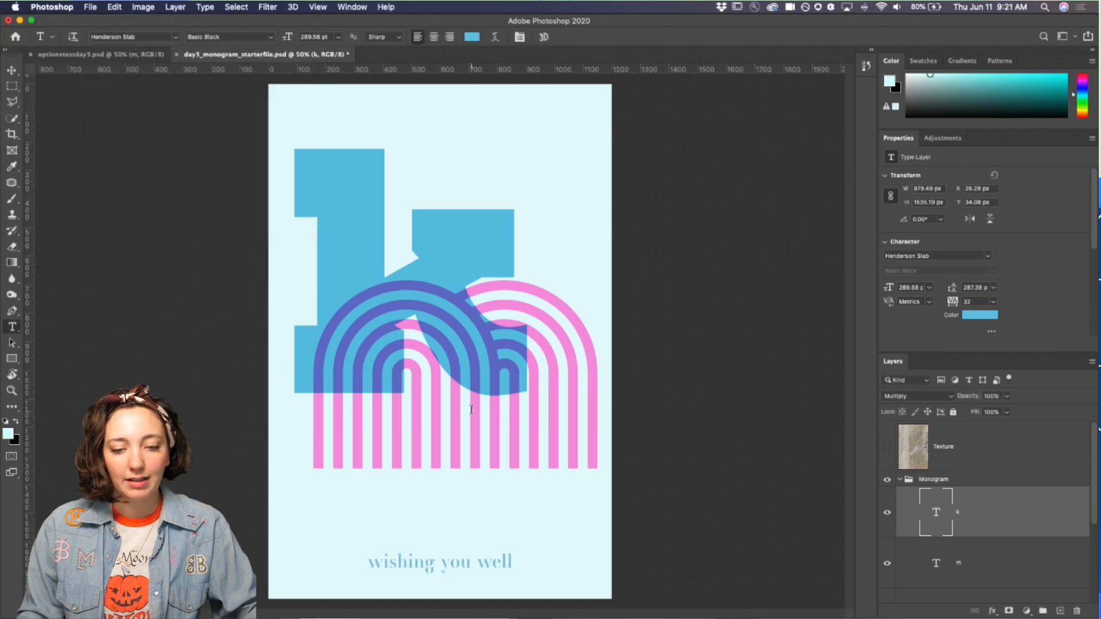
Step: Collapse the Monogram group and move the whole group slightly up and to the left on the card
shift+click(976, 568)
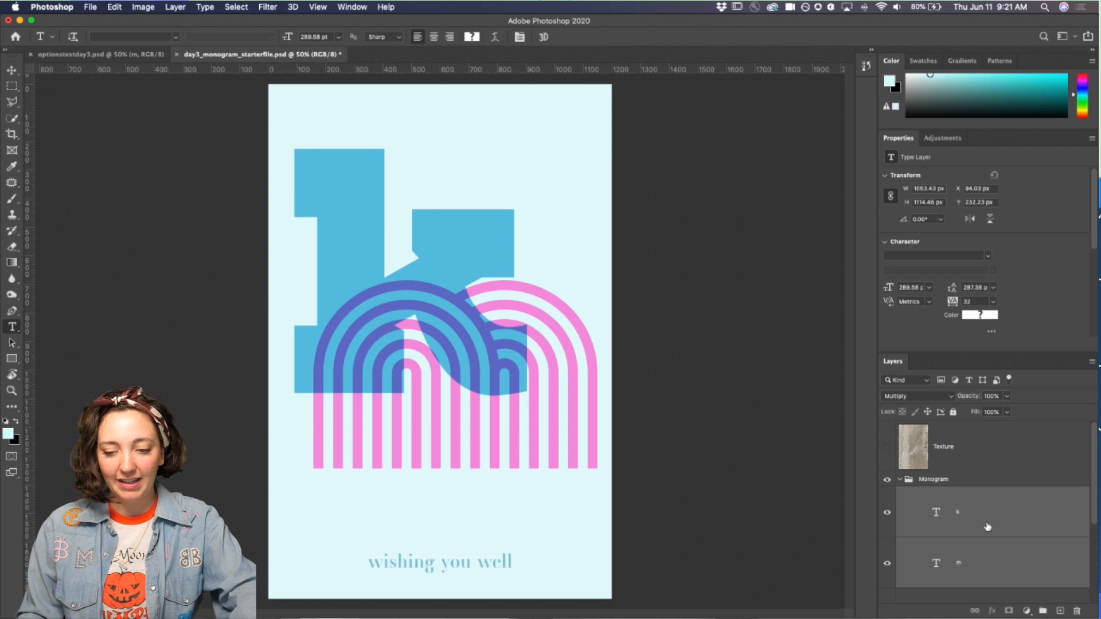
click(899, 480)
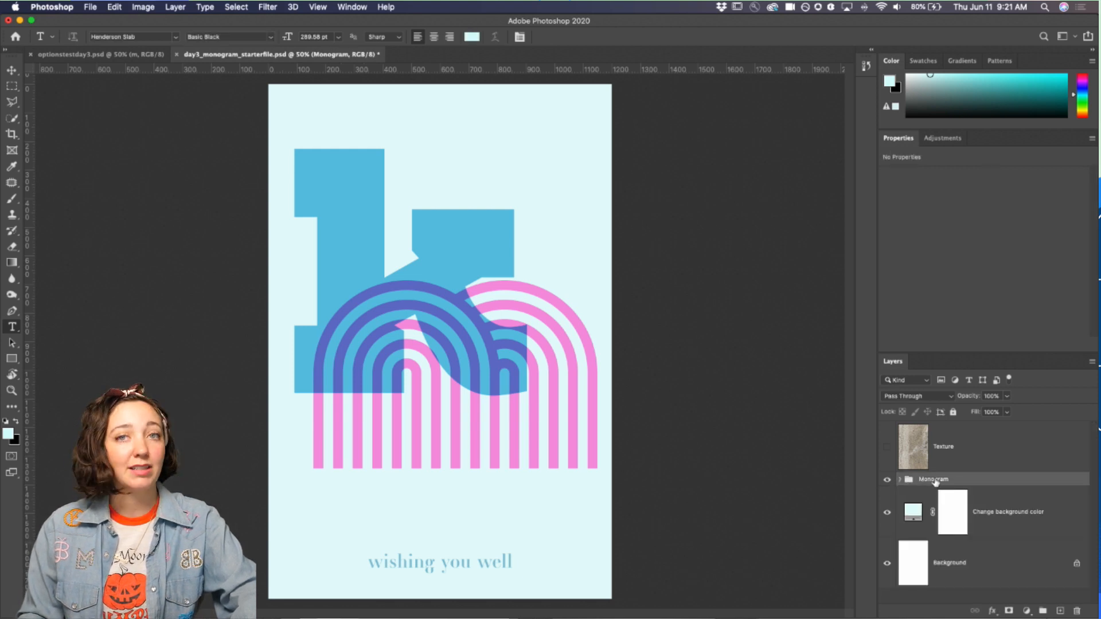
click(11, 70)
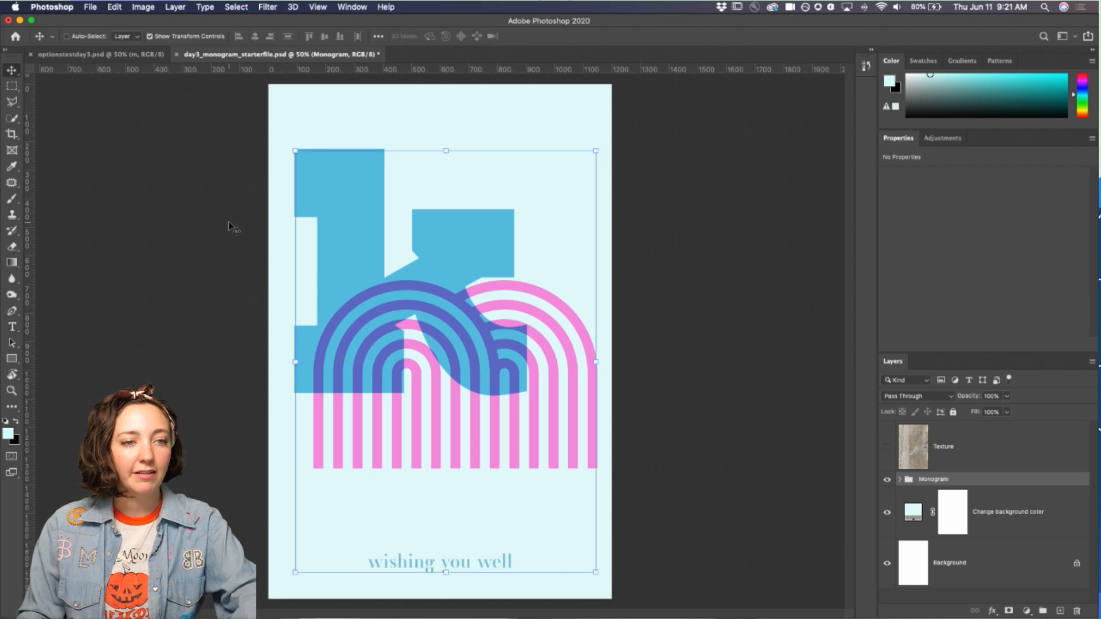
drag(392, 310, 418, 328)
key(super+z)
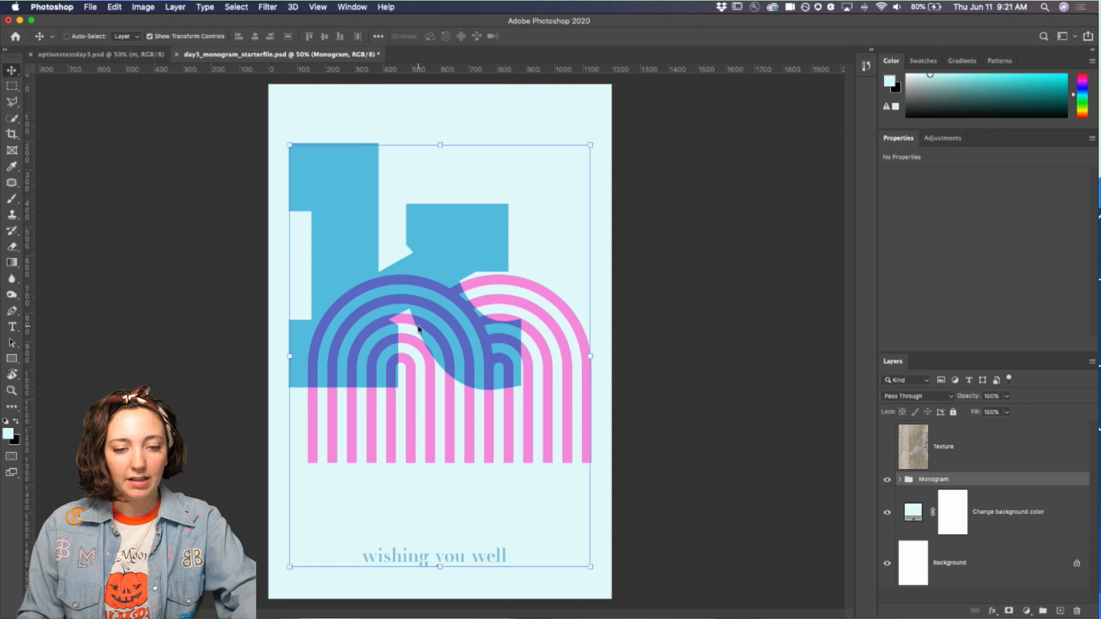
Step: Expand the Monogram group and move the phrase up and right to just below the letter m, at about X 413 px, Y 1370 px
click(899, 479)
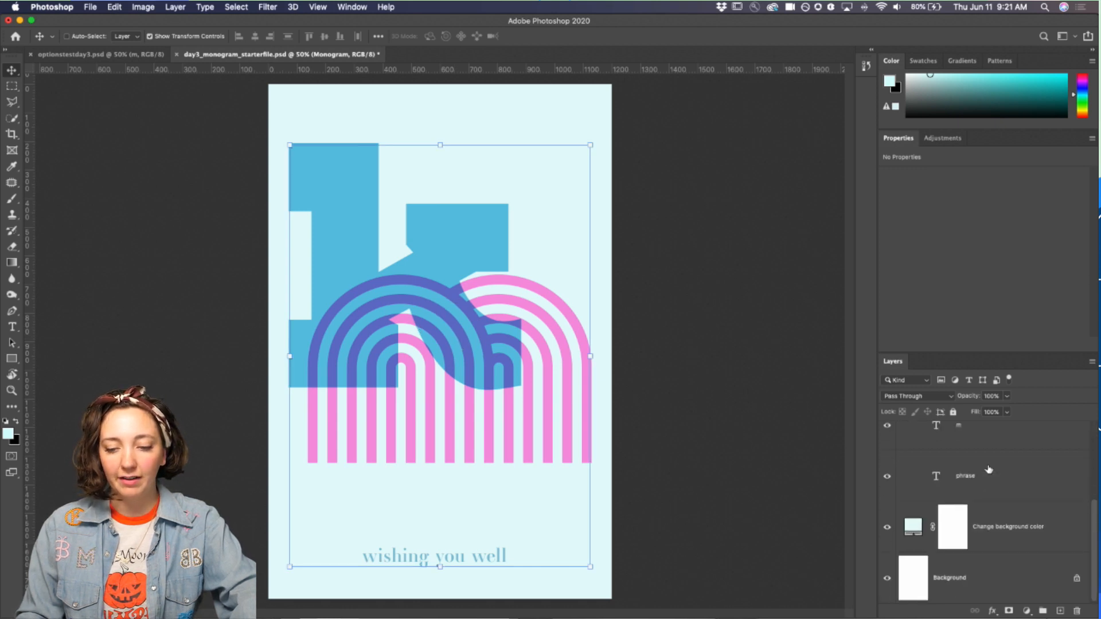
click(986, 472)
key(t)
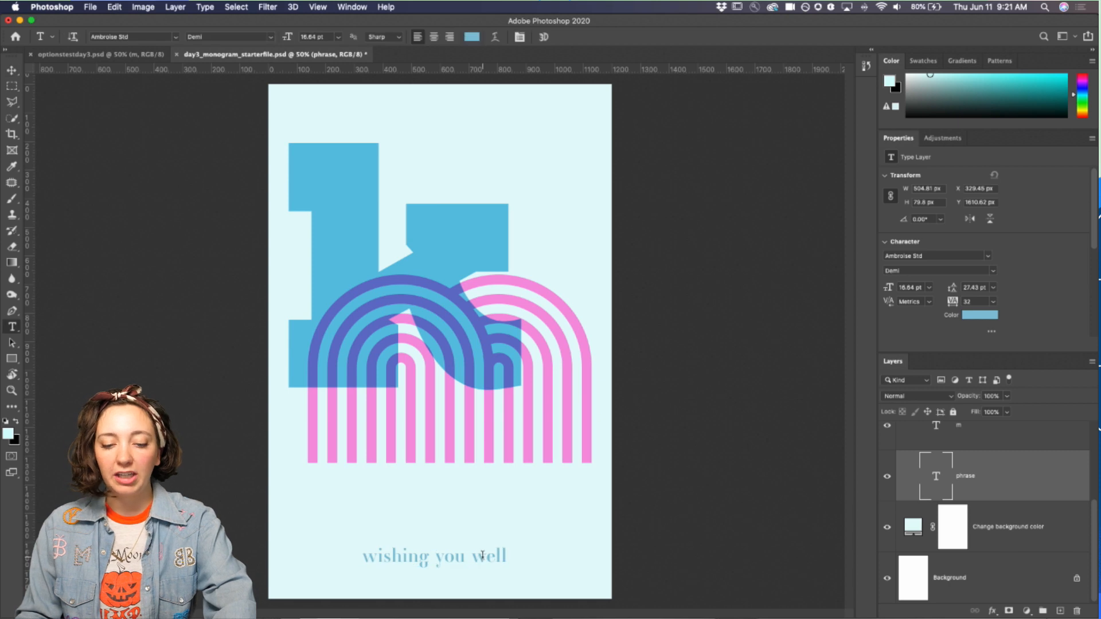
click(482, 555)
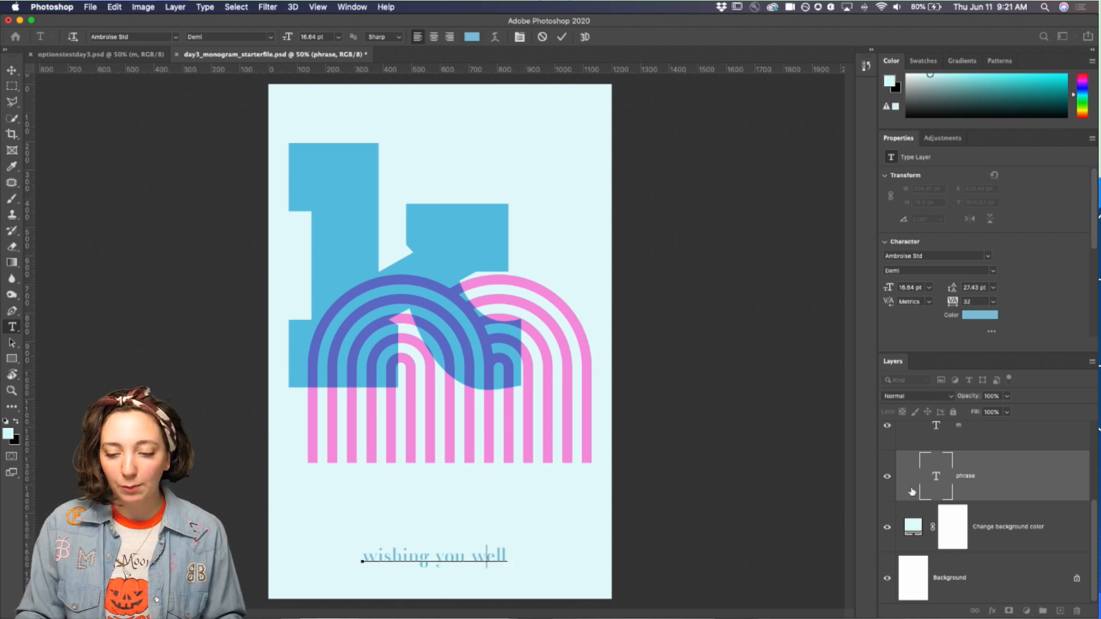
click(974, 447)
click(976, 492)
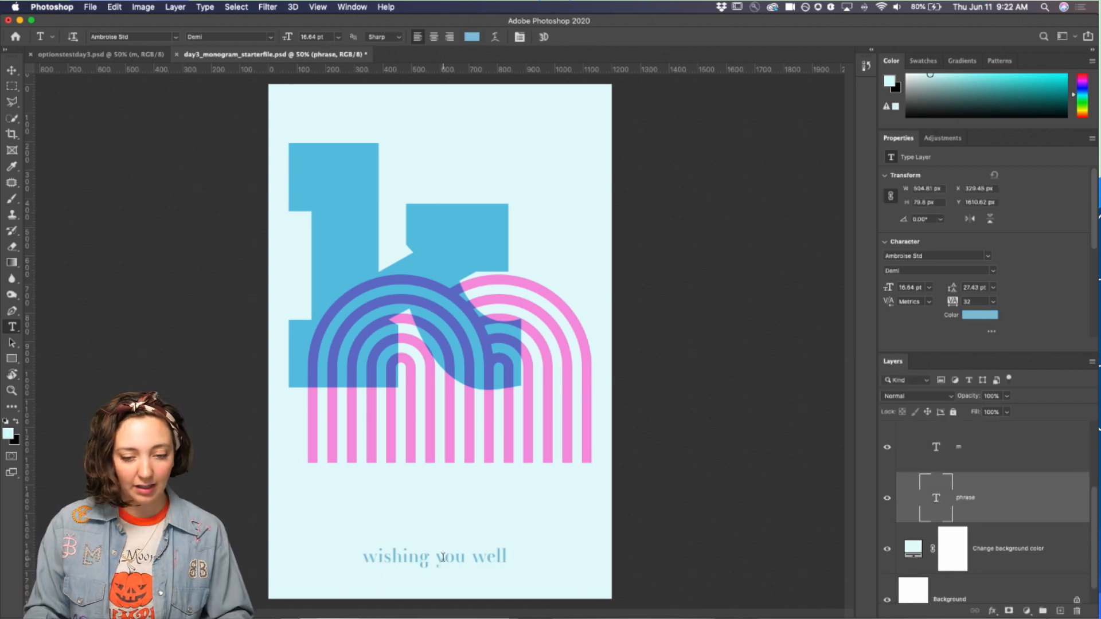
click(11, 69)
drag(459, 559, 485, 492)
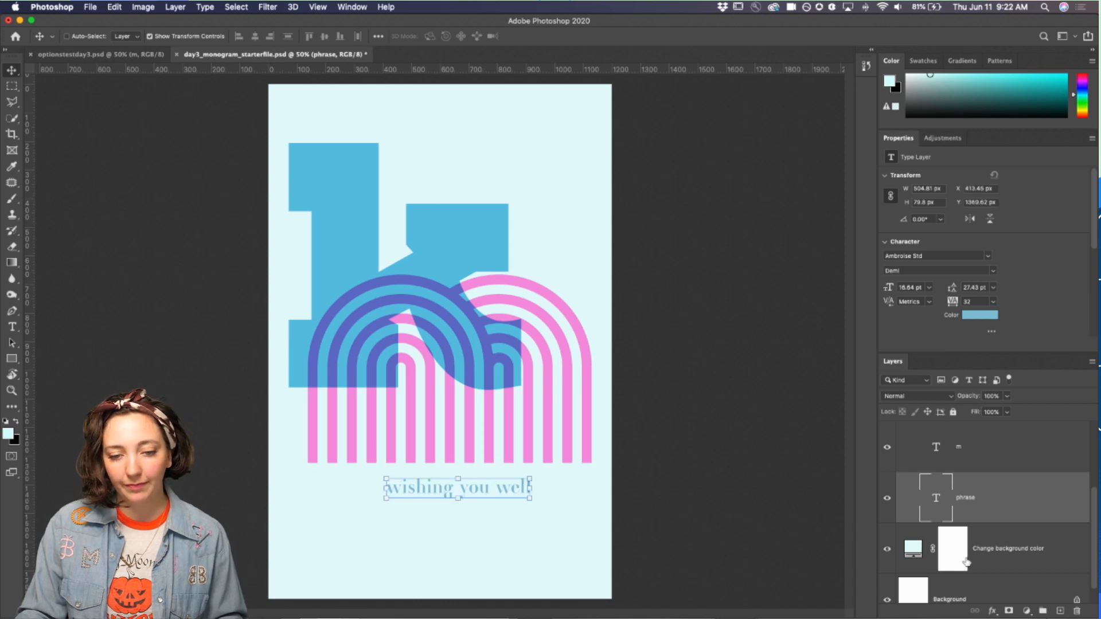
Step: Move the letter k slightly up and right relative to the m, to about X 40 px, Y -51 px
click(999, 539)
click(985, 470)
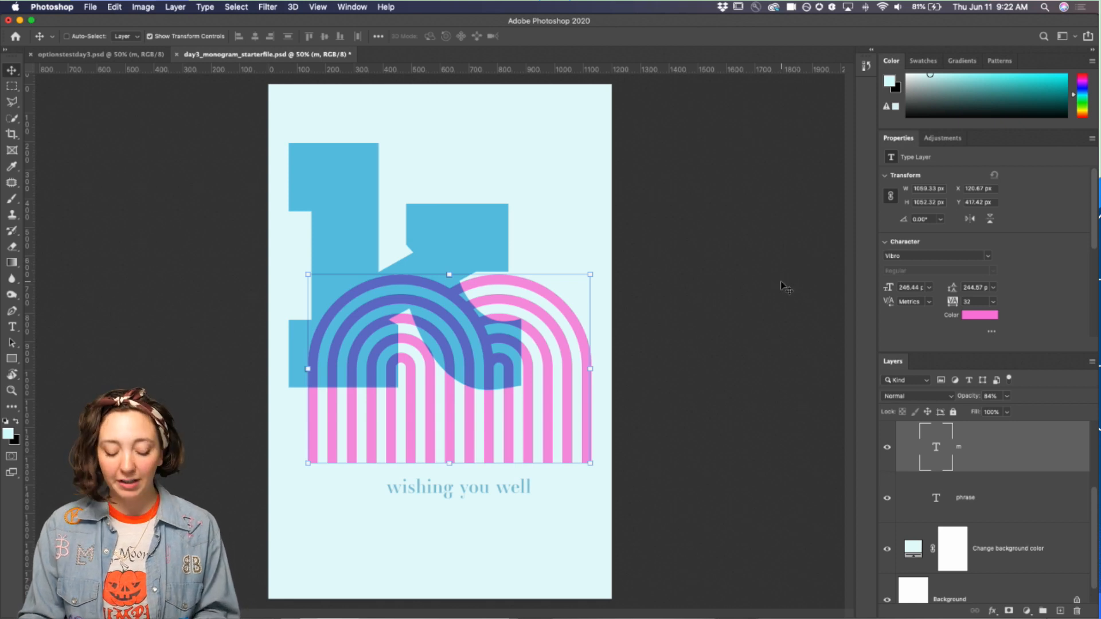
key(super+minus)
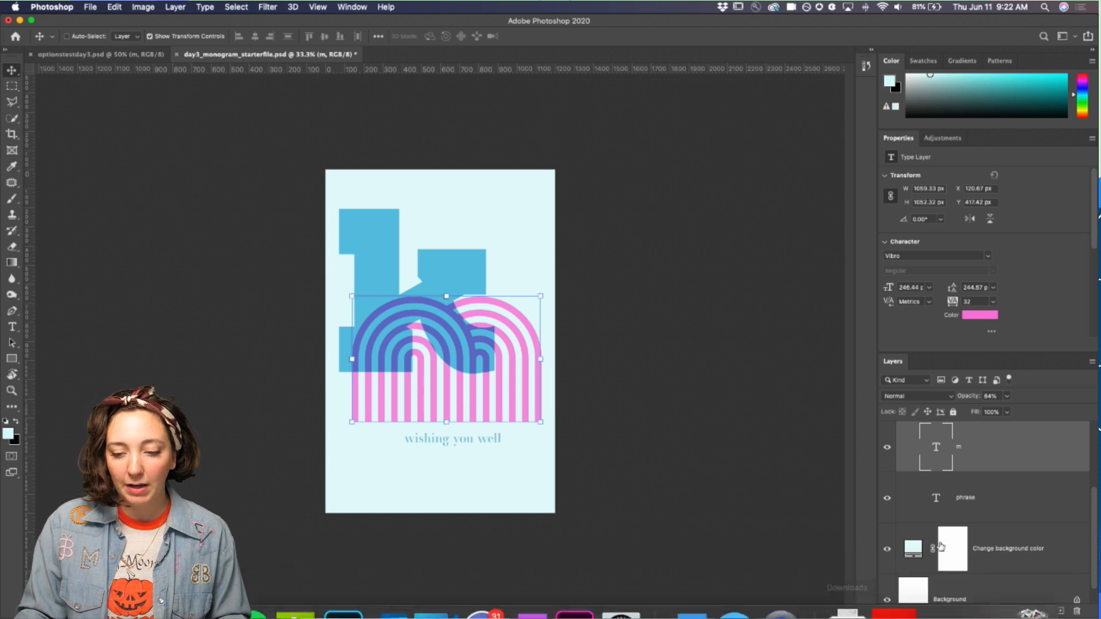
scroll(953, 483, up, 3)
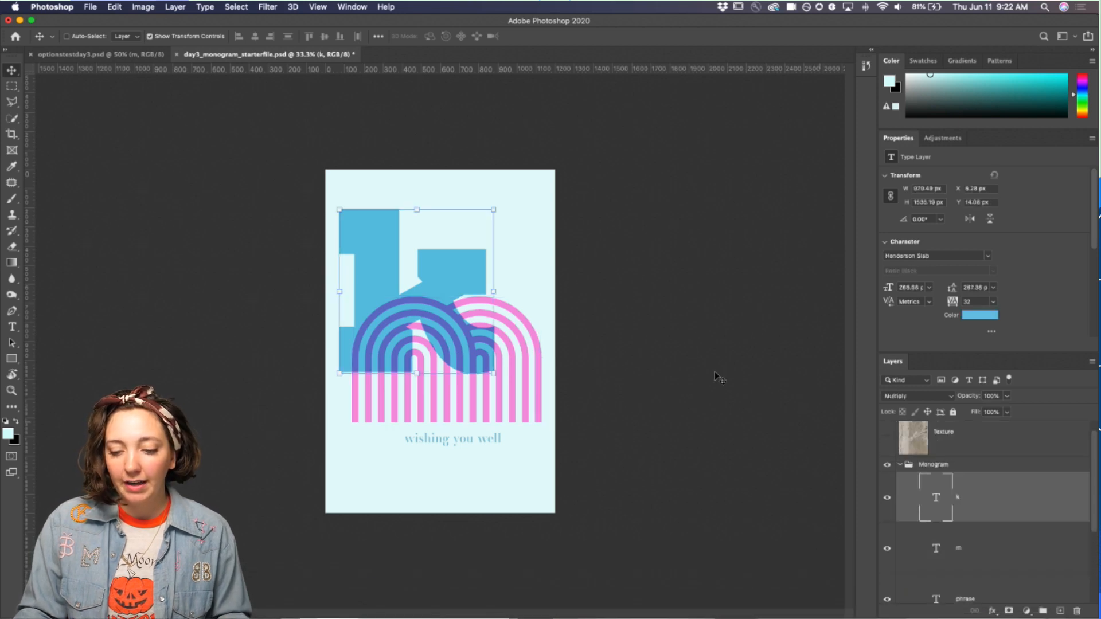
click(955, 497)
drag(388, 254, 391, 247)
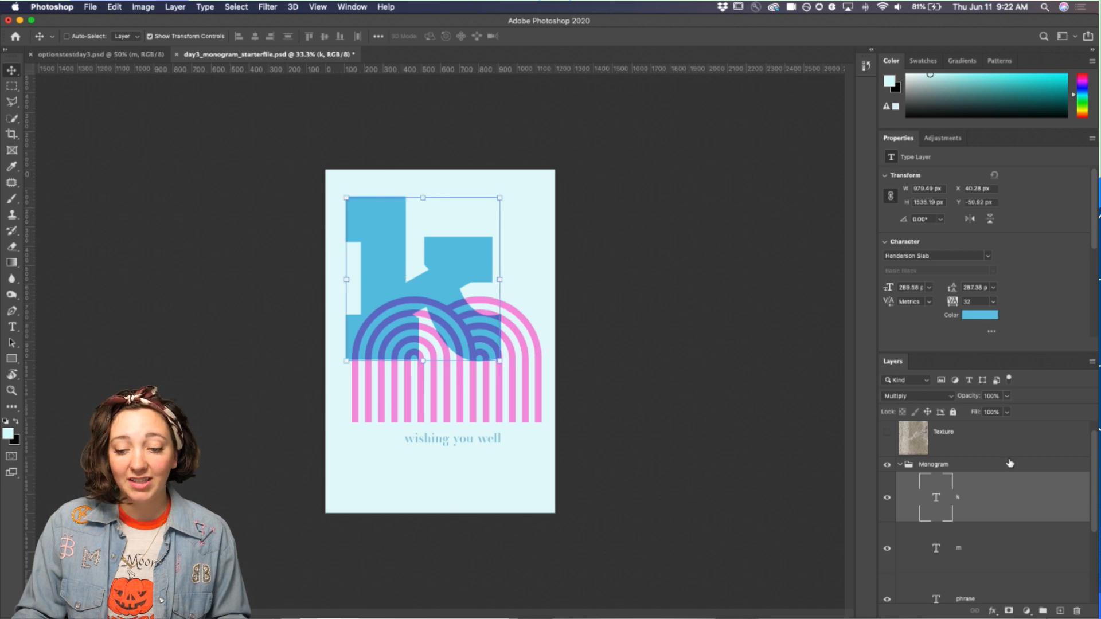
Step: Collapse the Monogram group, move the whole group slightly down to centre it vertically on the card, and select the Texture layer
click(900, 464)
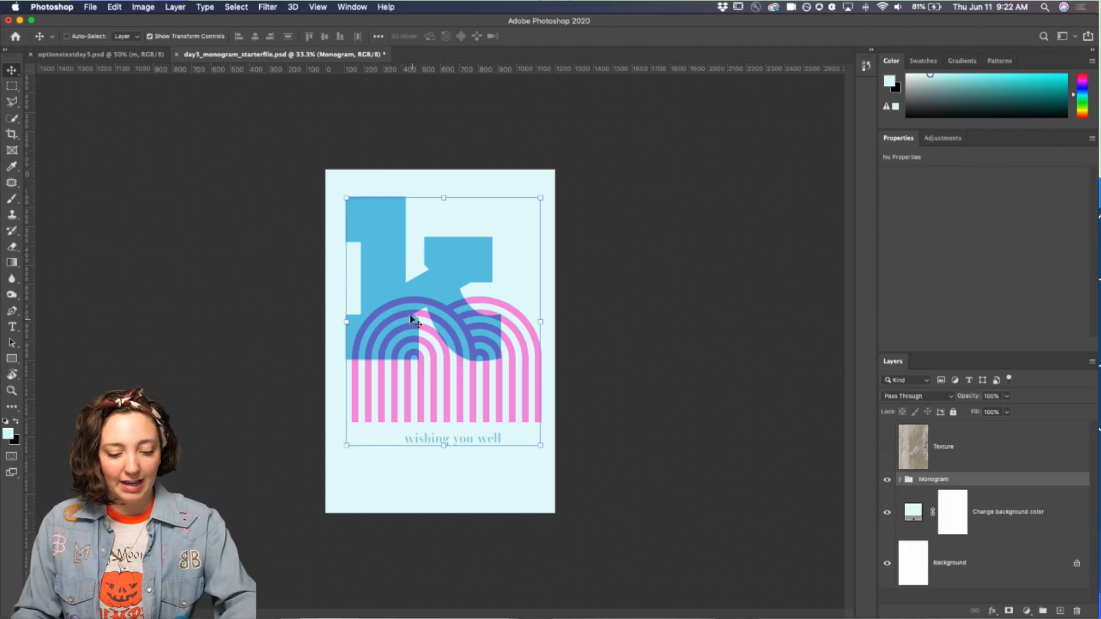
drag(429, 298, 429, 318)
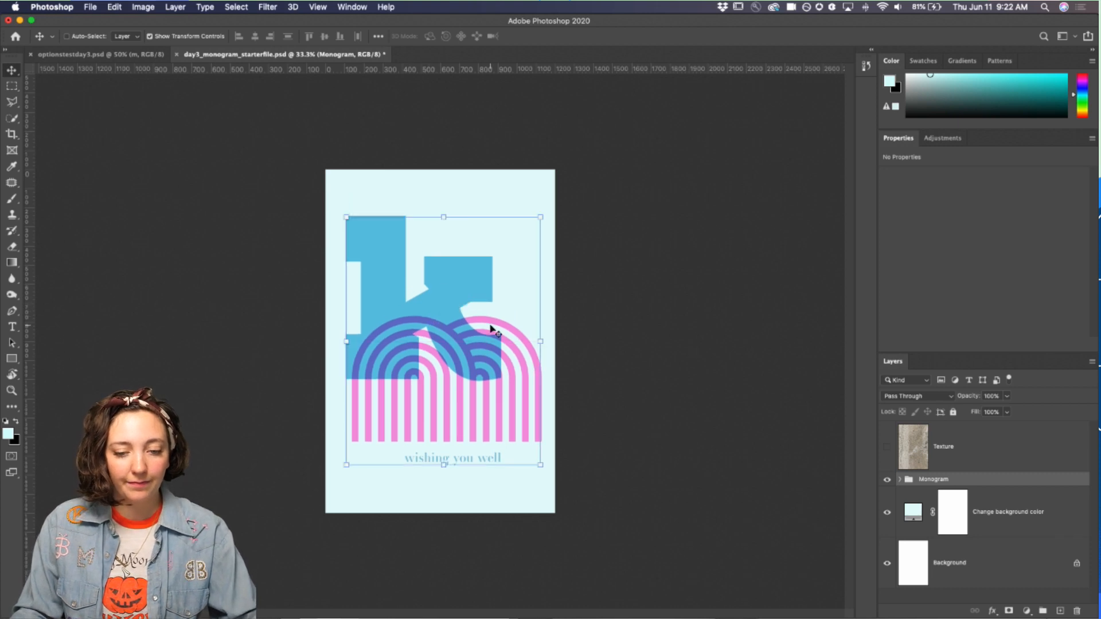
click(956, 445)
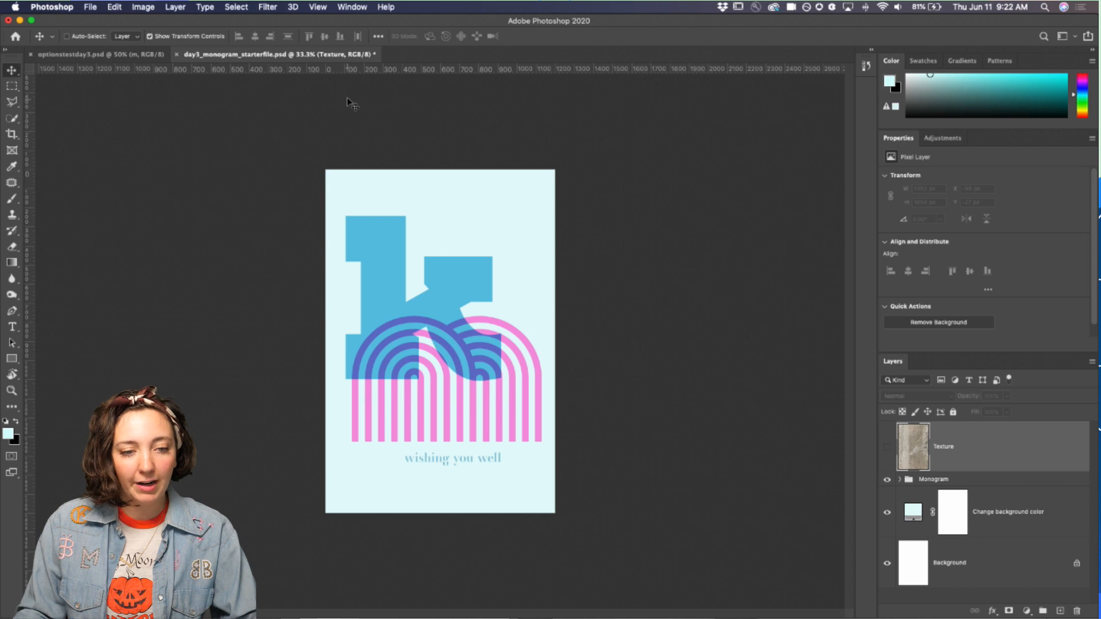
Step: Start an Export As of the card and set the image width to 700 px with the height scaled proportionally
click(90, 7)
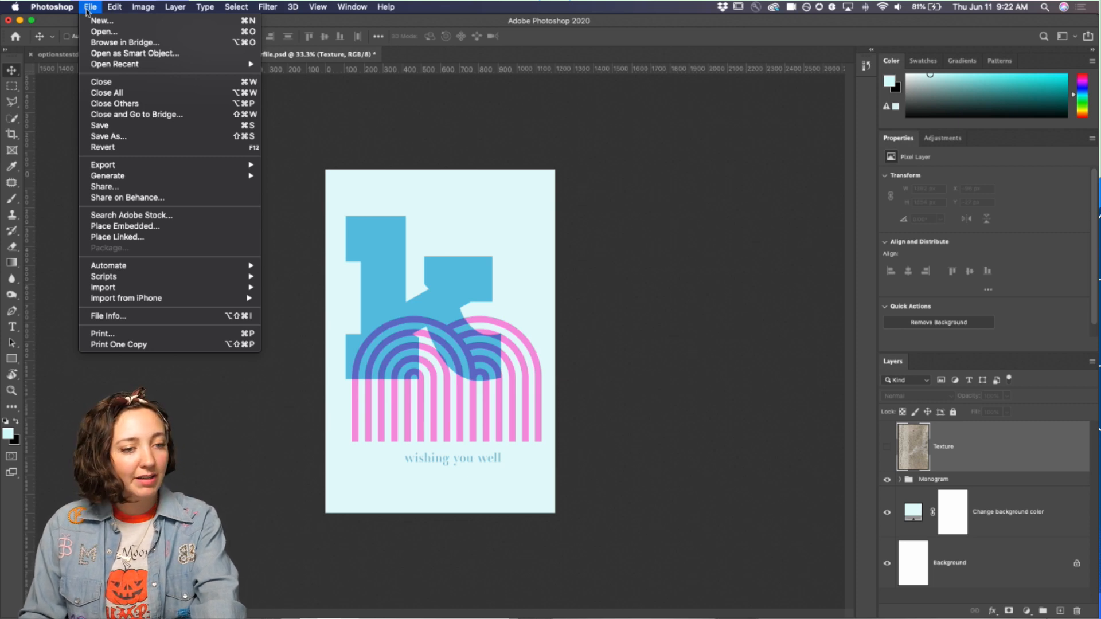
mouse_move(84, 65)
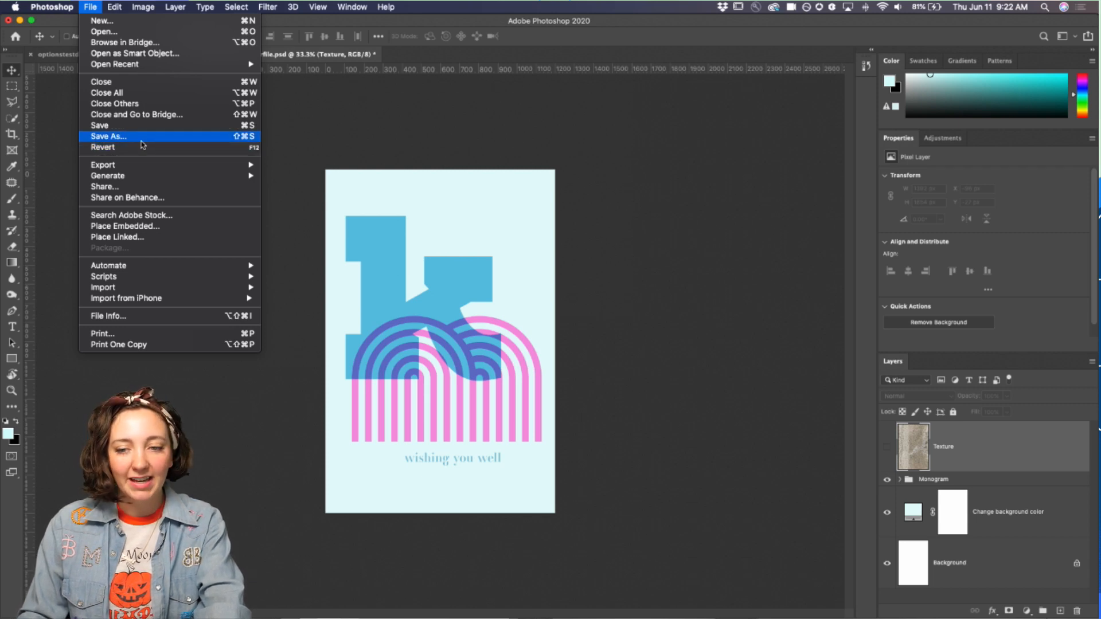
mouse_move(138, 166)
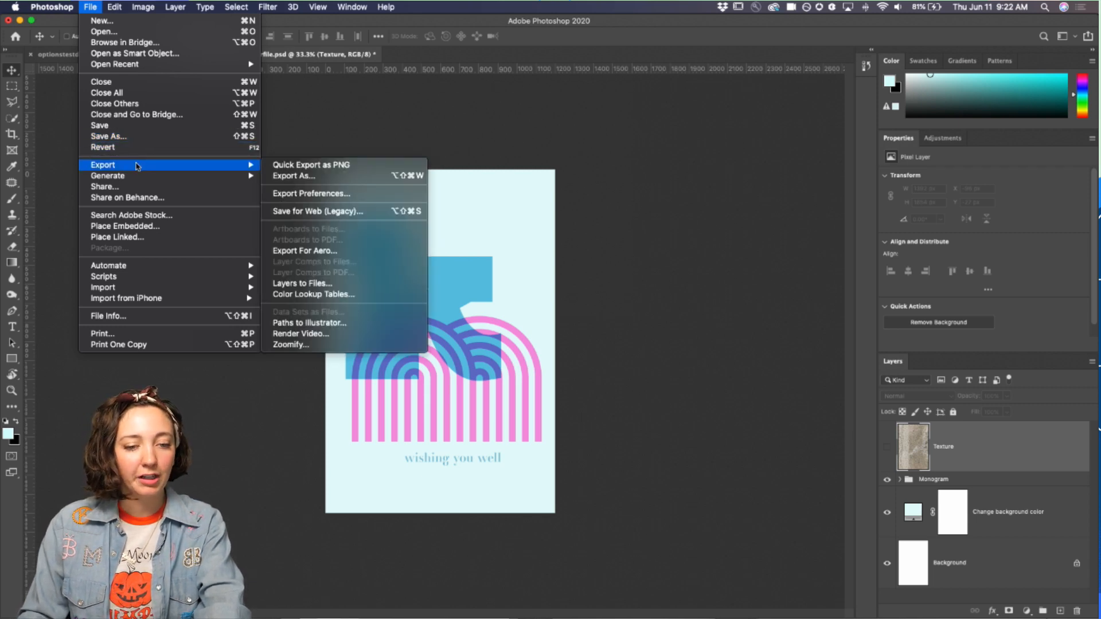
click(293, 176)
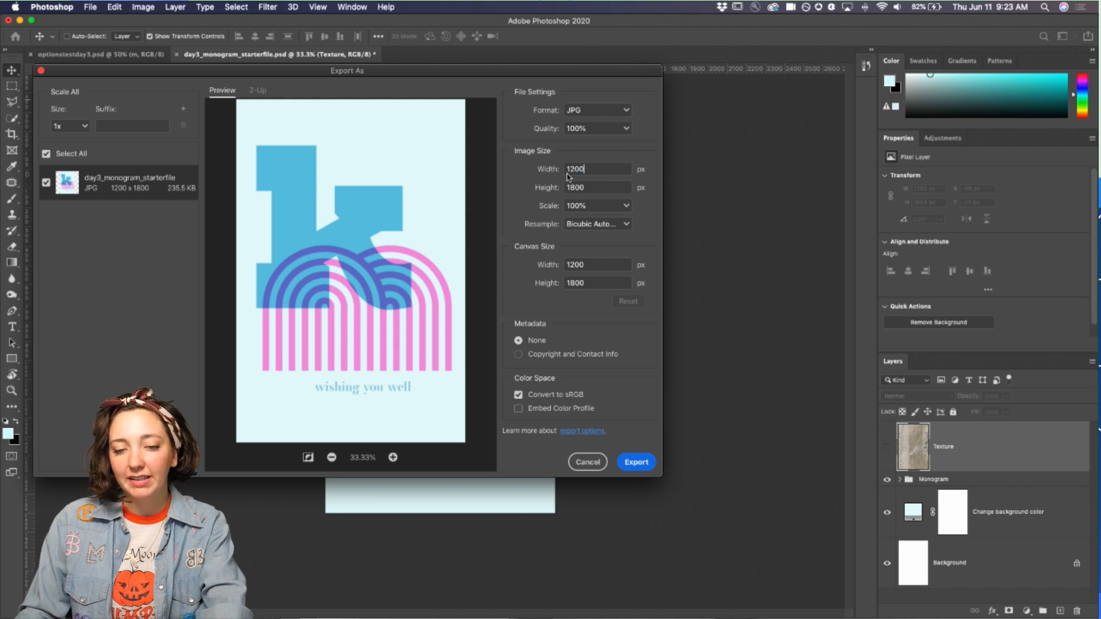
double_click(579, 169)
text(700)
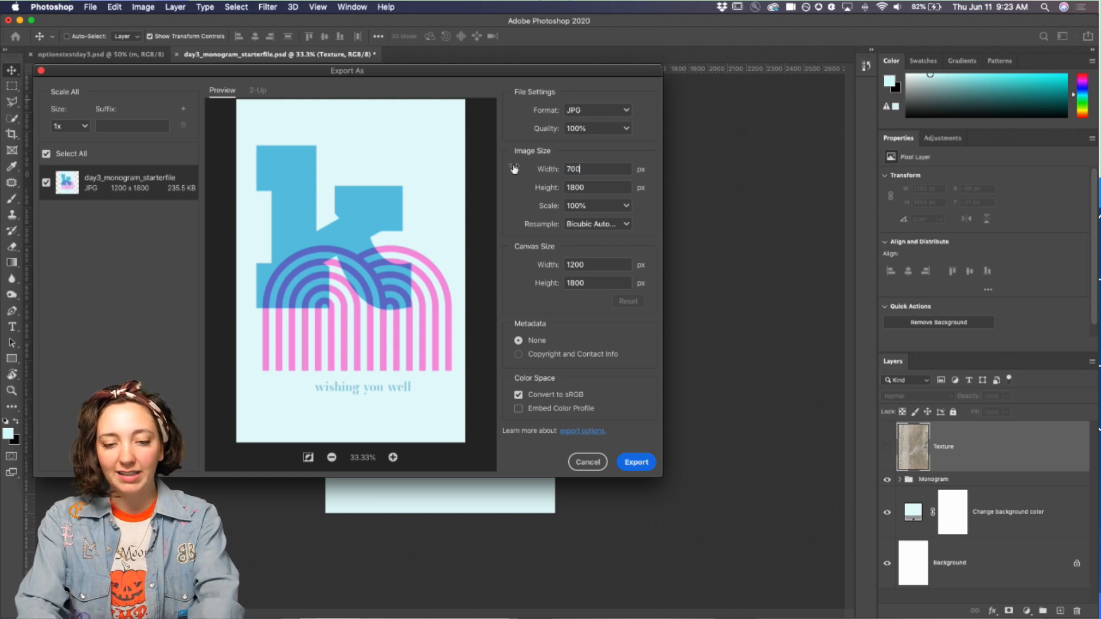
key(Tab)
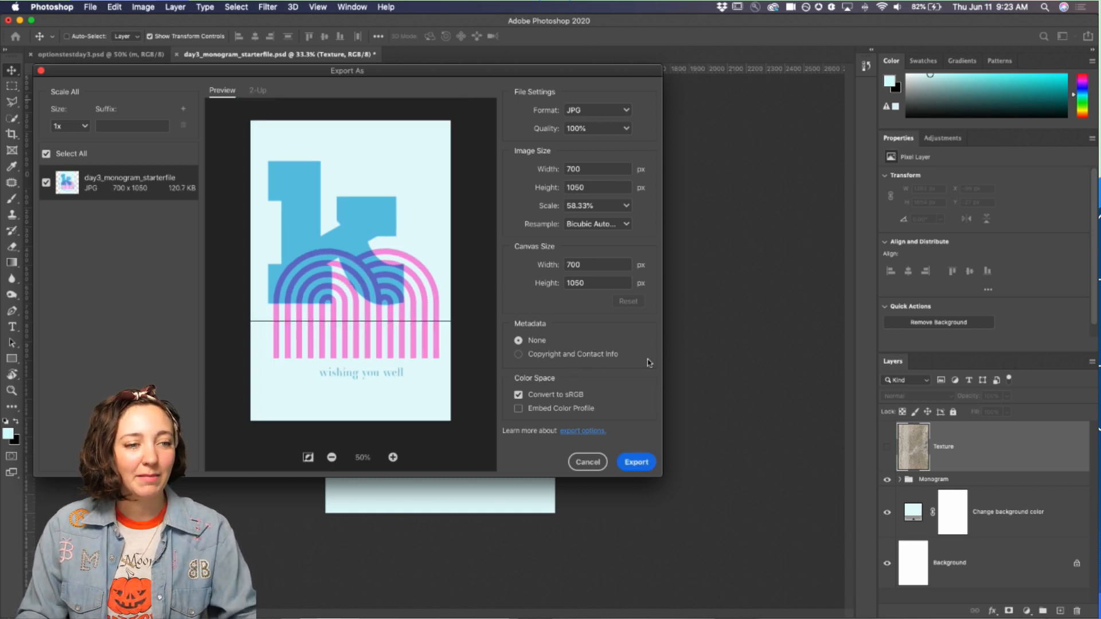
Step: Export the JPG into the DAY3 - MONOGRAM folder under the name fordiscord_day3.jpg
click(635, 462)
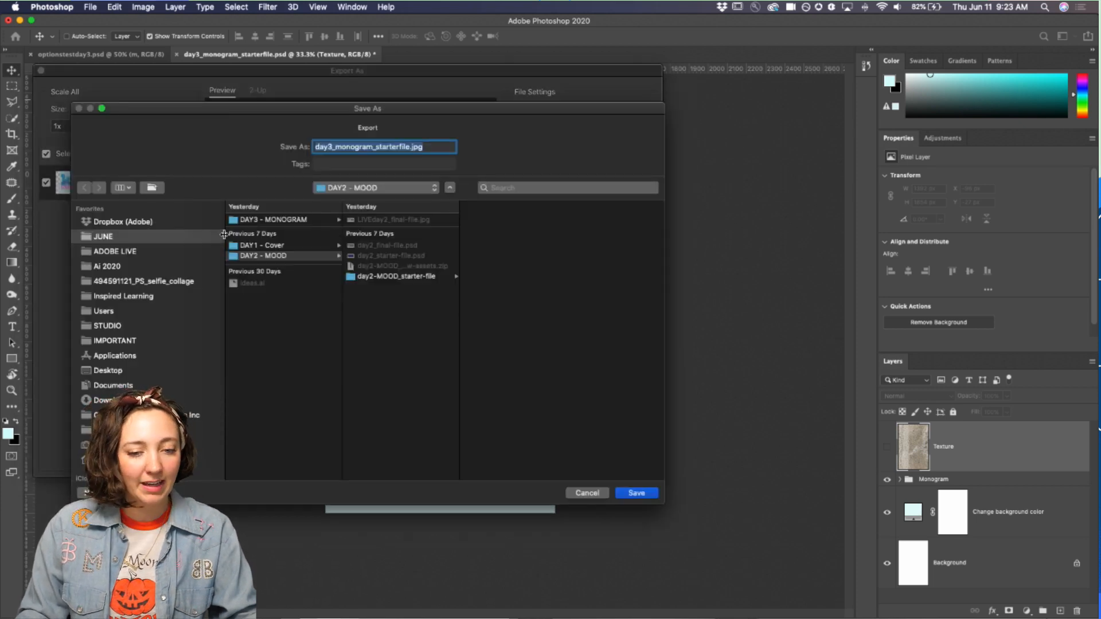
click(283, 226)
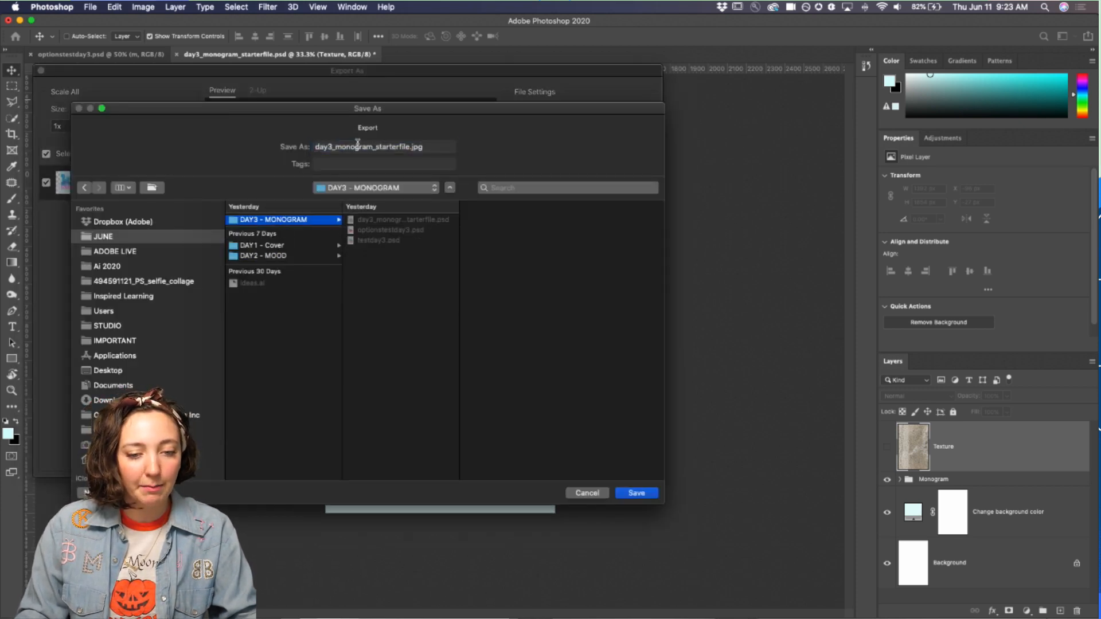
double_click(410, 147)
text(fordis)
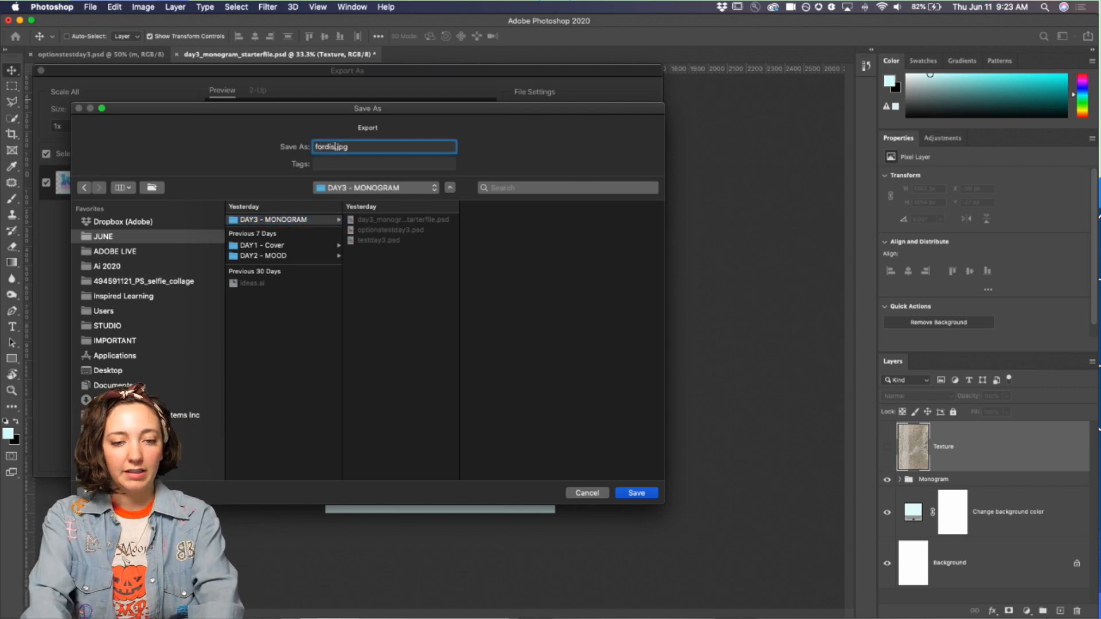
text(cord_day3)
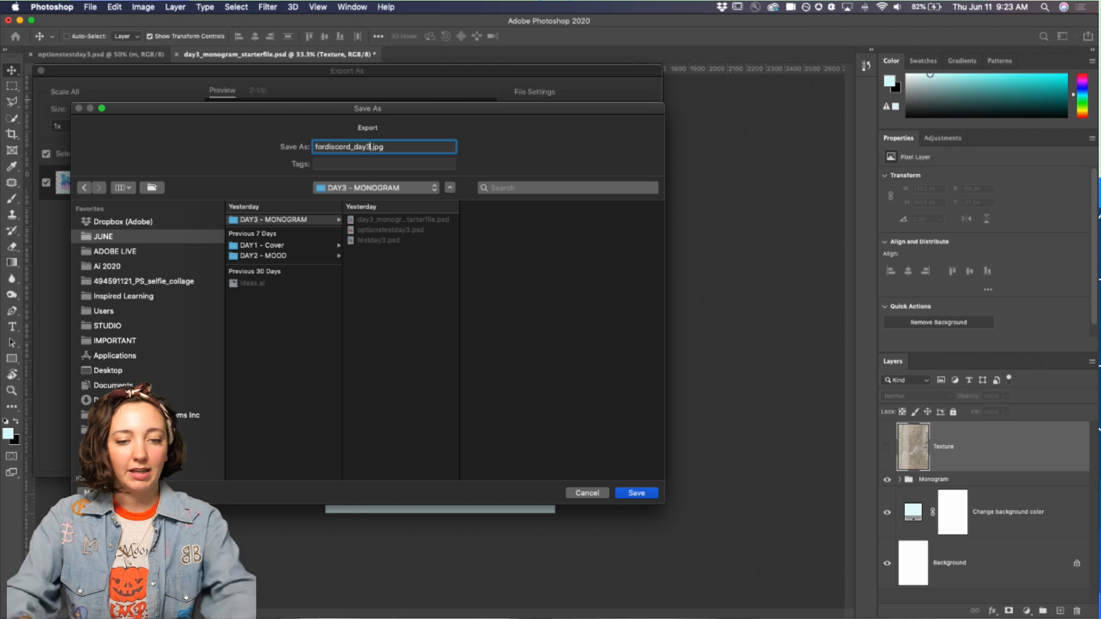
click(637, 493)
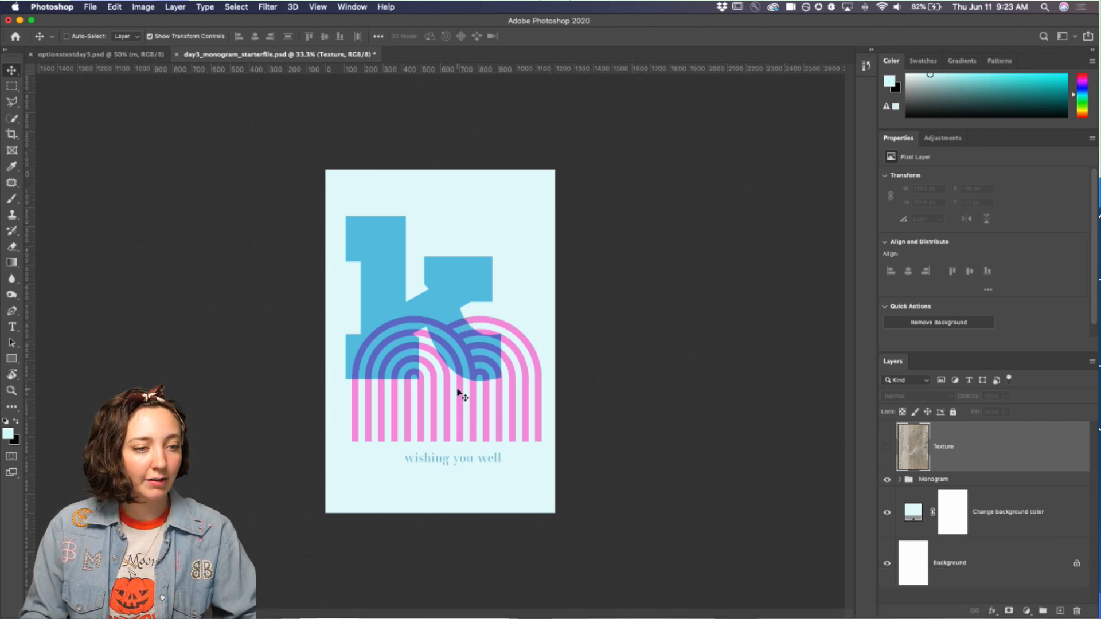
Step: Switch to Discord and attach fordiscord_day3.jpg from the JUNE folder's DAY3 - MONOGRAM subfolder to the current-challenge channel
mouse_move(574, 597)
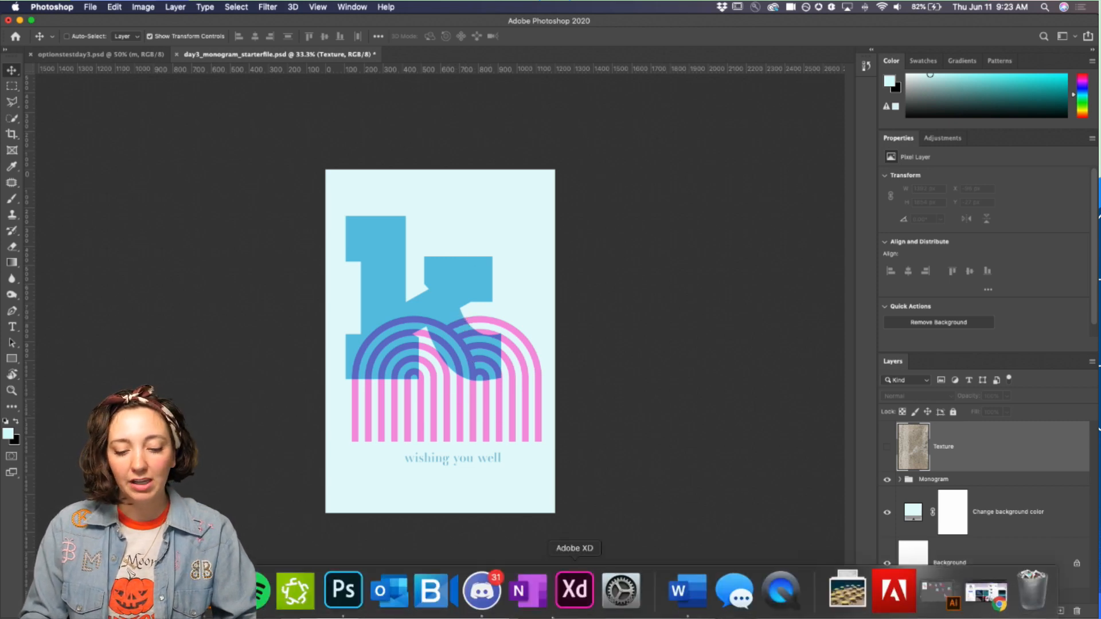
click(482, 591)
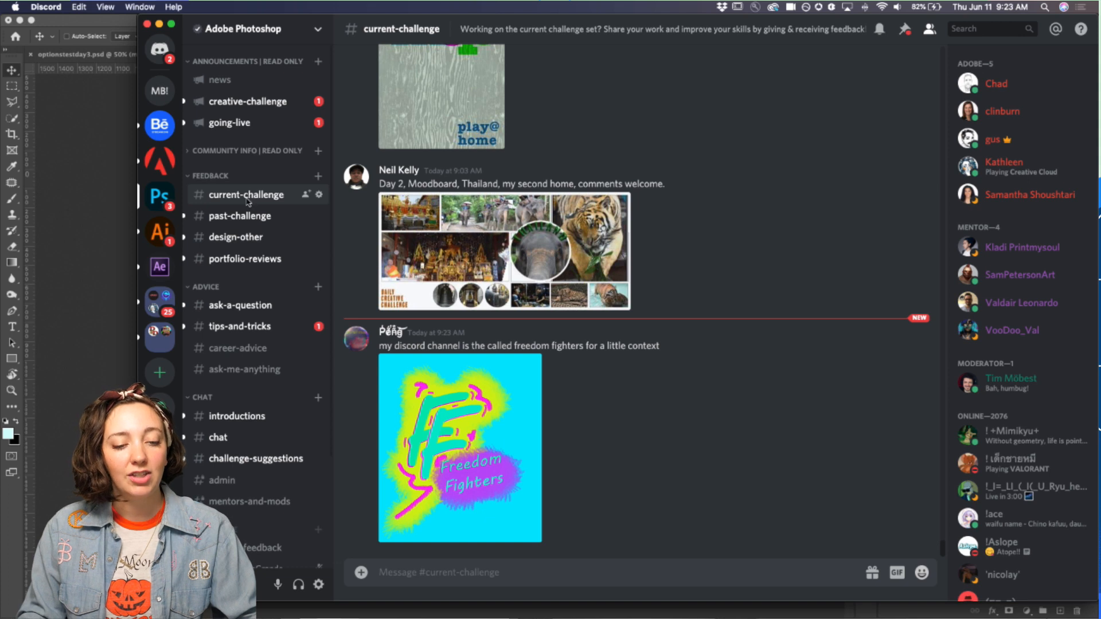
click(362, 573)
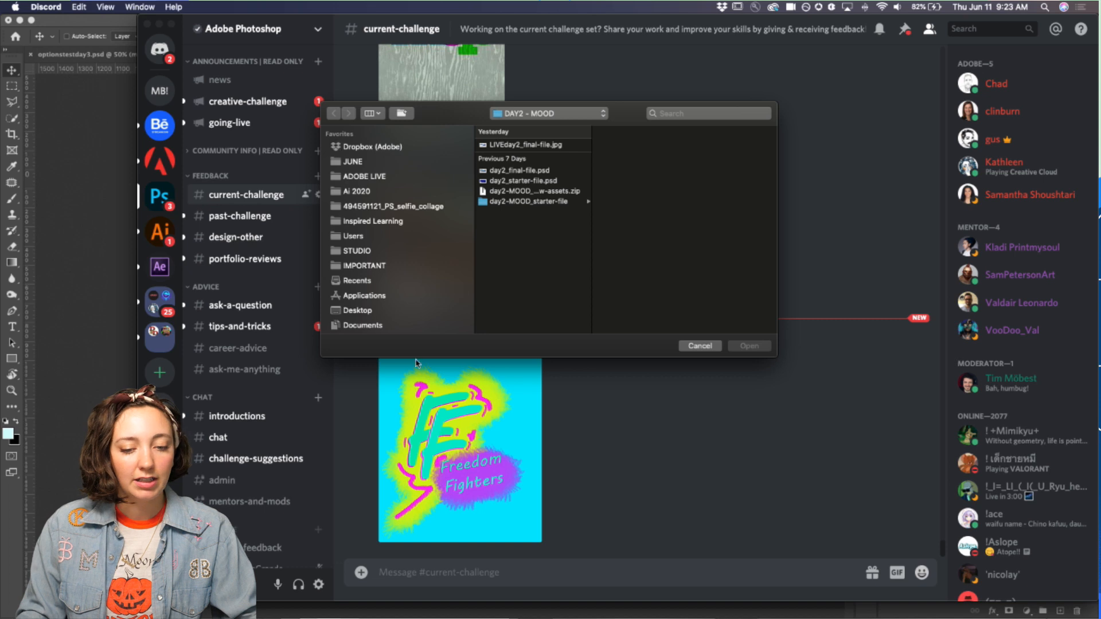
click(549, 119)
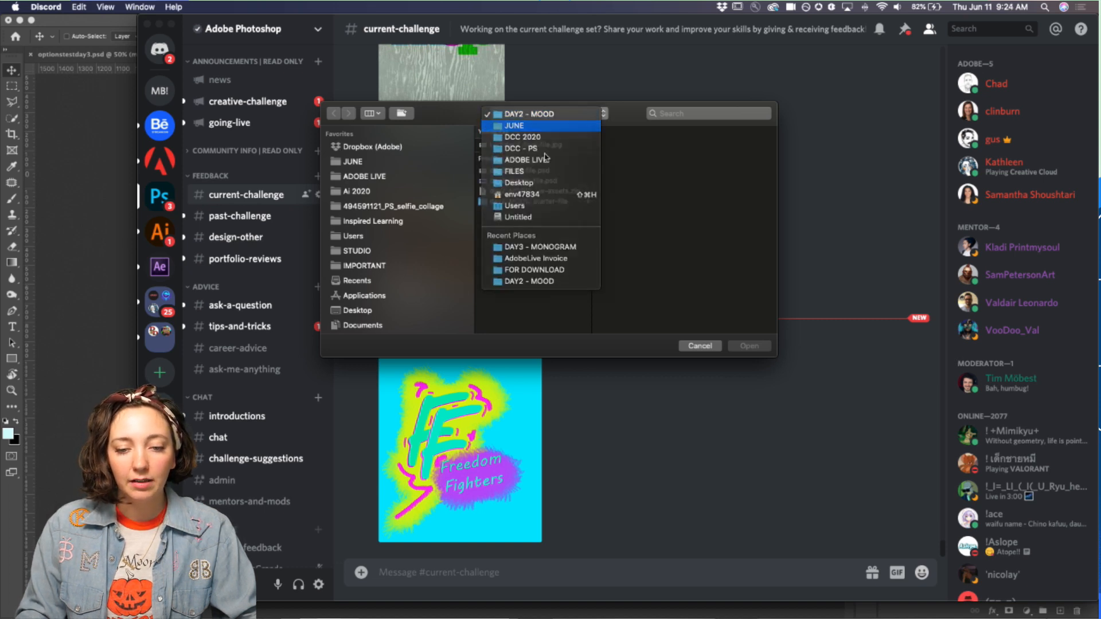
click(544, 125)
click(578, 145)
click(646, 145)
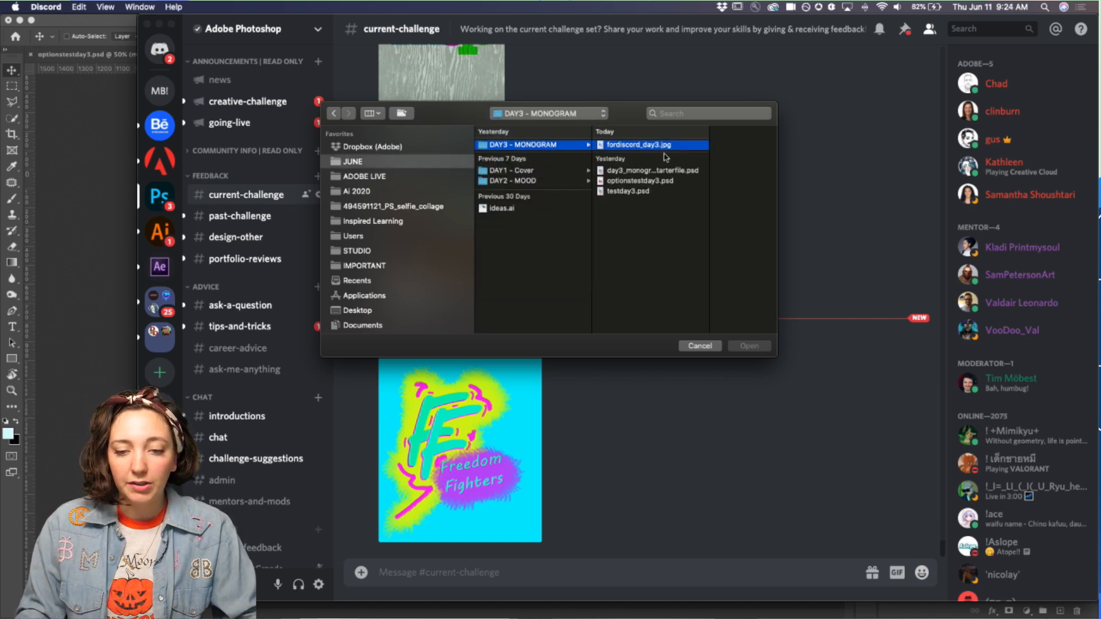
click(753, 347)
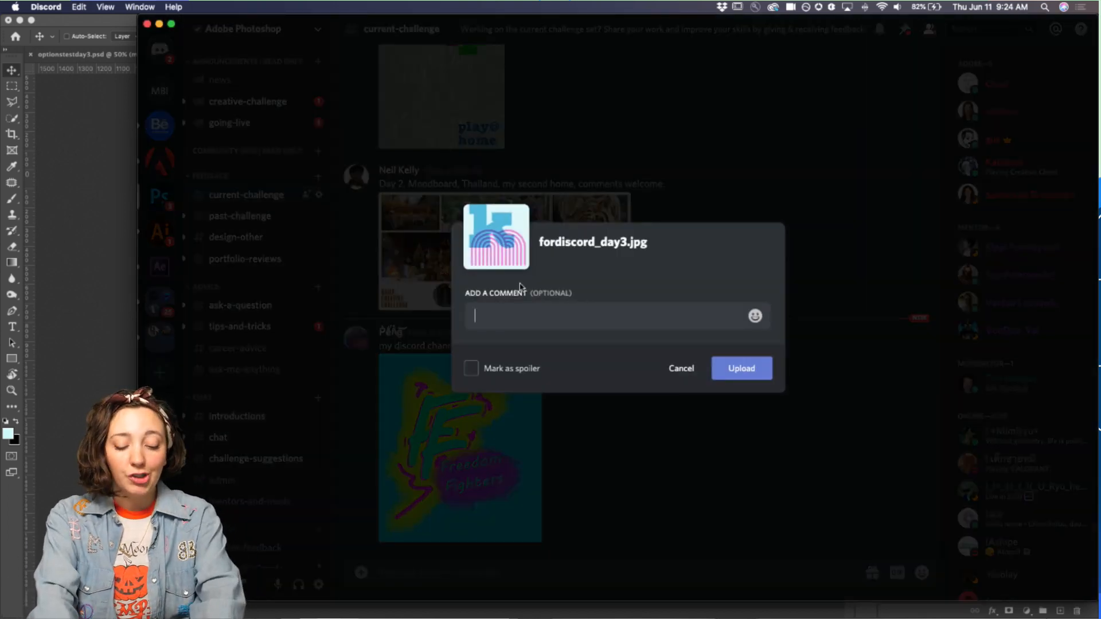
Step: Upload the image with the comment "what do you think of the palette? is the pink/blue too hard to look at?" and return to Photoshop
text(what do you)
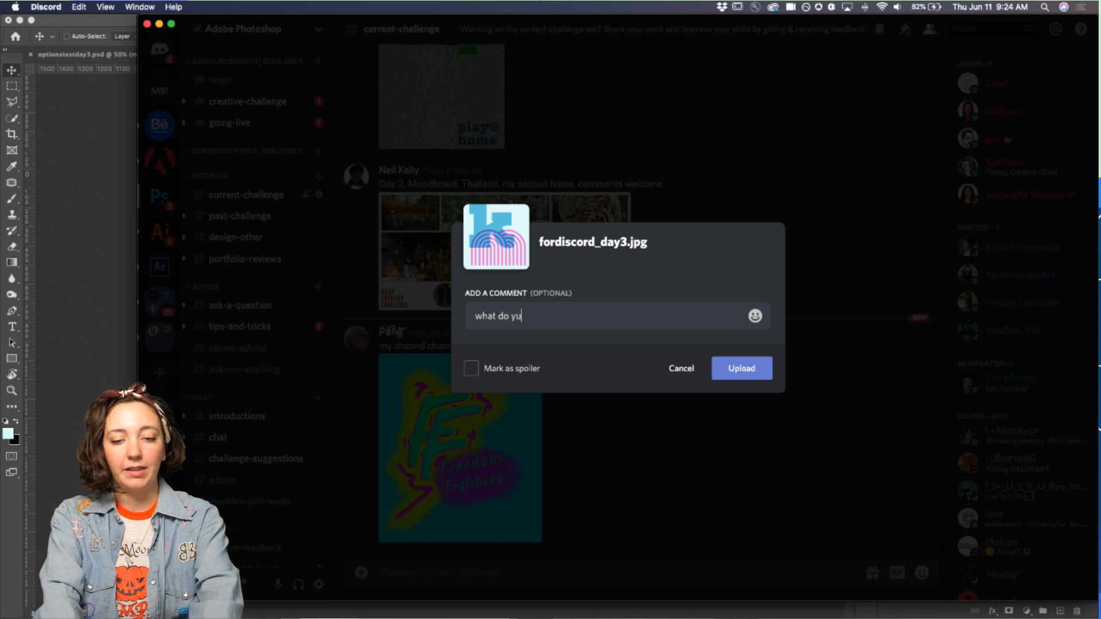
text( think of the palette? is the)
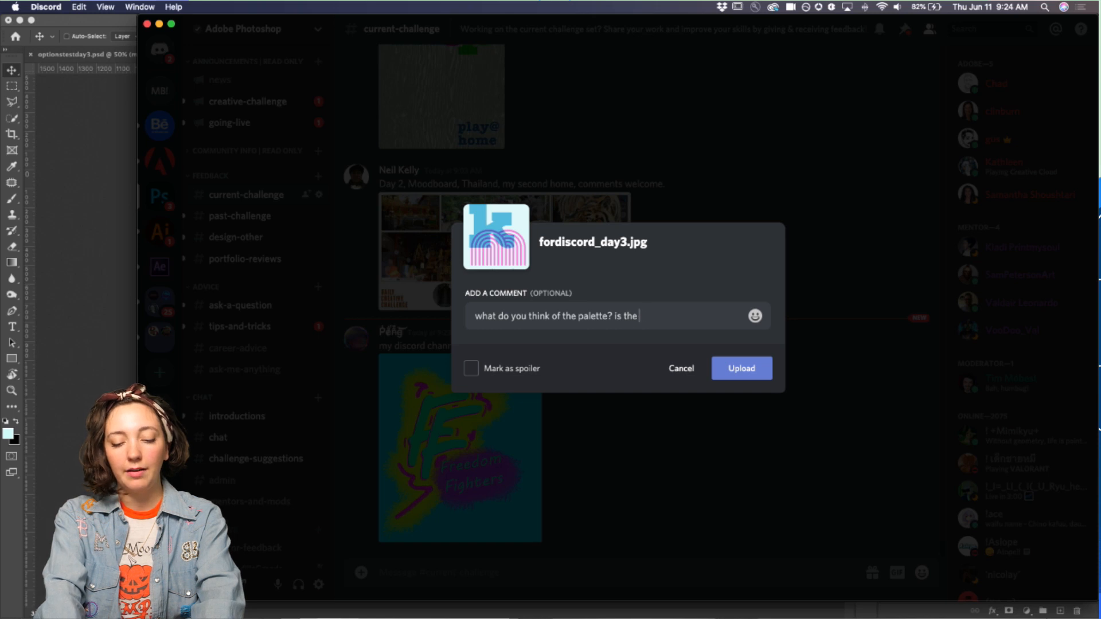
text( pink/blue to)
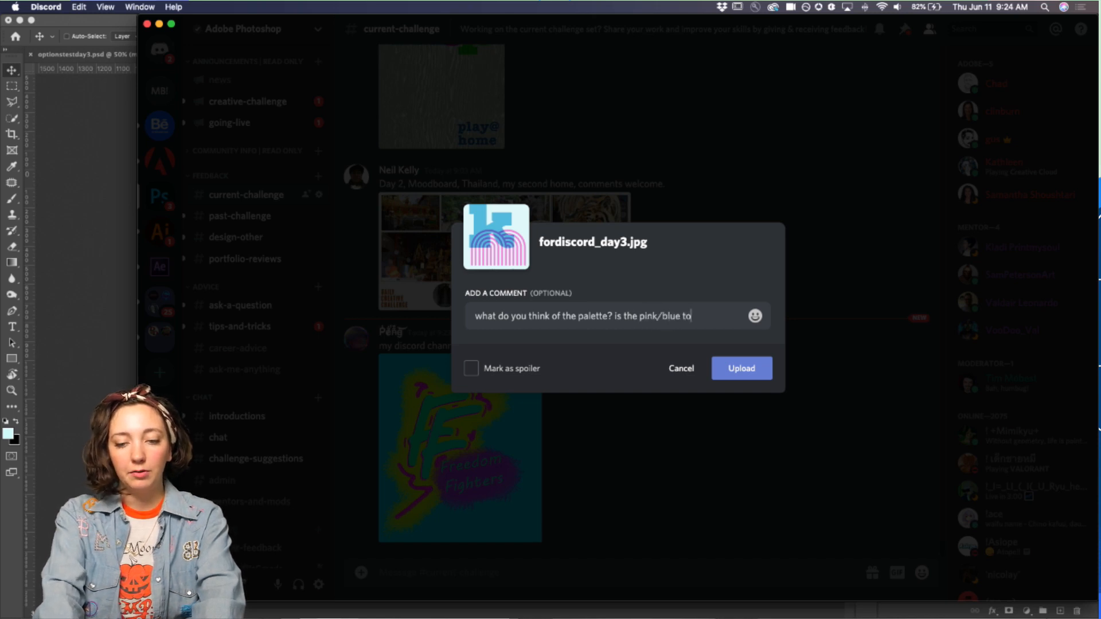
text(o hard to look at)
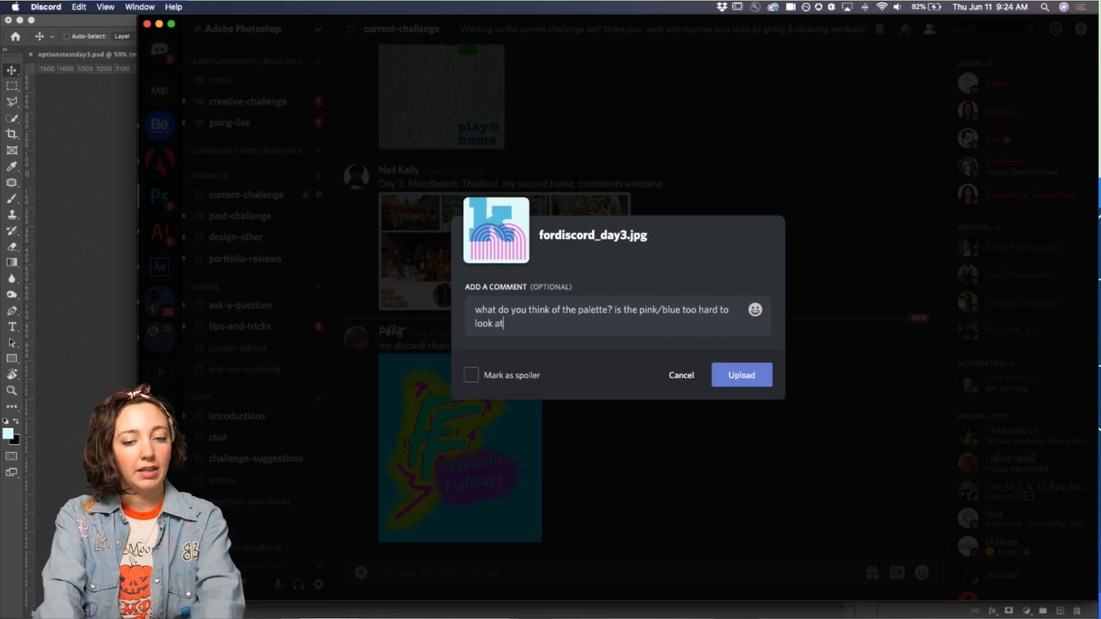
text(?)
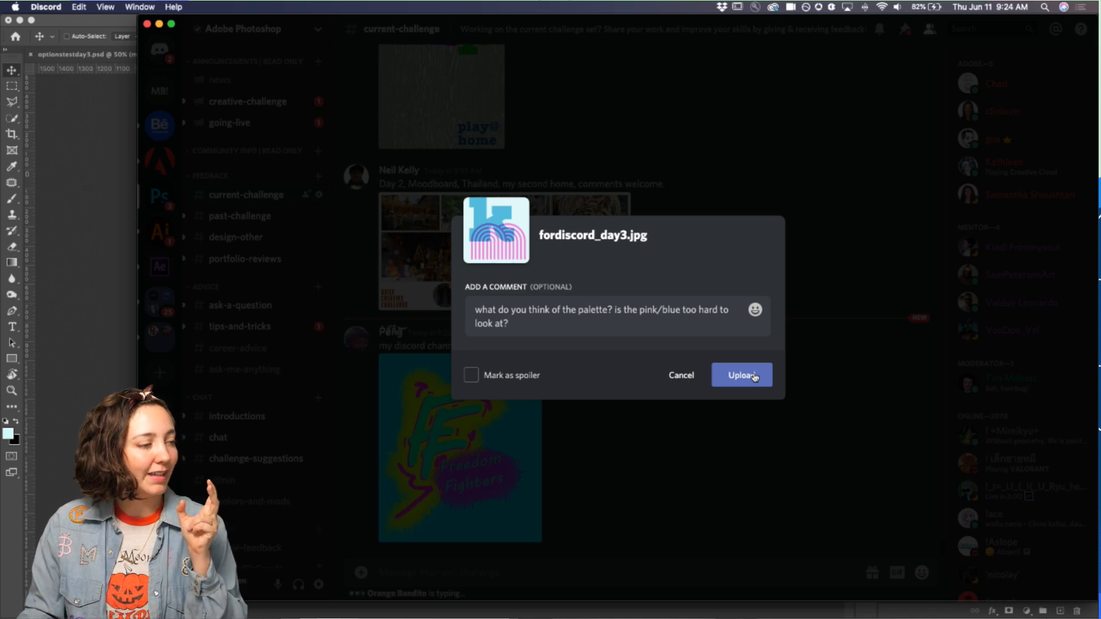
click(745, 380)
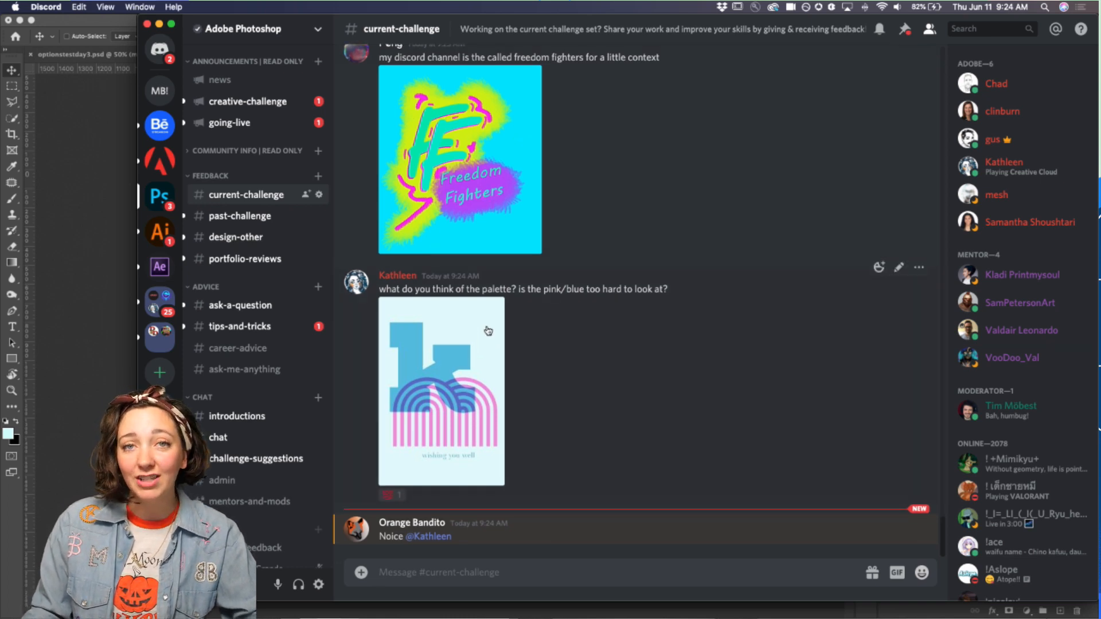
click(3, 314)
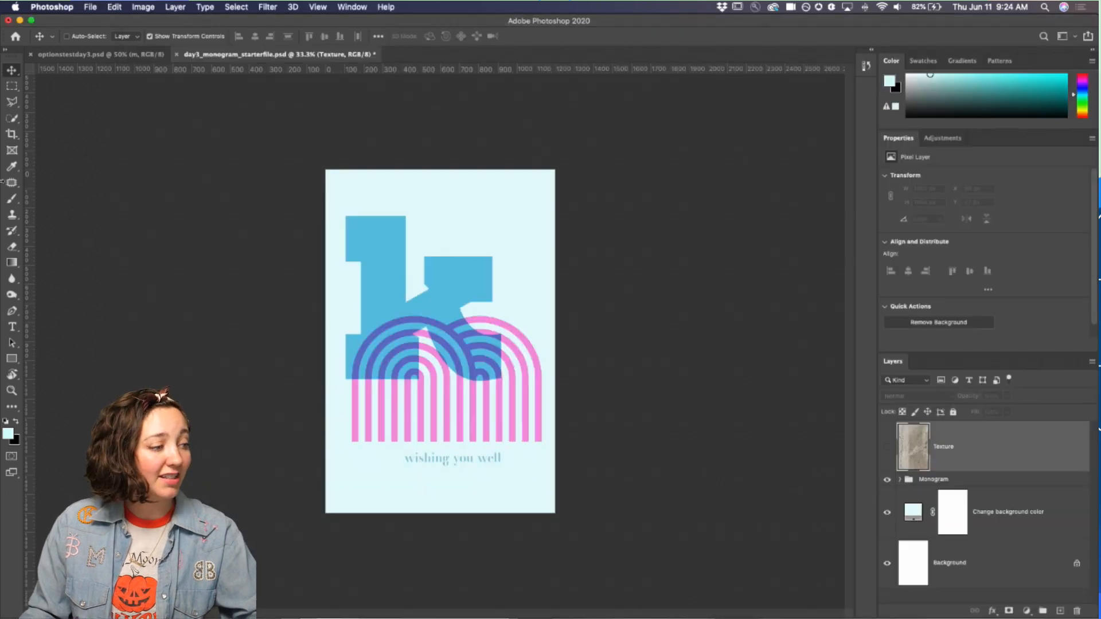